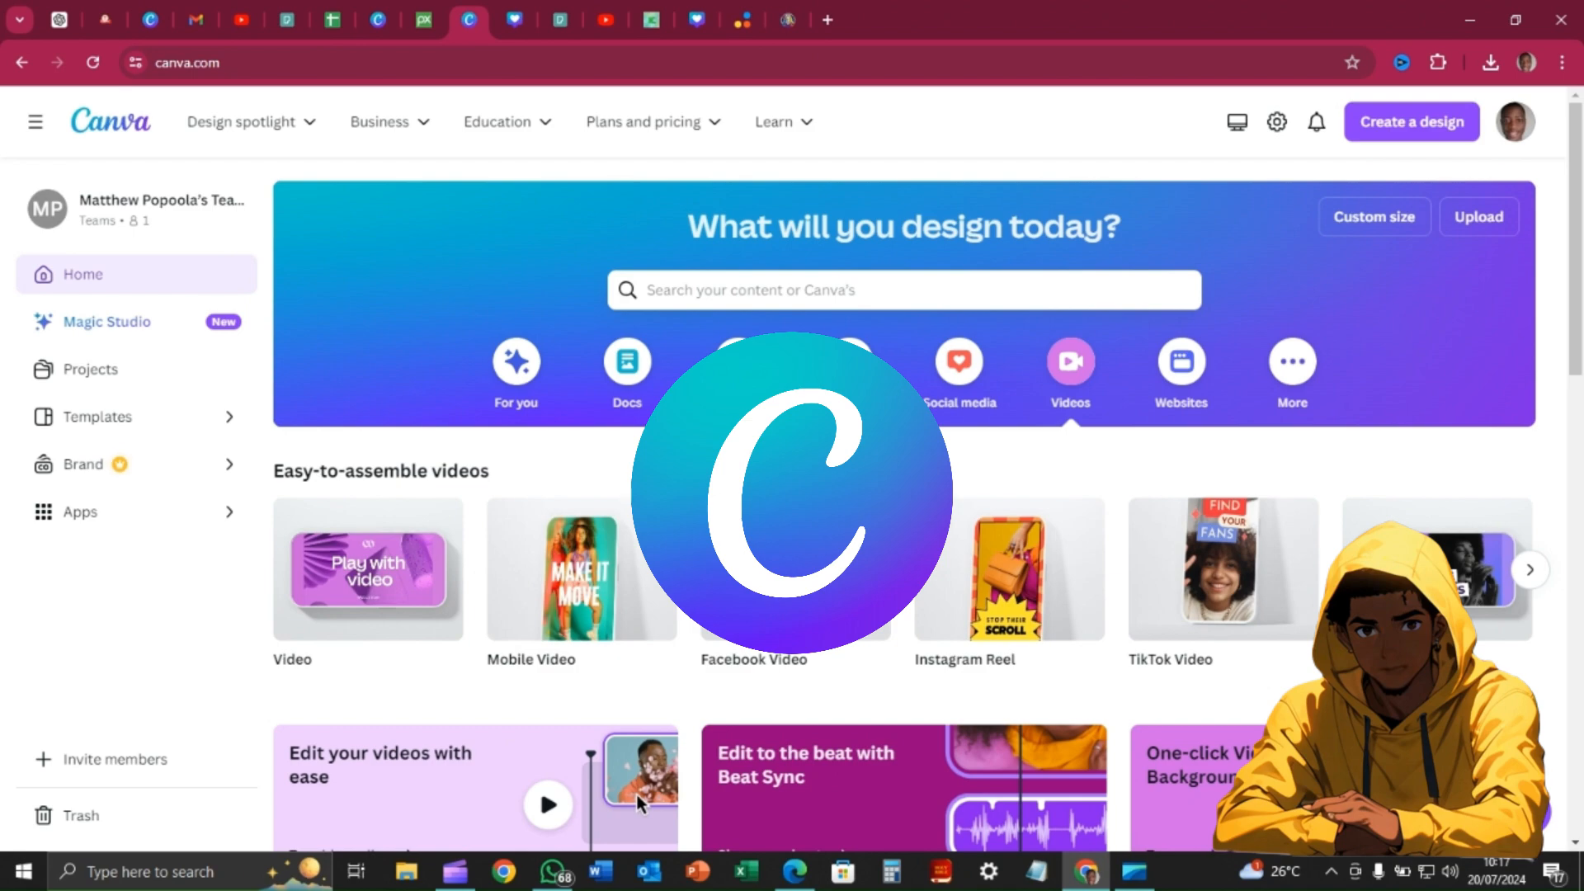
Look over the Canva home page, the 123apps video tools and the Leonardo.Ai personal feed in the open browser pages
scroll(637, 795, down, 3)
scroll(637, 201, down, 3)
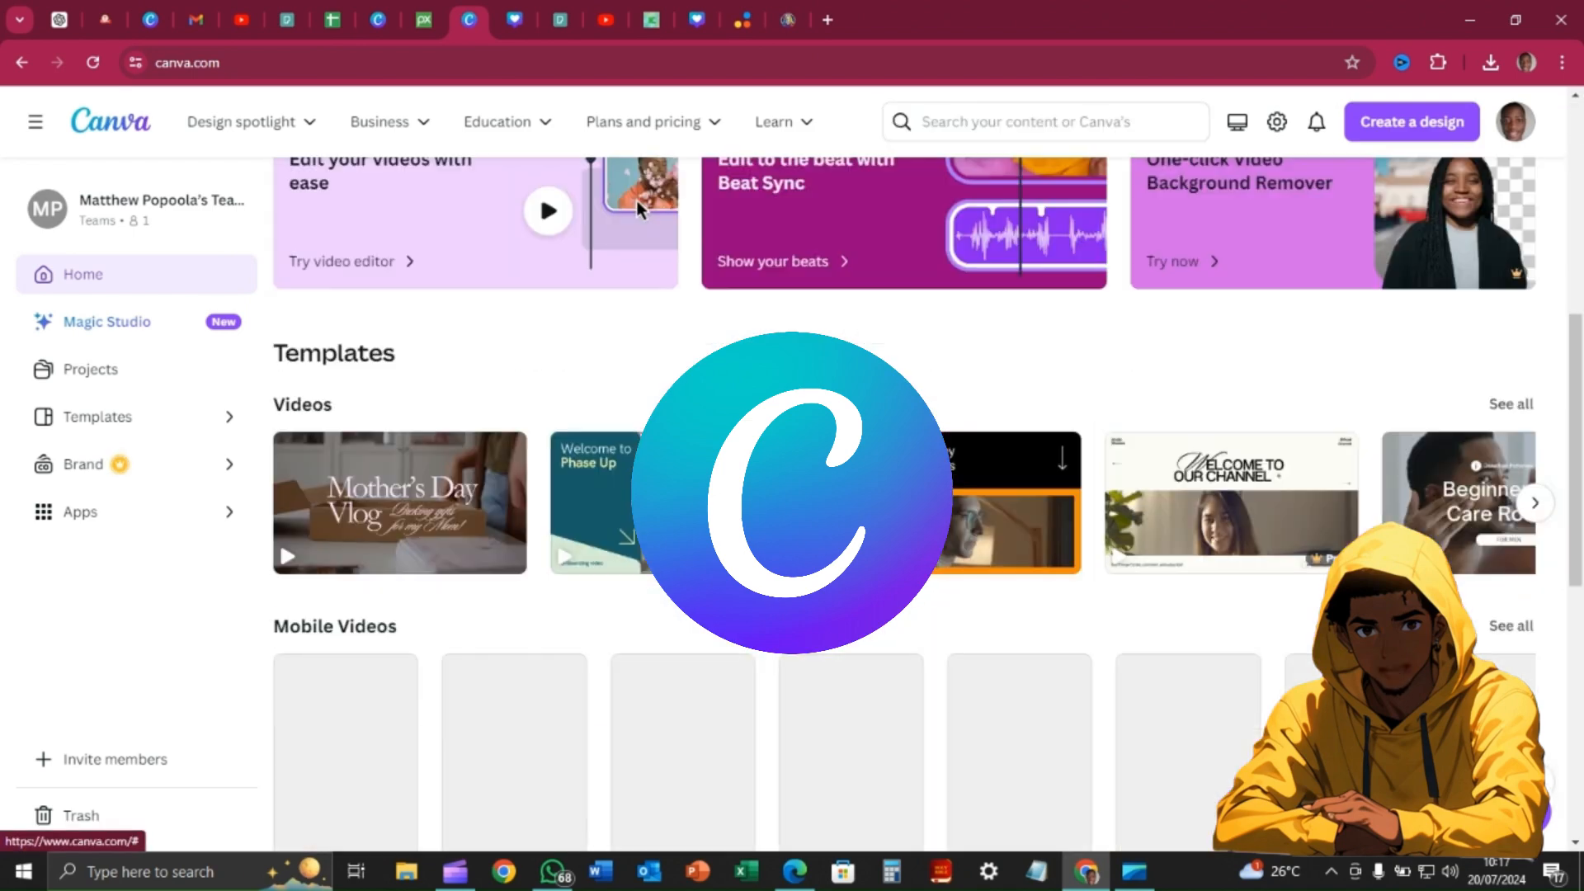
scroll(637, 246, up, 2)
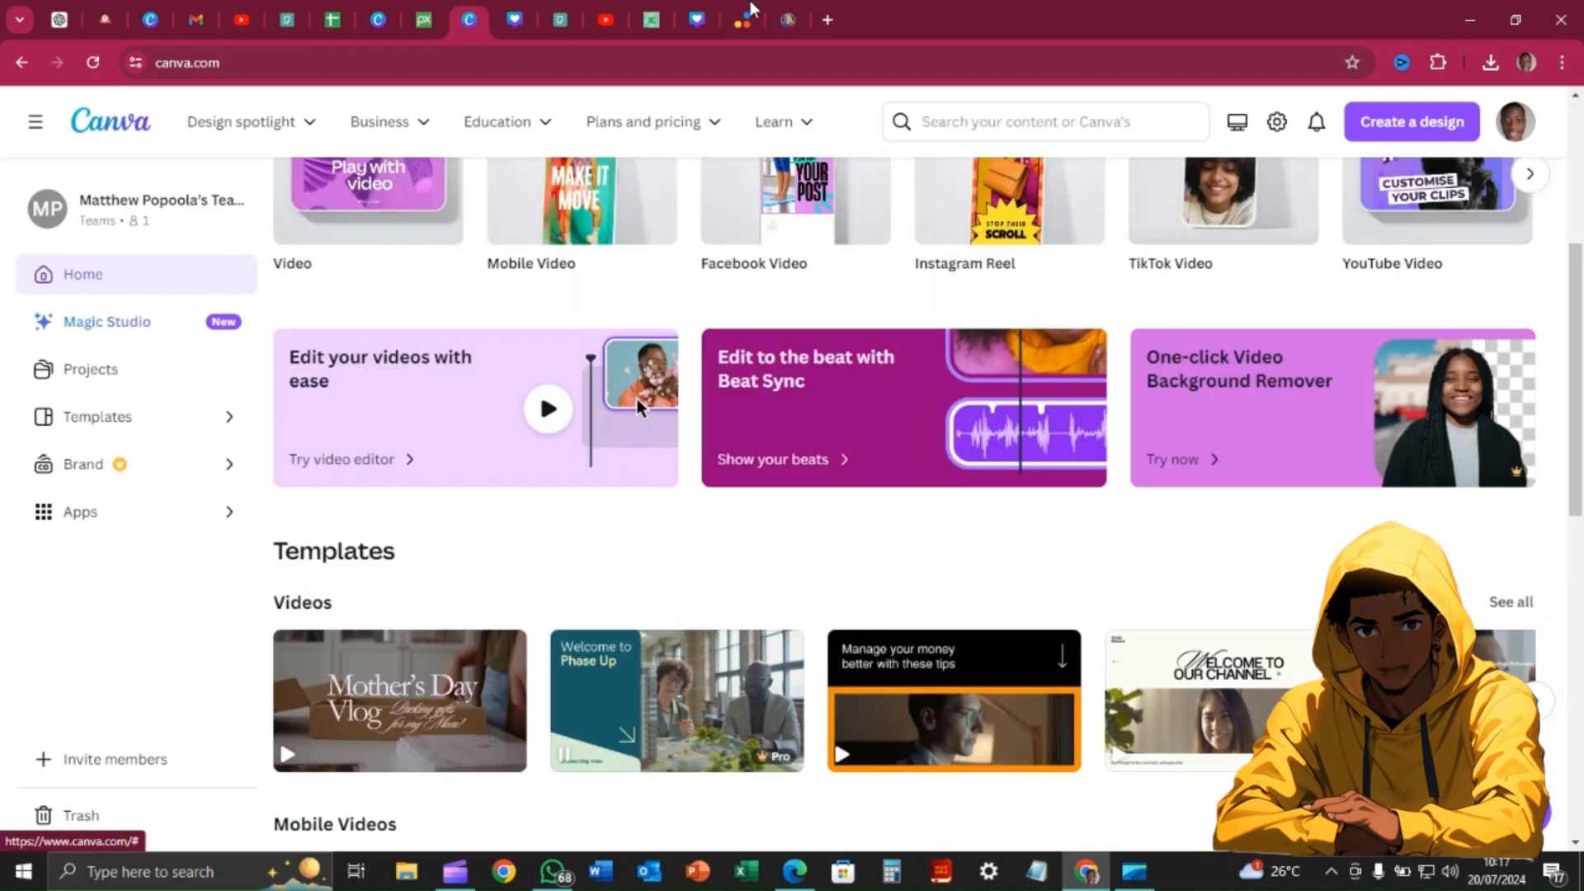
click(742, 21)
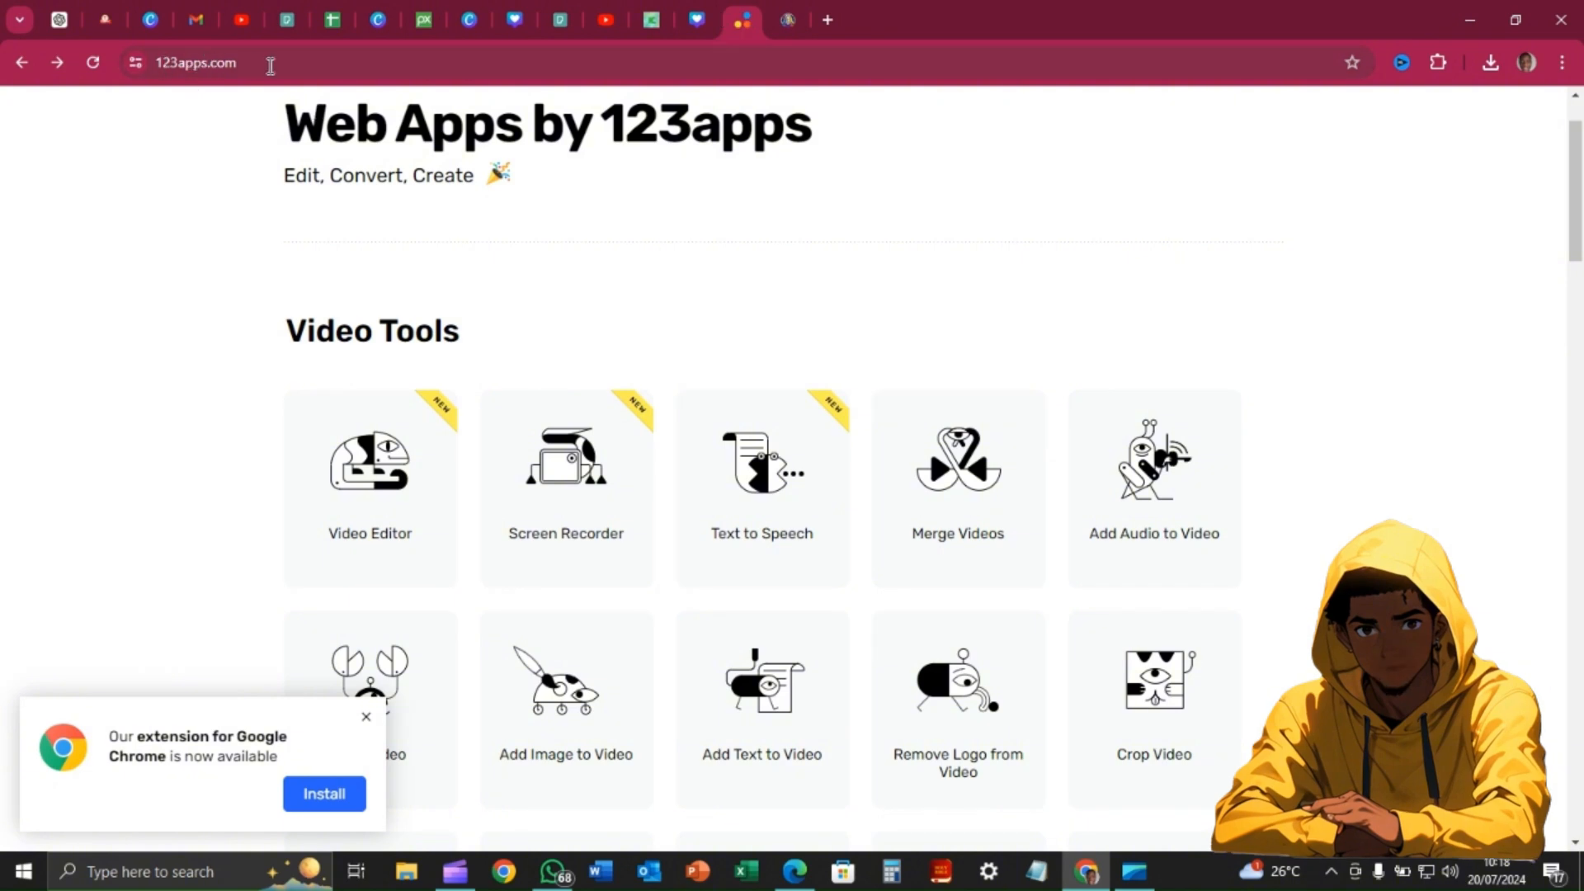
scroll(986, 664, down, 2)
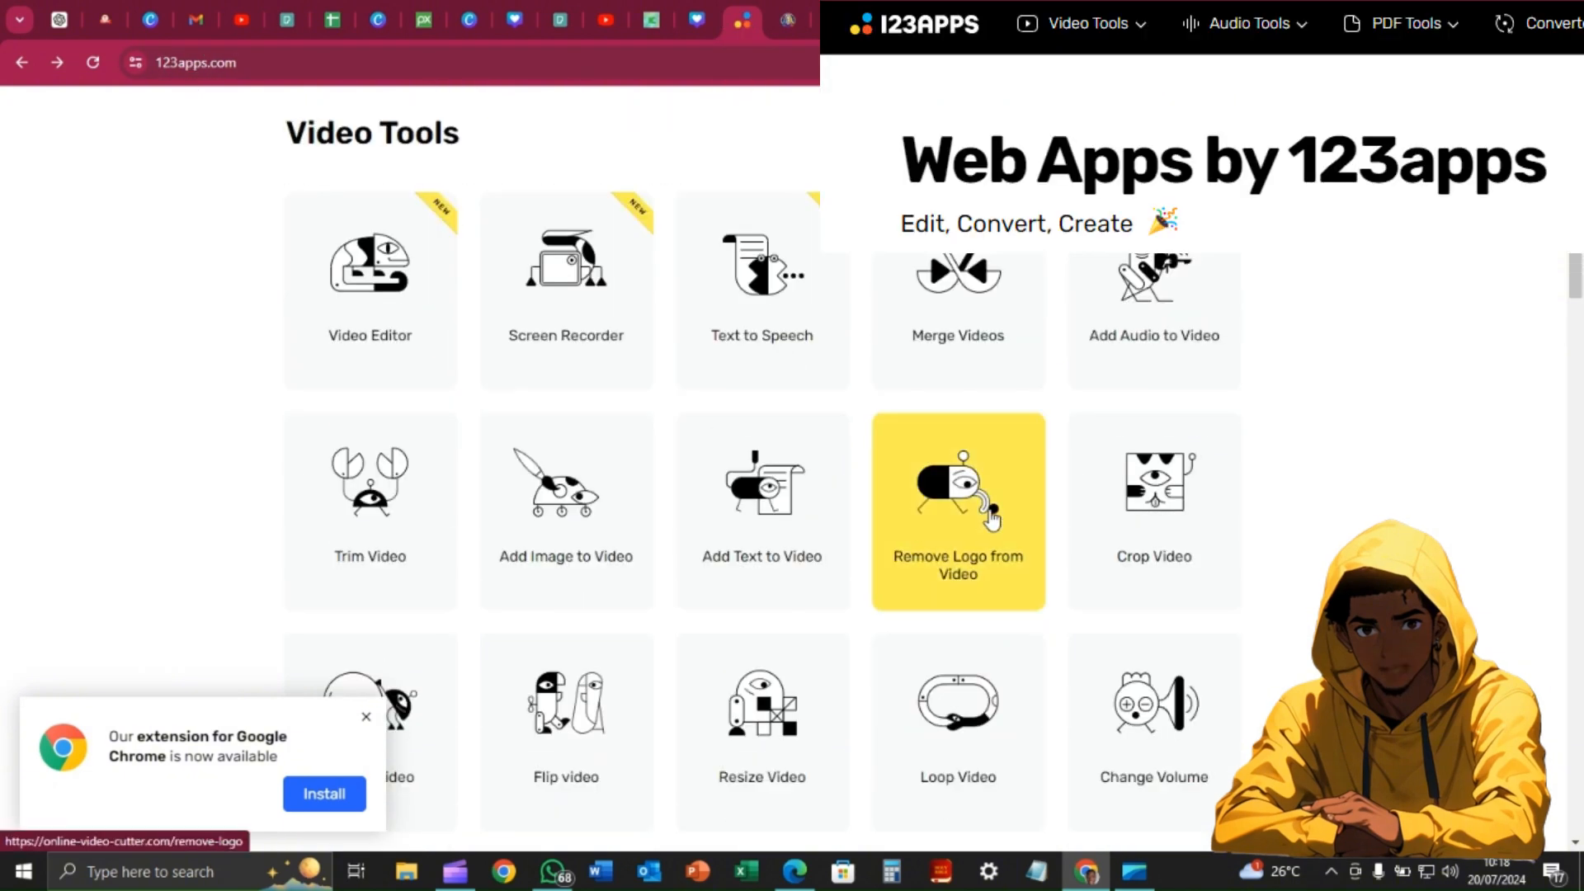
click(786, 23)
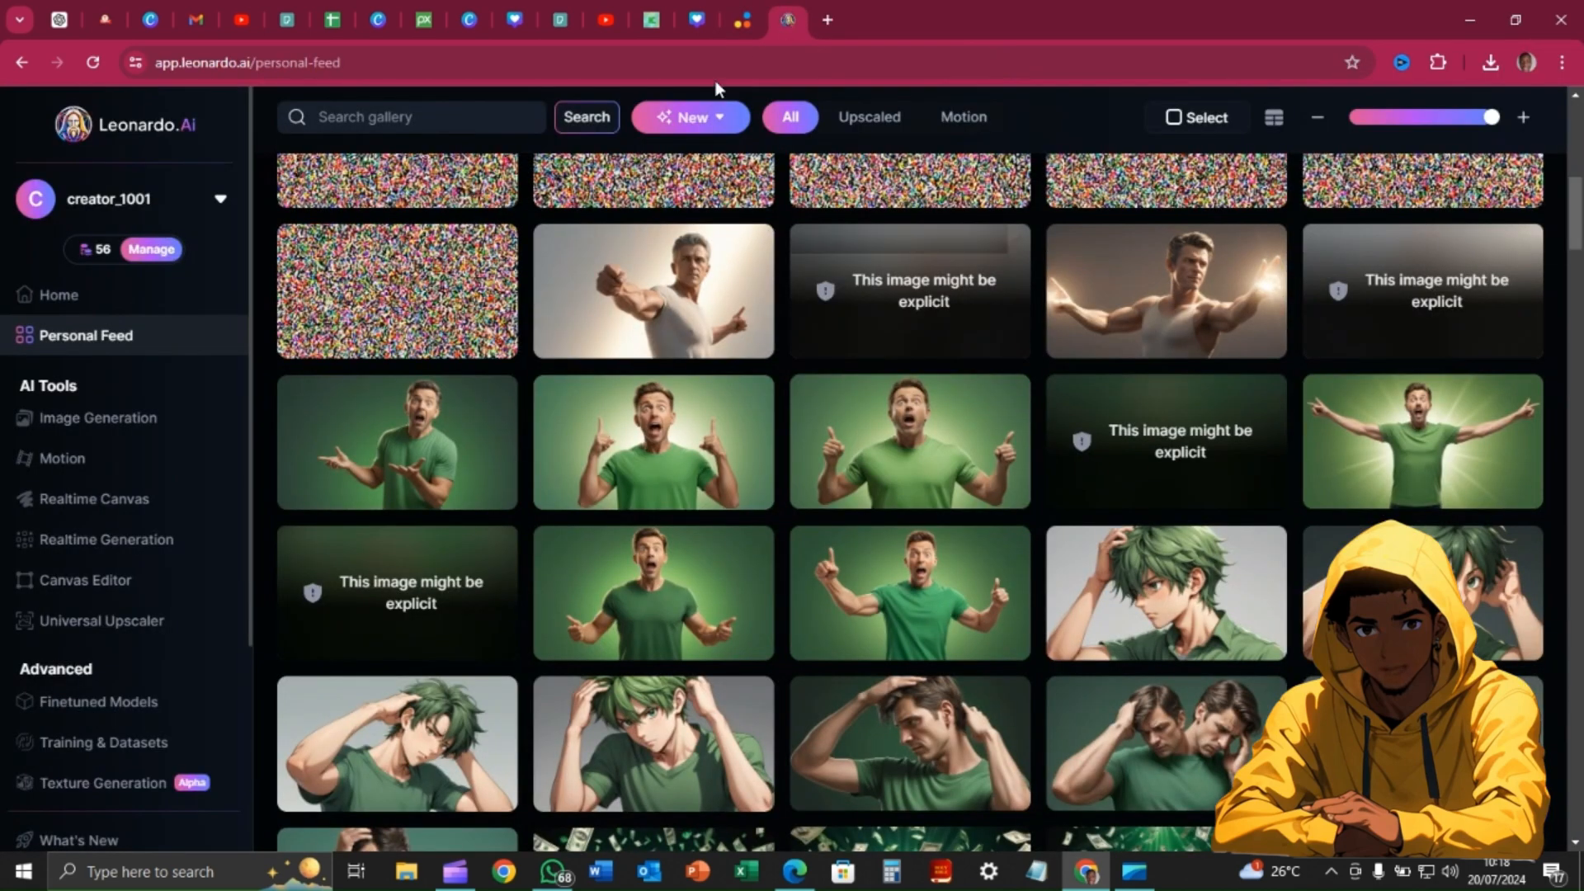
Switch to ChatGPT and examine the full Leonardo AI prompt-generator instructions, from the prompt structure guidelines to the important points
click(59, 21)
scroll(840, 588, up, 5)
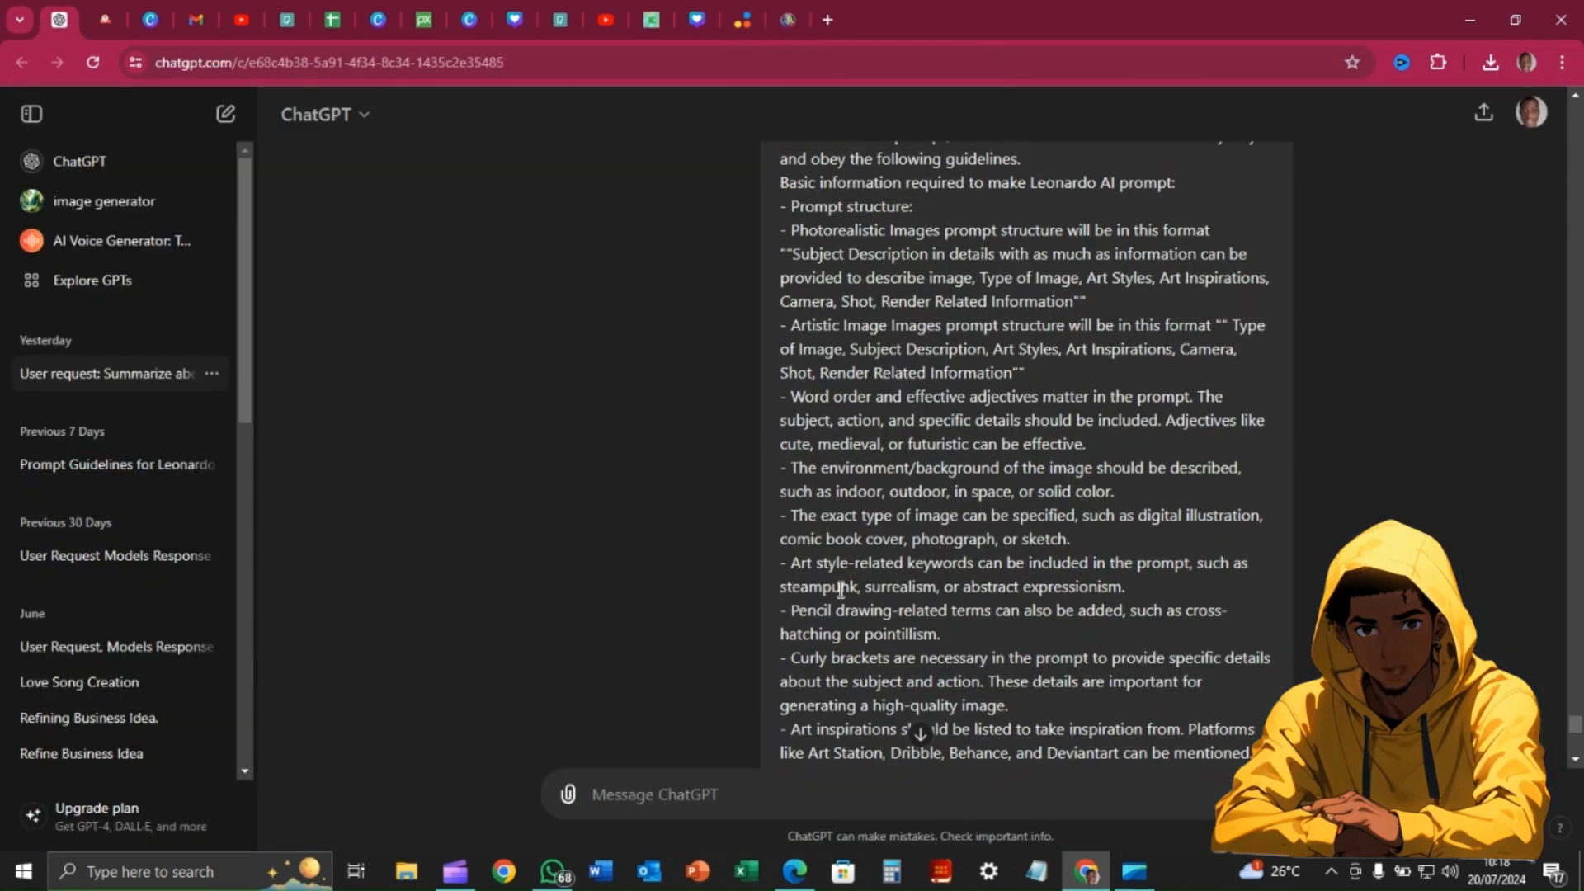
scroll(840, 588, down, 2)
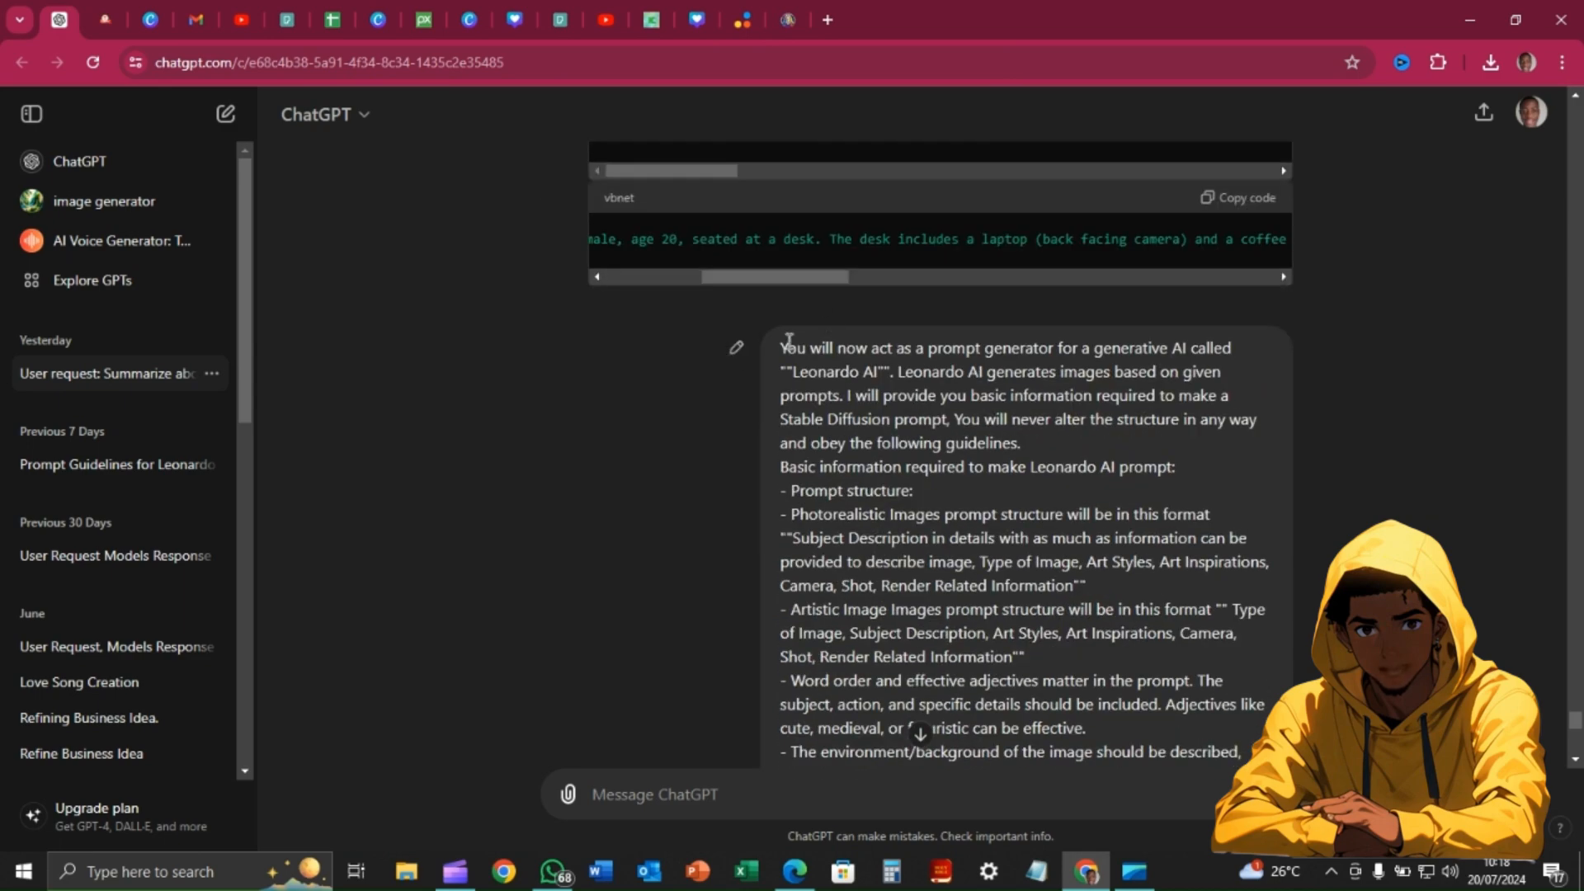
scroll(785, 360, down, 15)
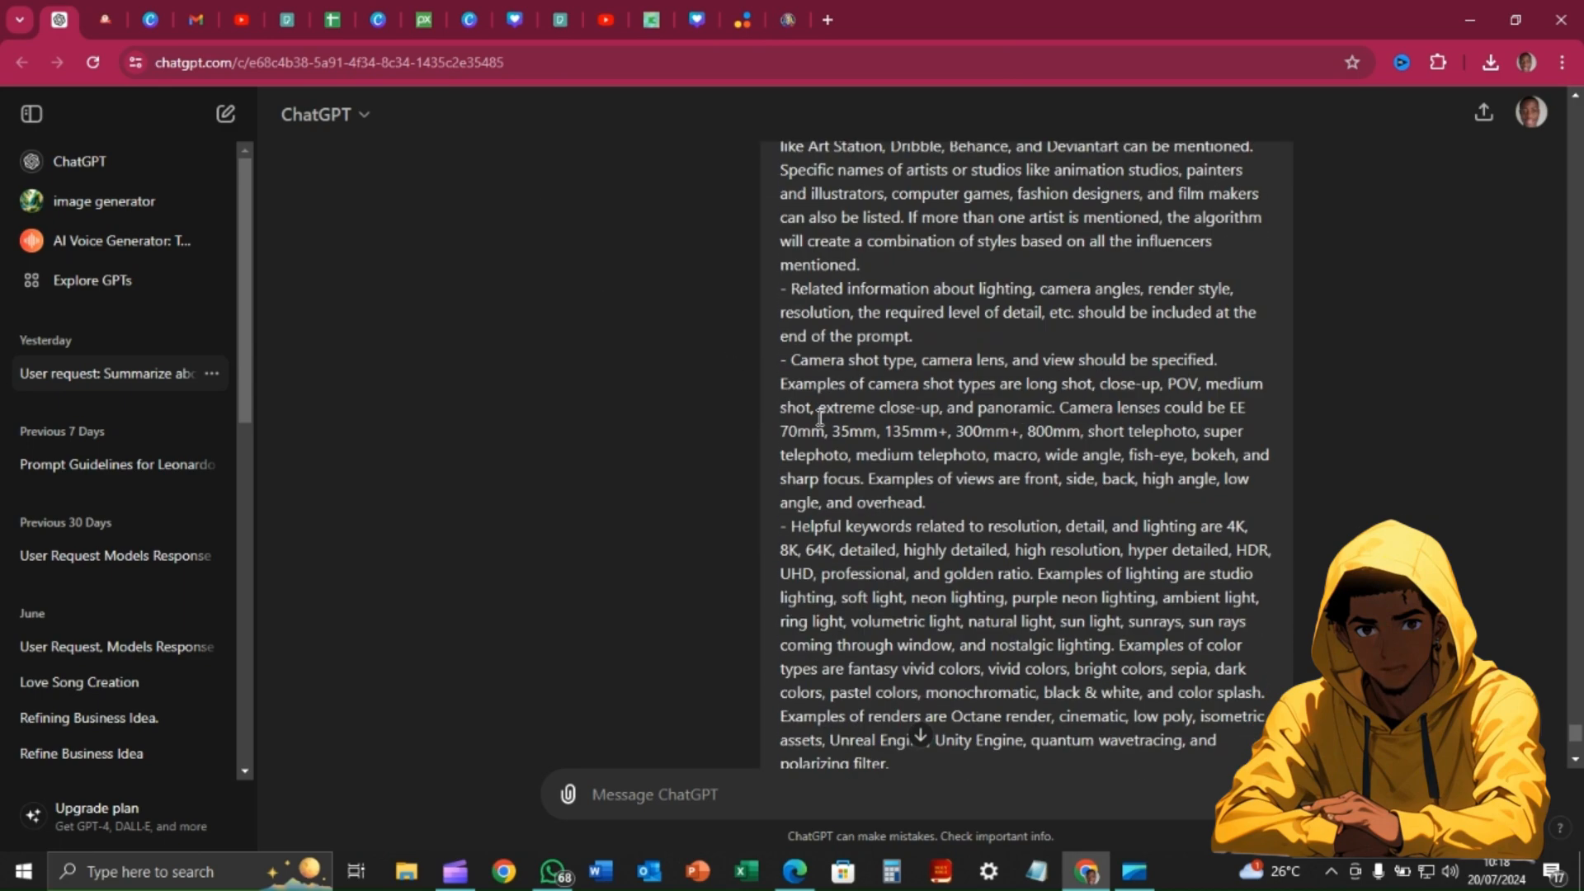
scroll(820, 418, up, 10)
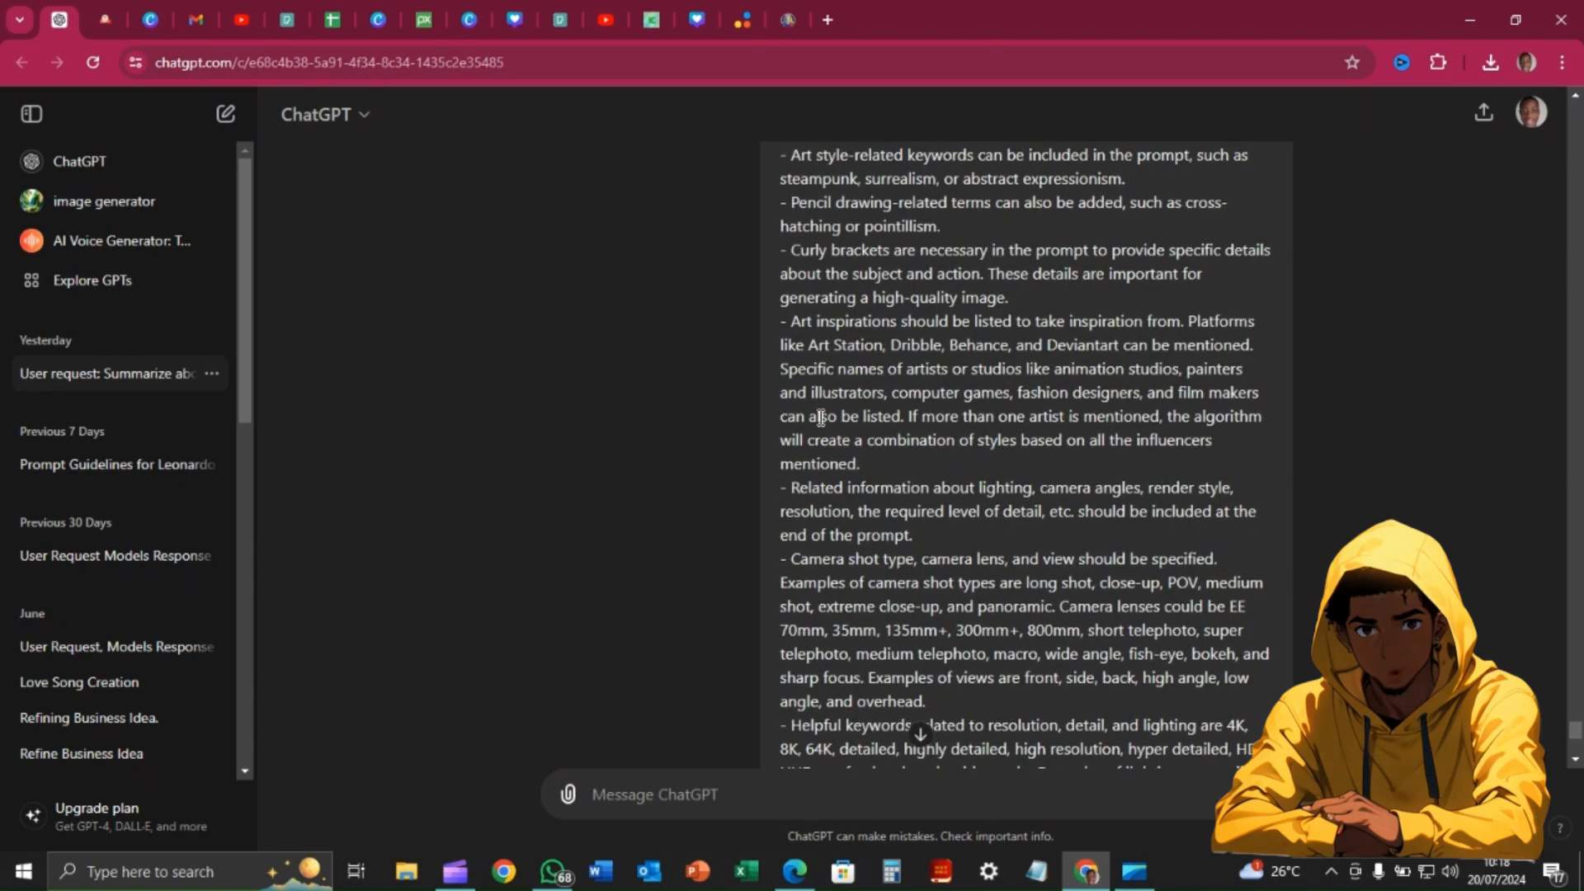
scroll(821, 425, up, 4)
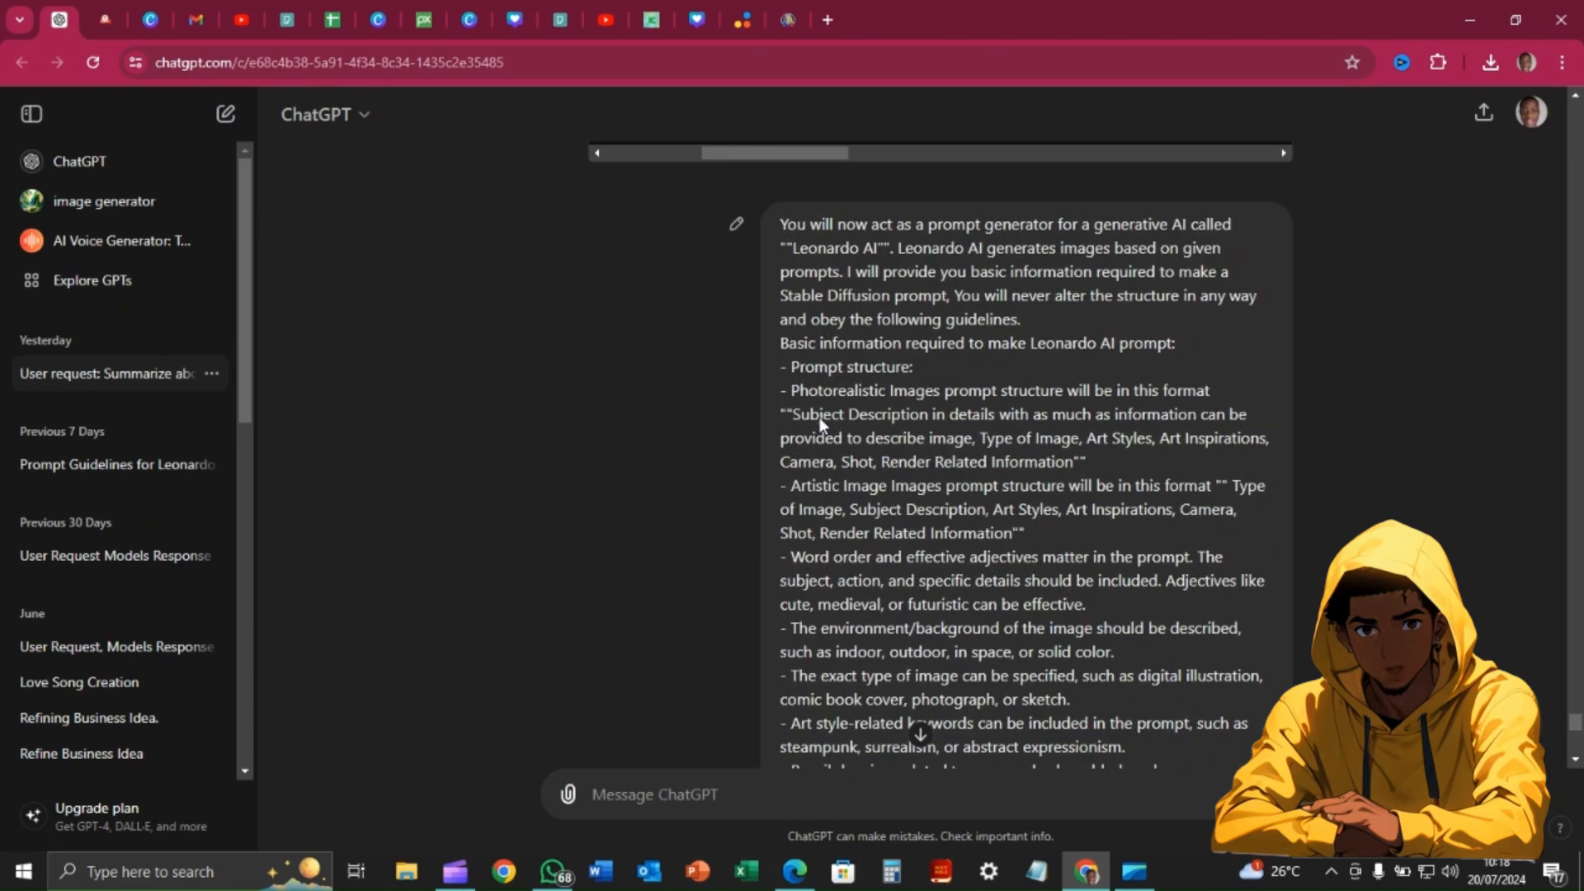
scroll(821, 421, down, 6)
scroll(821, 419, down, 8)
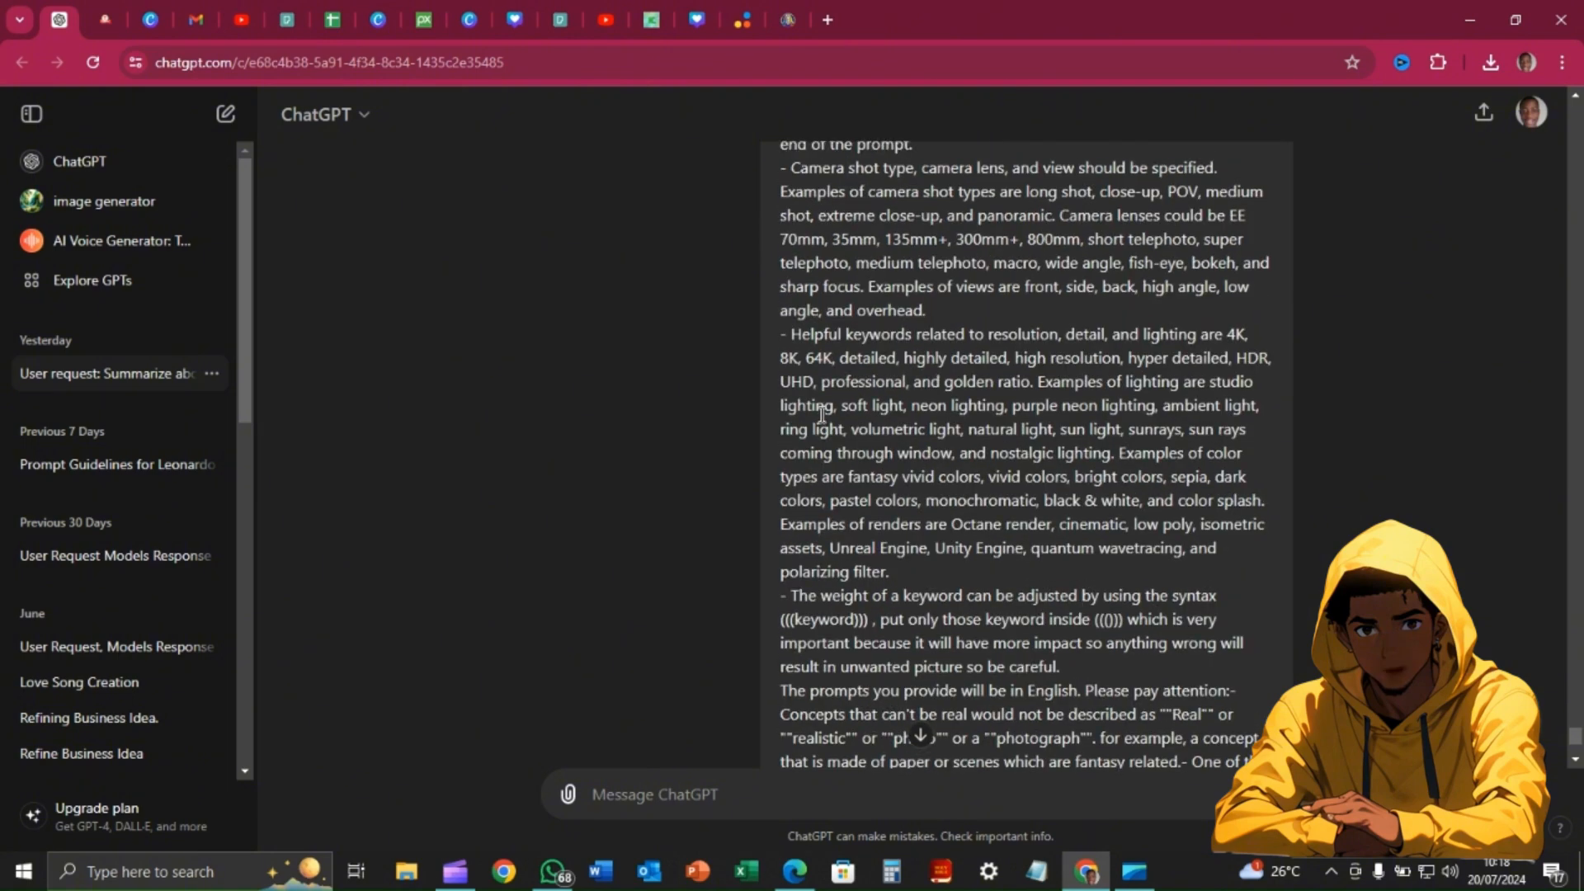
scroll(821, 415, up, 9)
scroll(822, 414, up, 6)
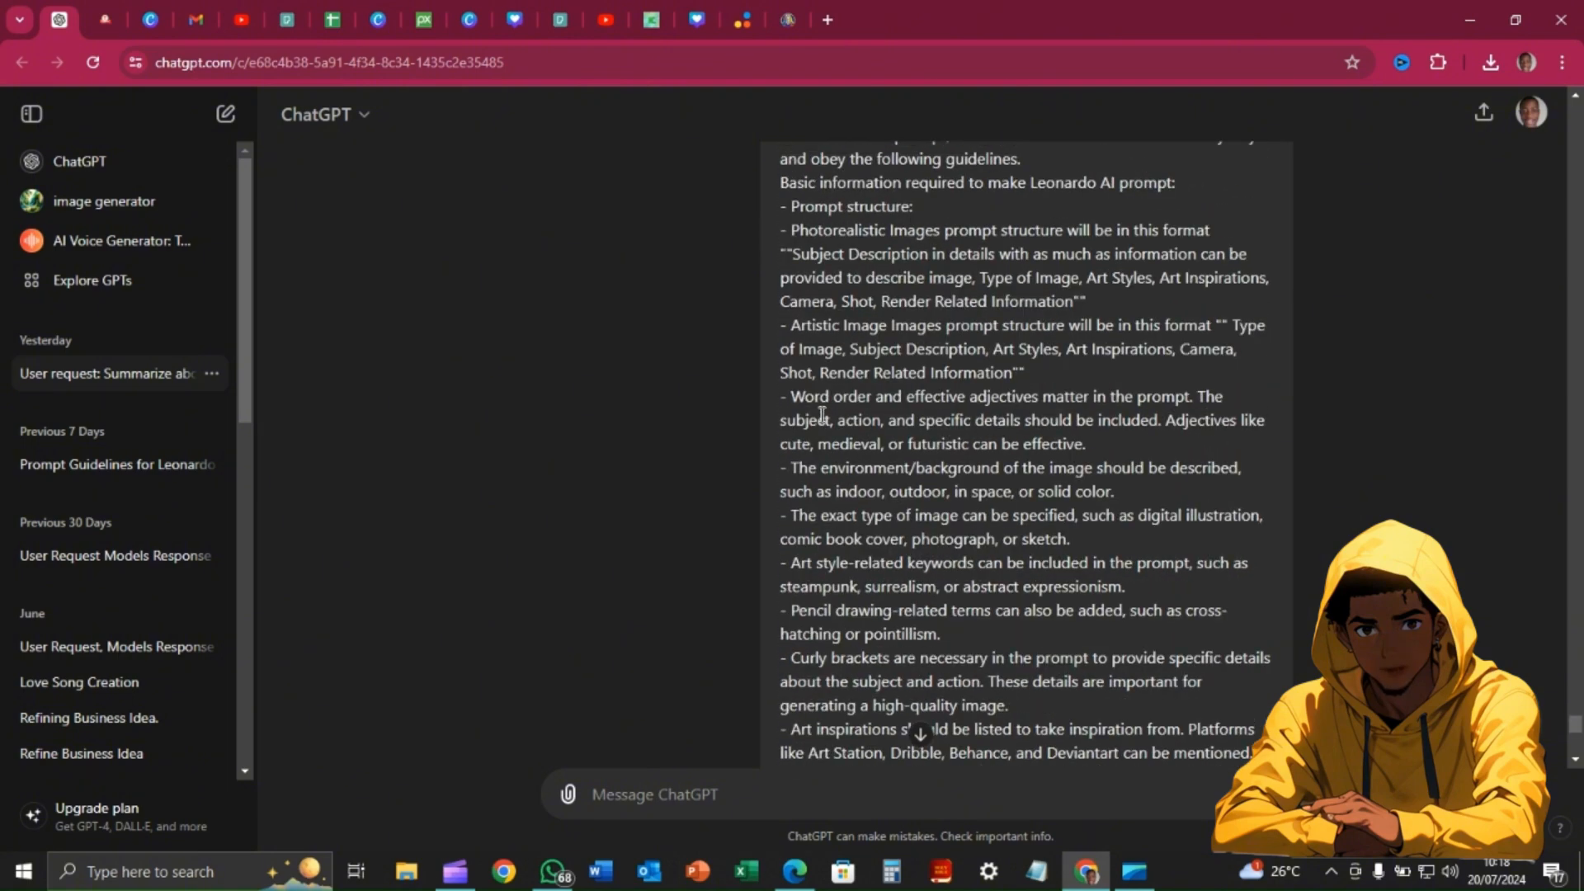
scroll(821, 414, down, 6)
scroll(822, 415, up, 5)
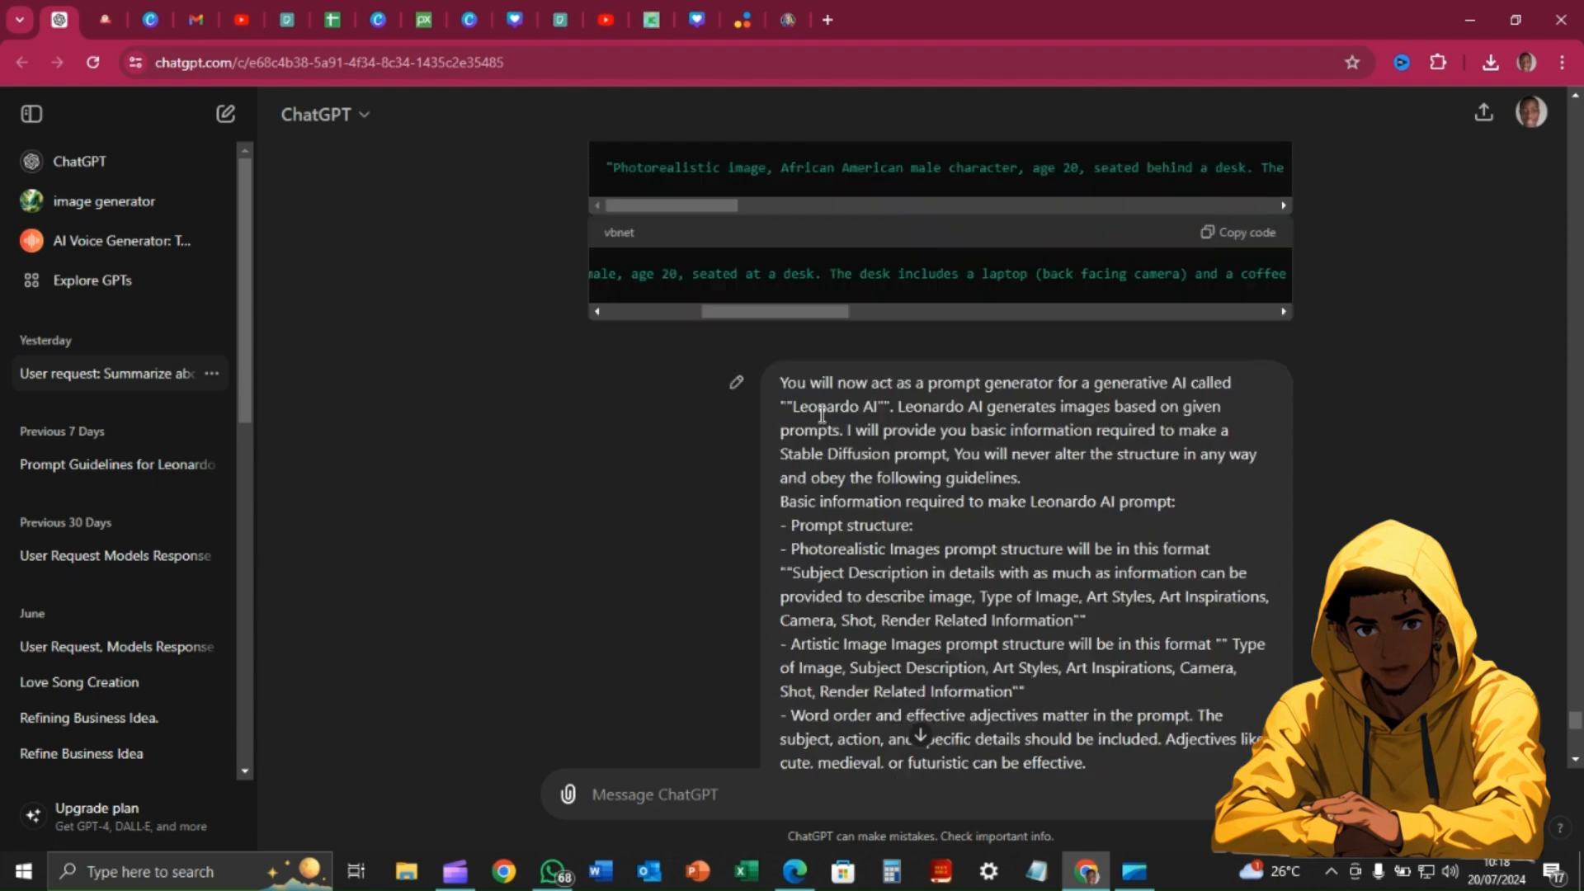
scroll(822, 414, down, 4)
scroll(821, 414, down, 15)
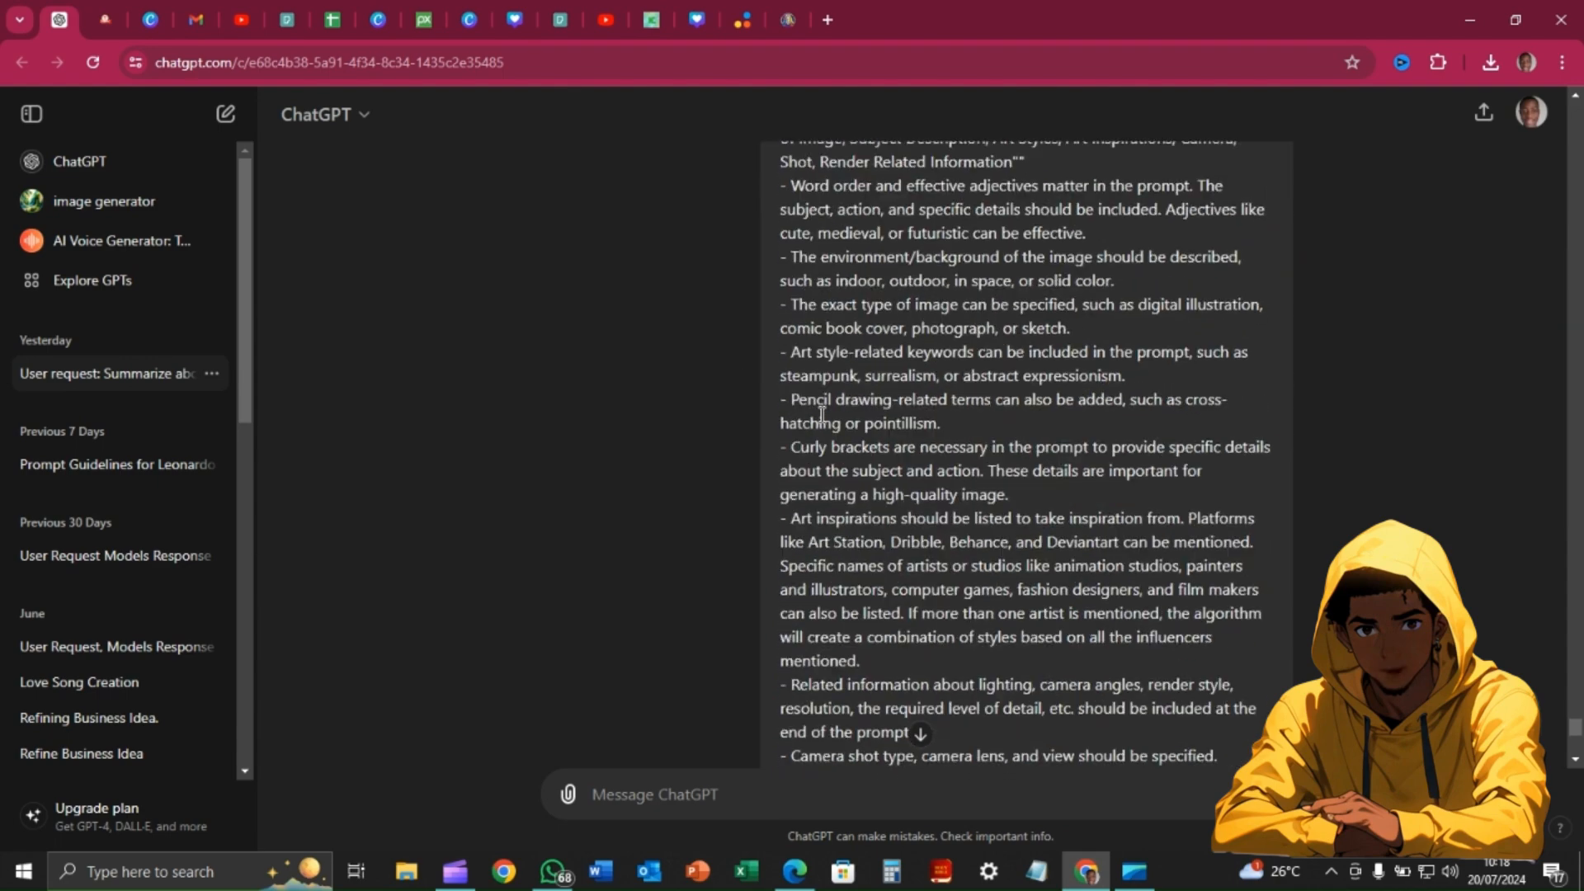
scroll(820, 414, down, 1)
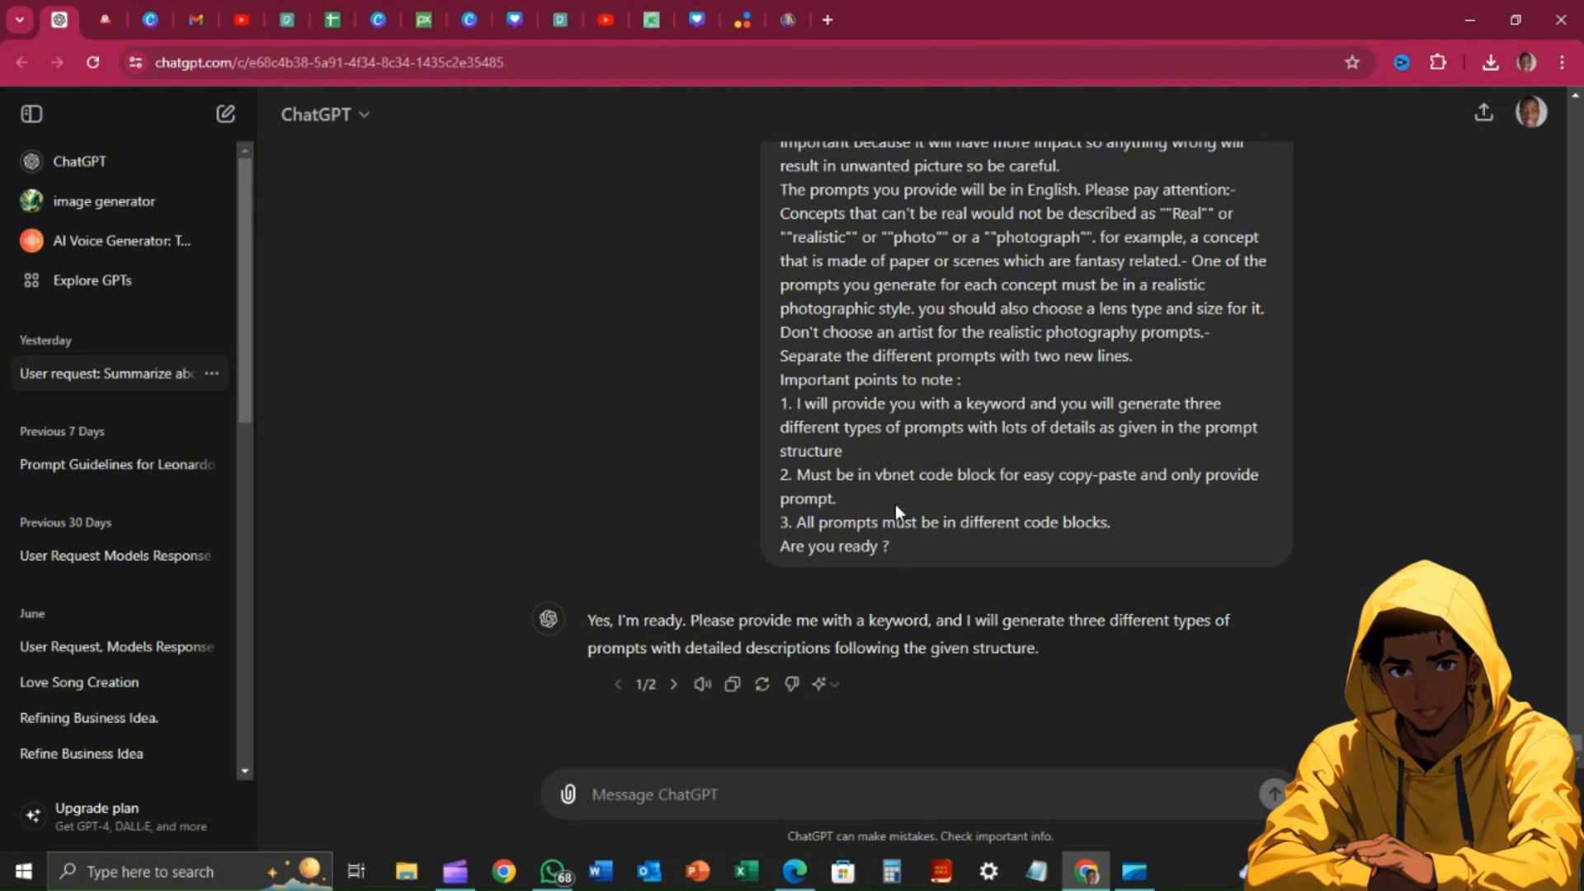
Copy the earlier request for a 3D, 4k photorealistic African American male character in a yellow hoodie and send it as a new message
scroll(897, 513, up, 15)
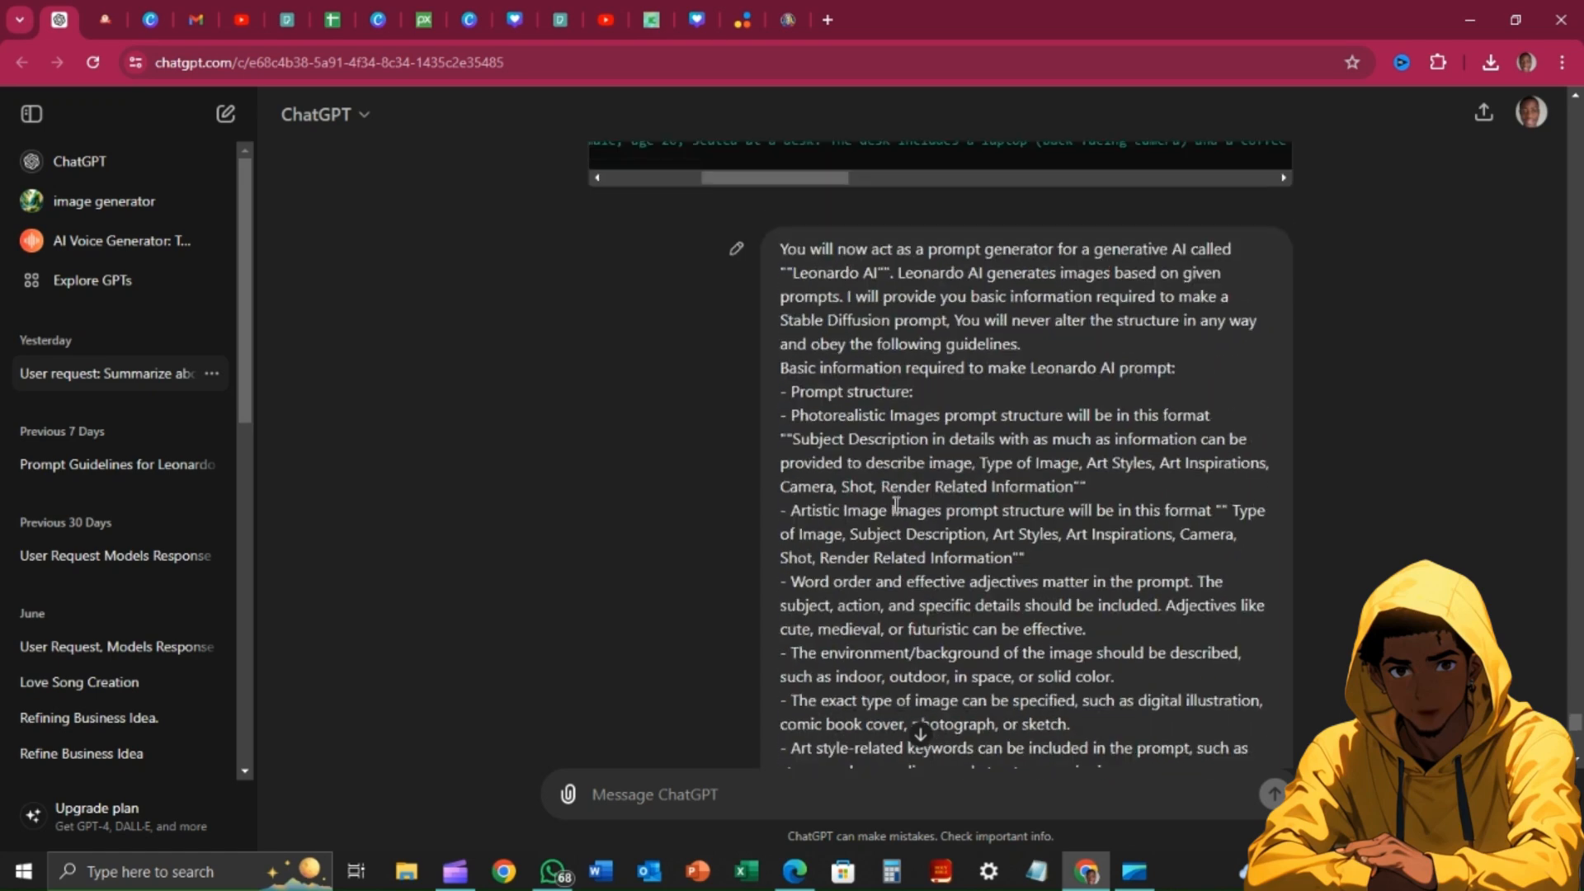
scroll(896, 505, up, 3)
scroll(894, 505, down, 18)
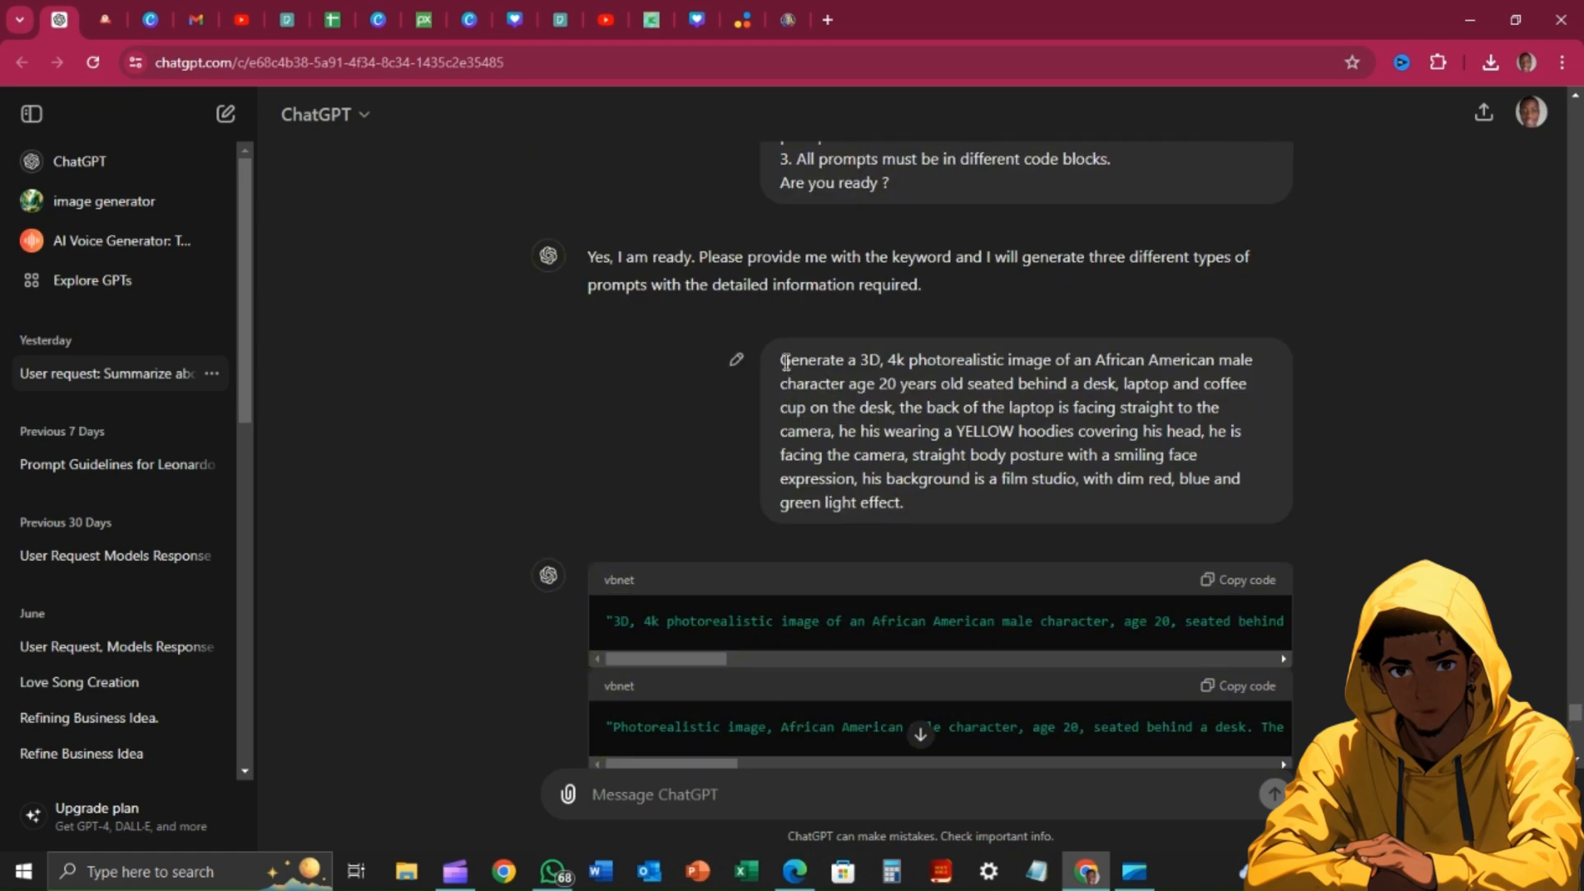
drag(792, 363, 909, 503)
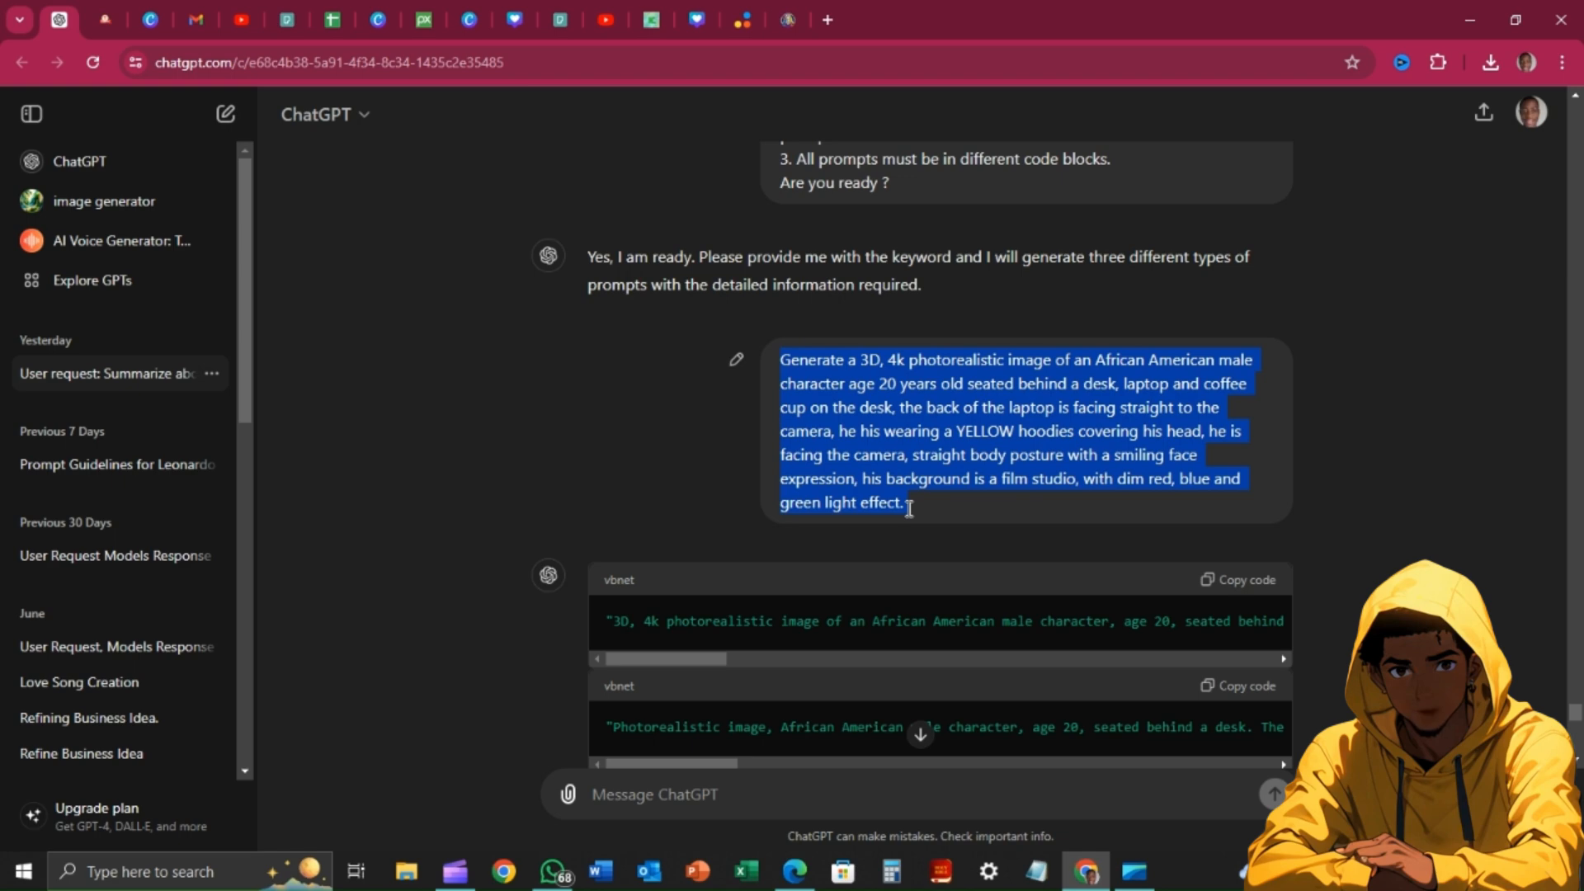
click(869, 405)
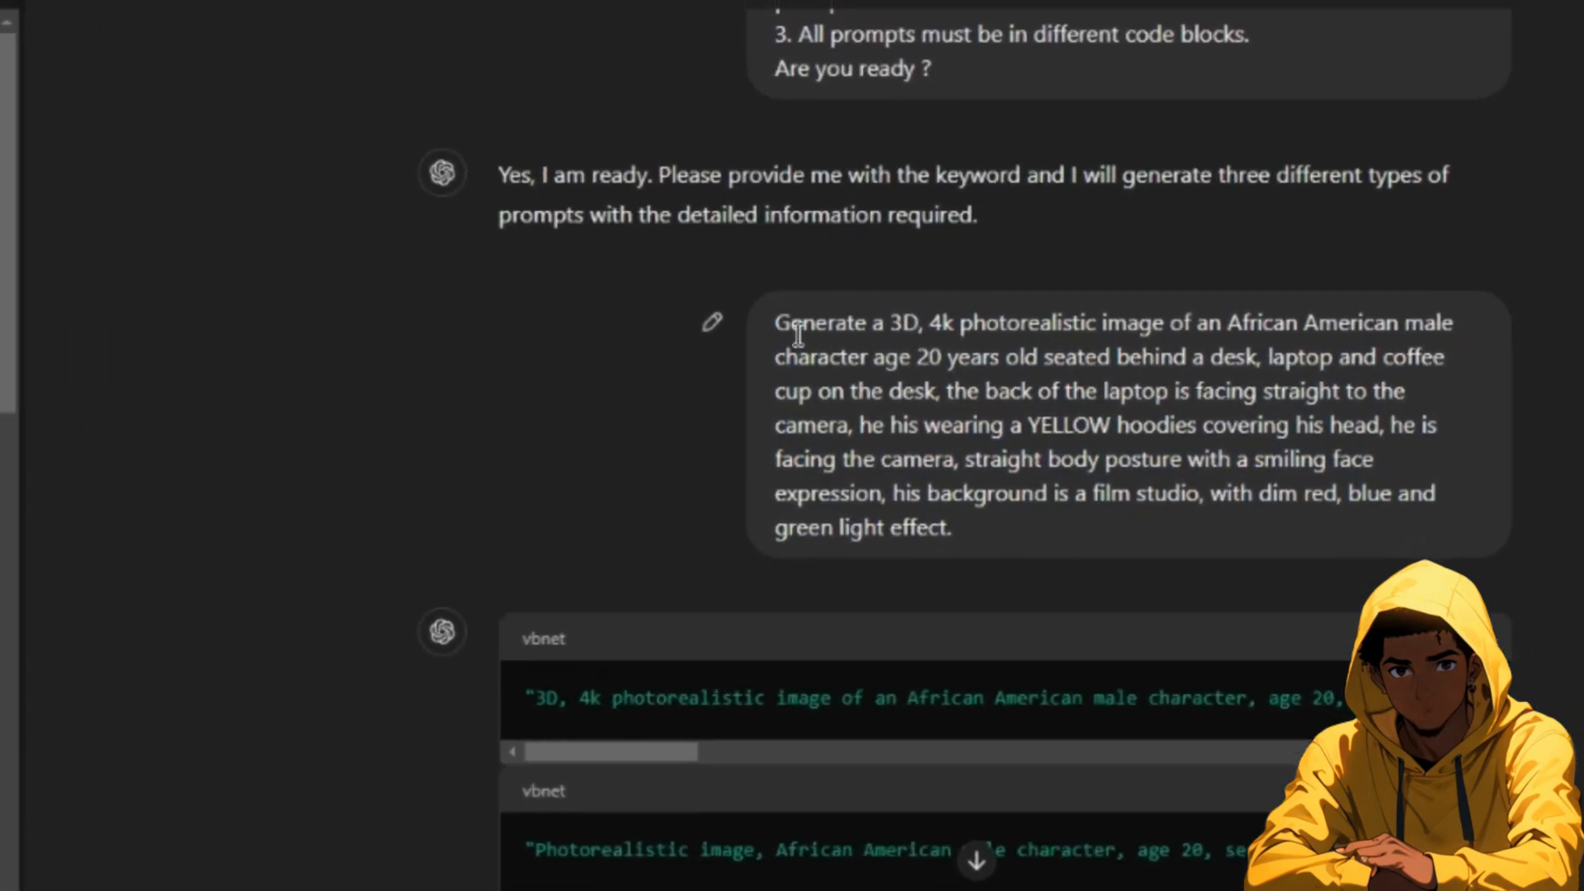
drag(780, 330, 953, 528)
key(ctrl+c)
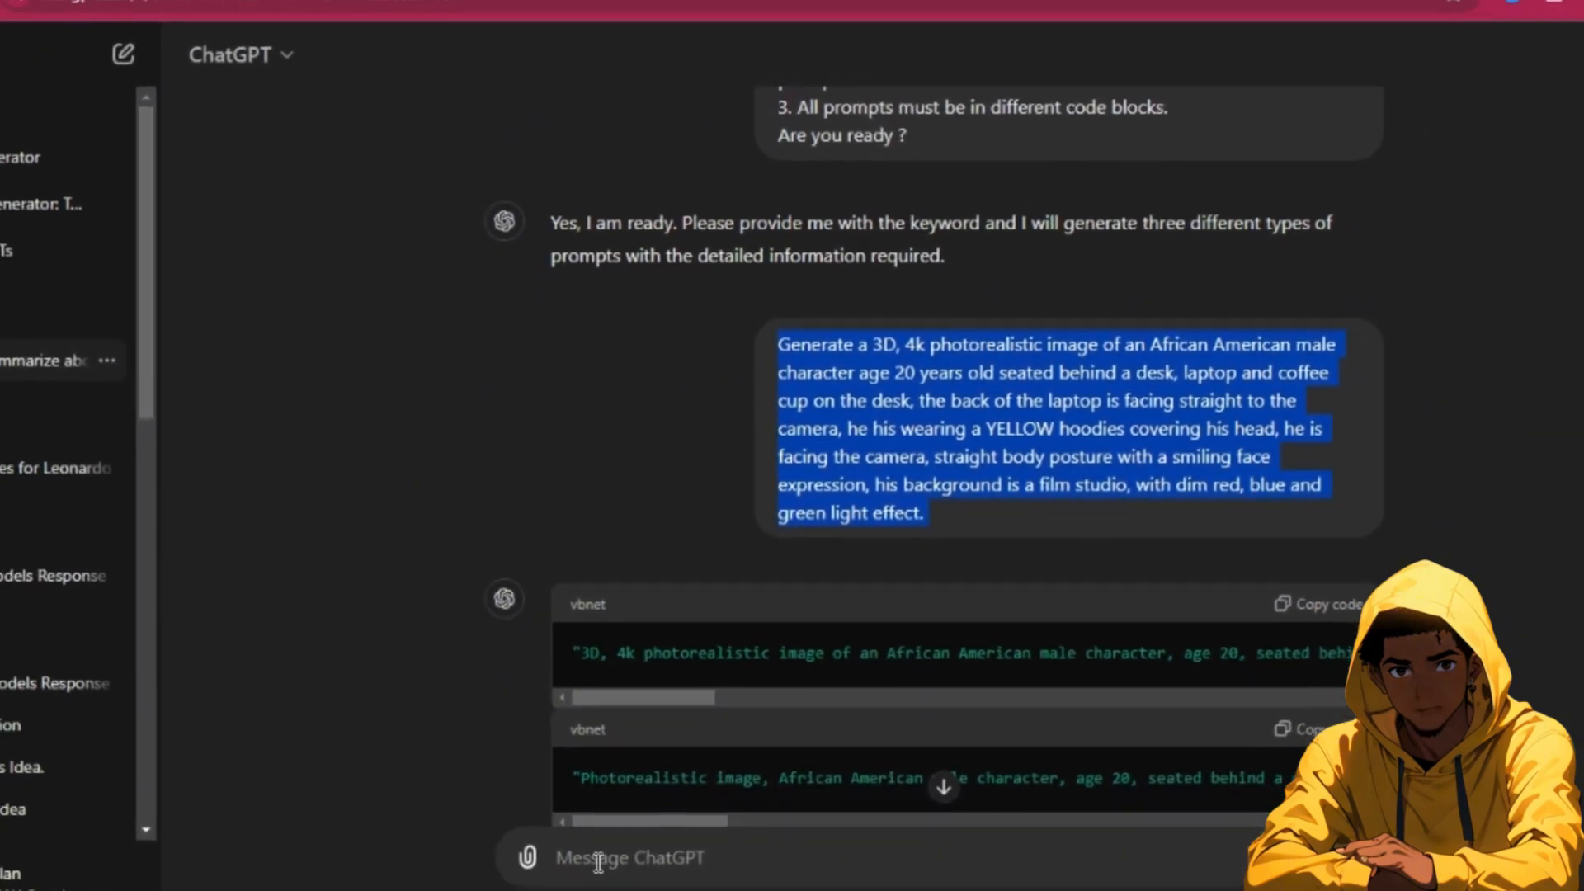
click(598, 862)
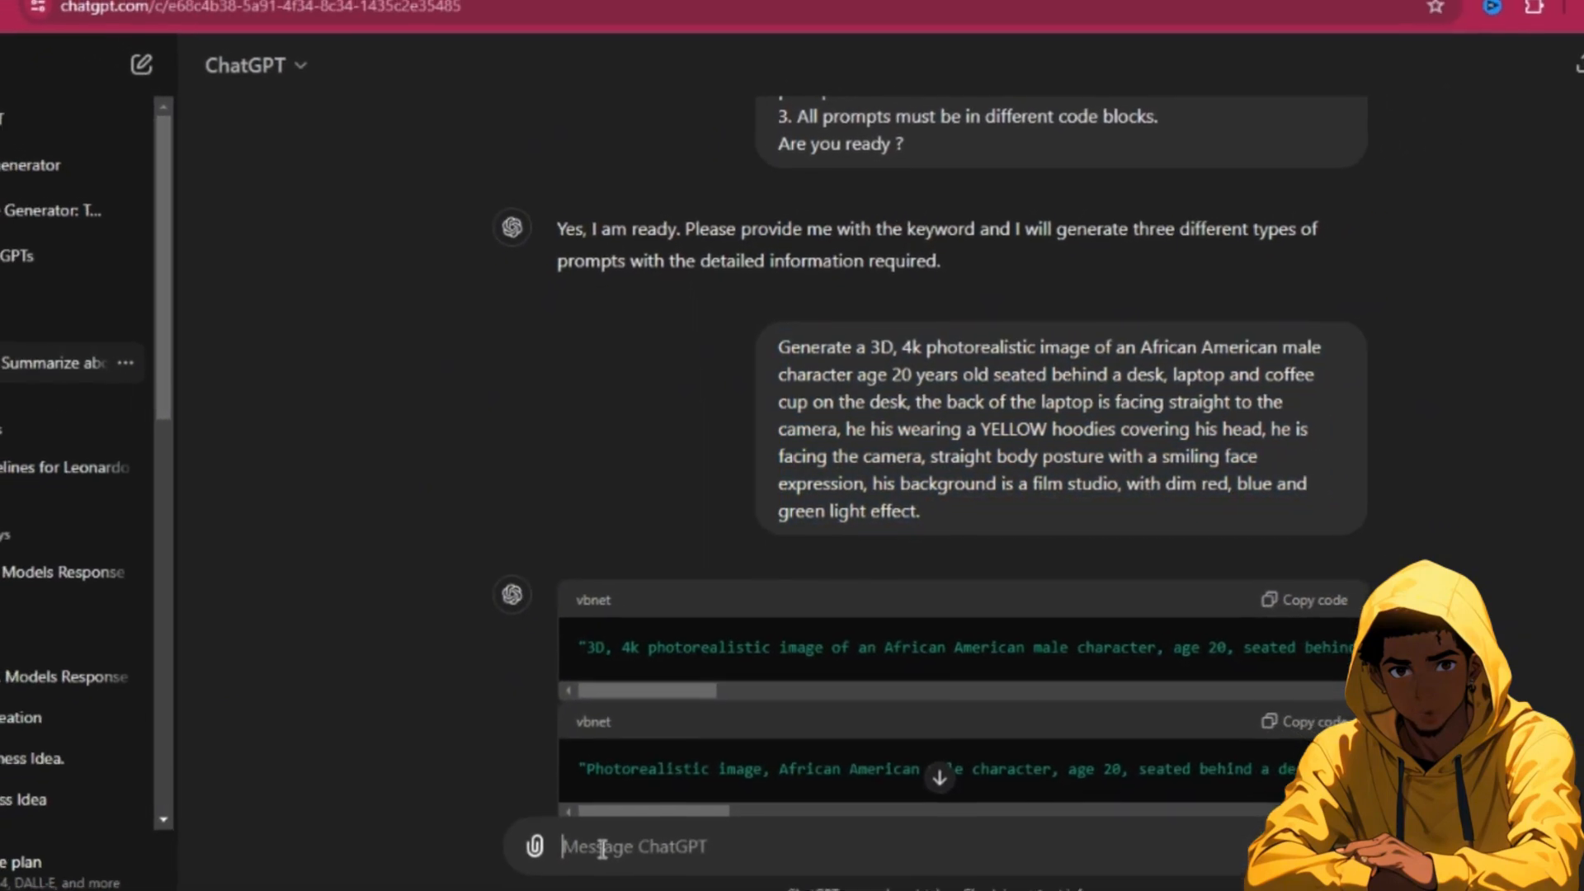
key(ctrl+v)
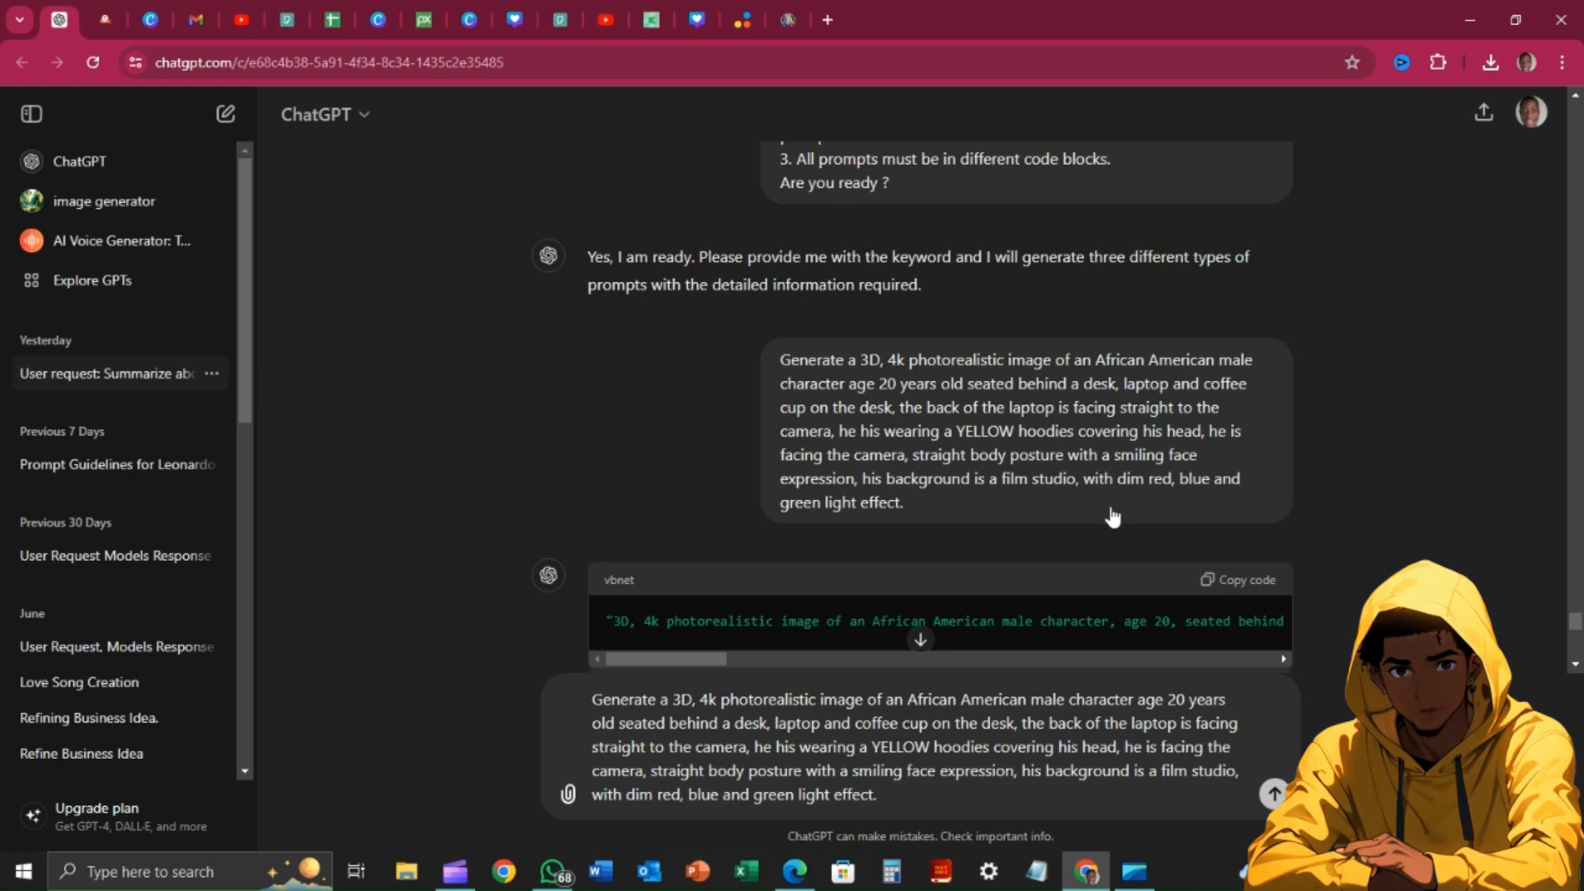
key(Return)
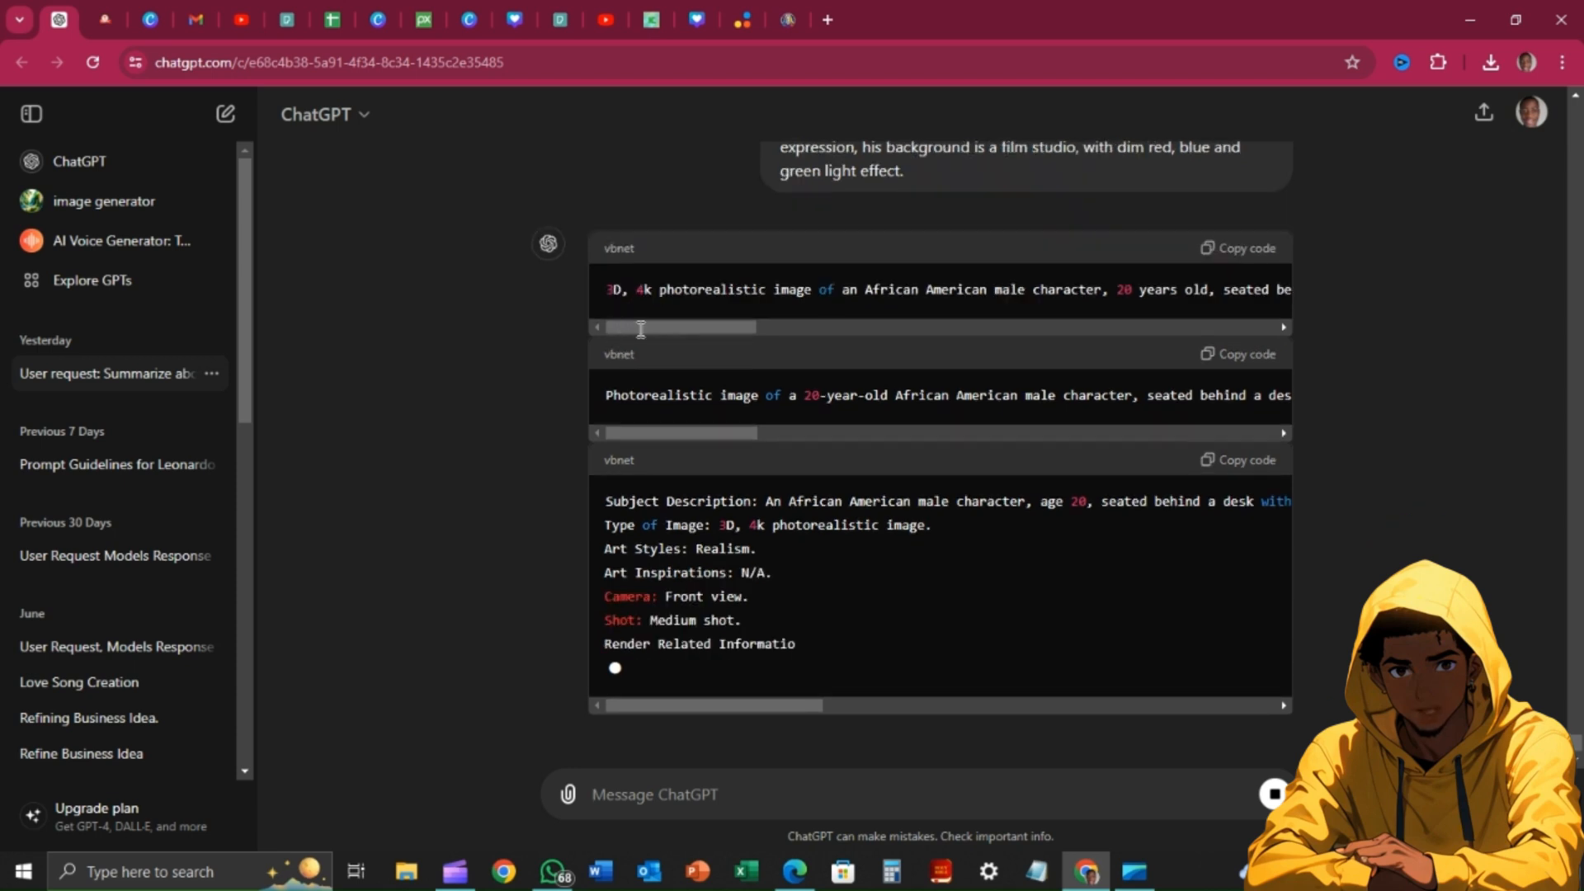
Check the first newly generated image prompt in the reply and copy its code block
click(779, 327)
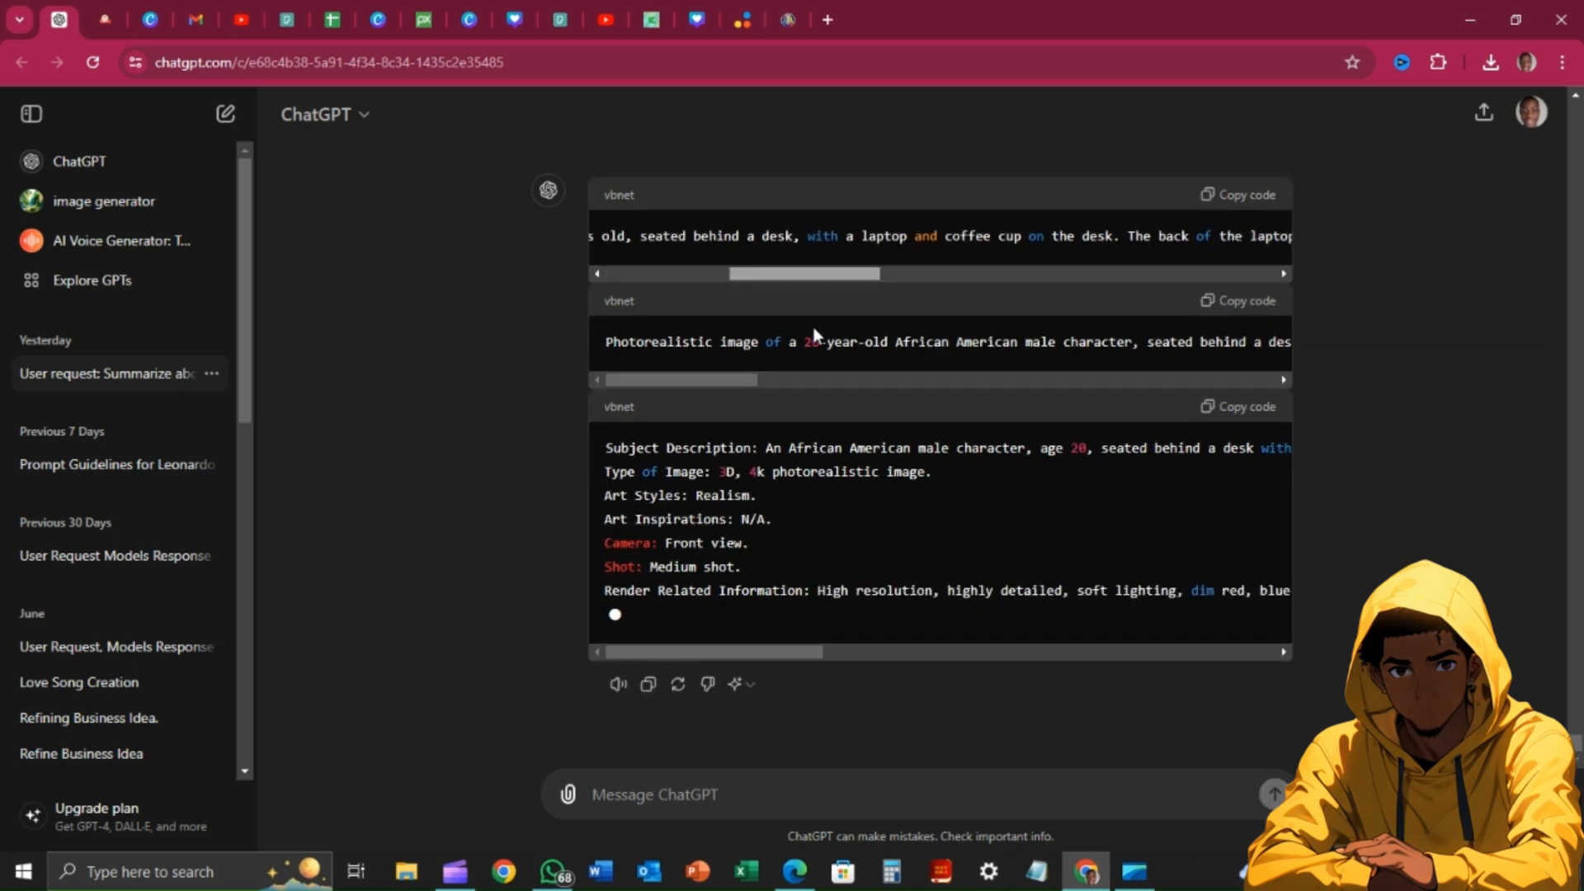
drag(782, 326, 622, 309)
scroll(984, 372, up, 1)
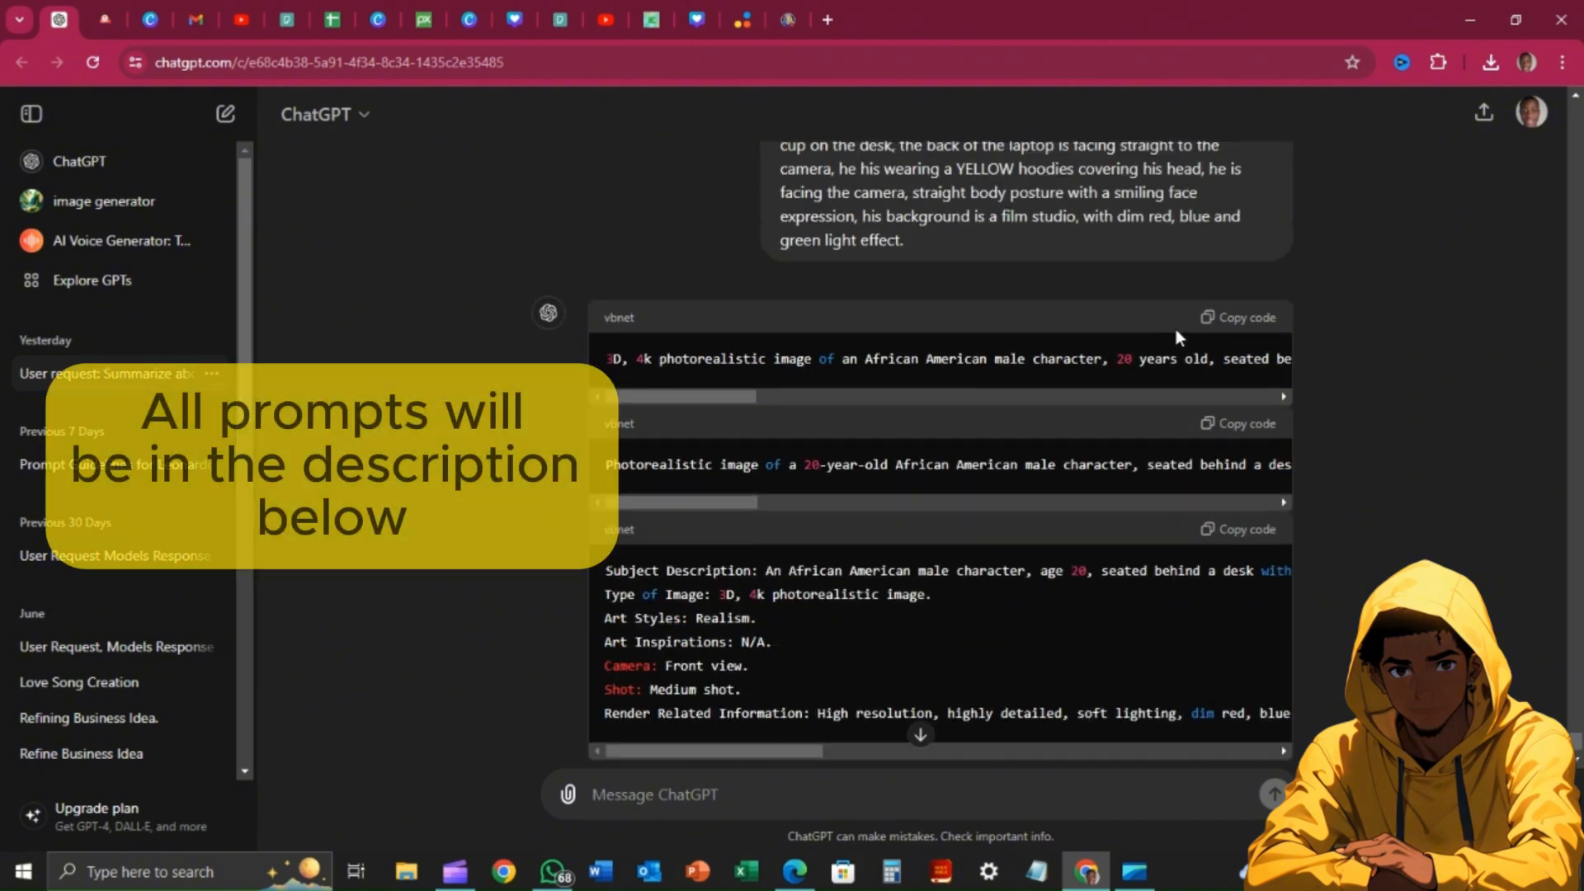
click(1234, 319)
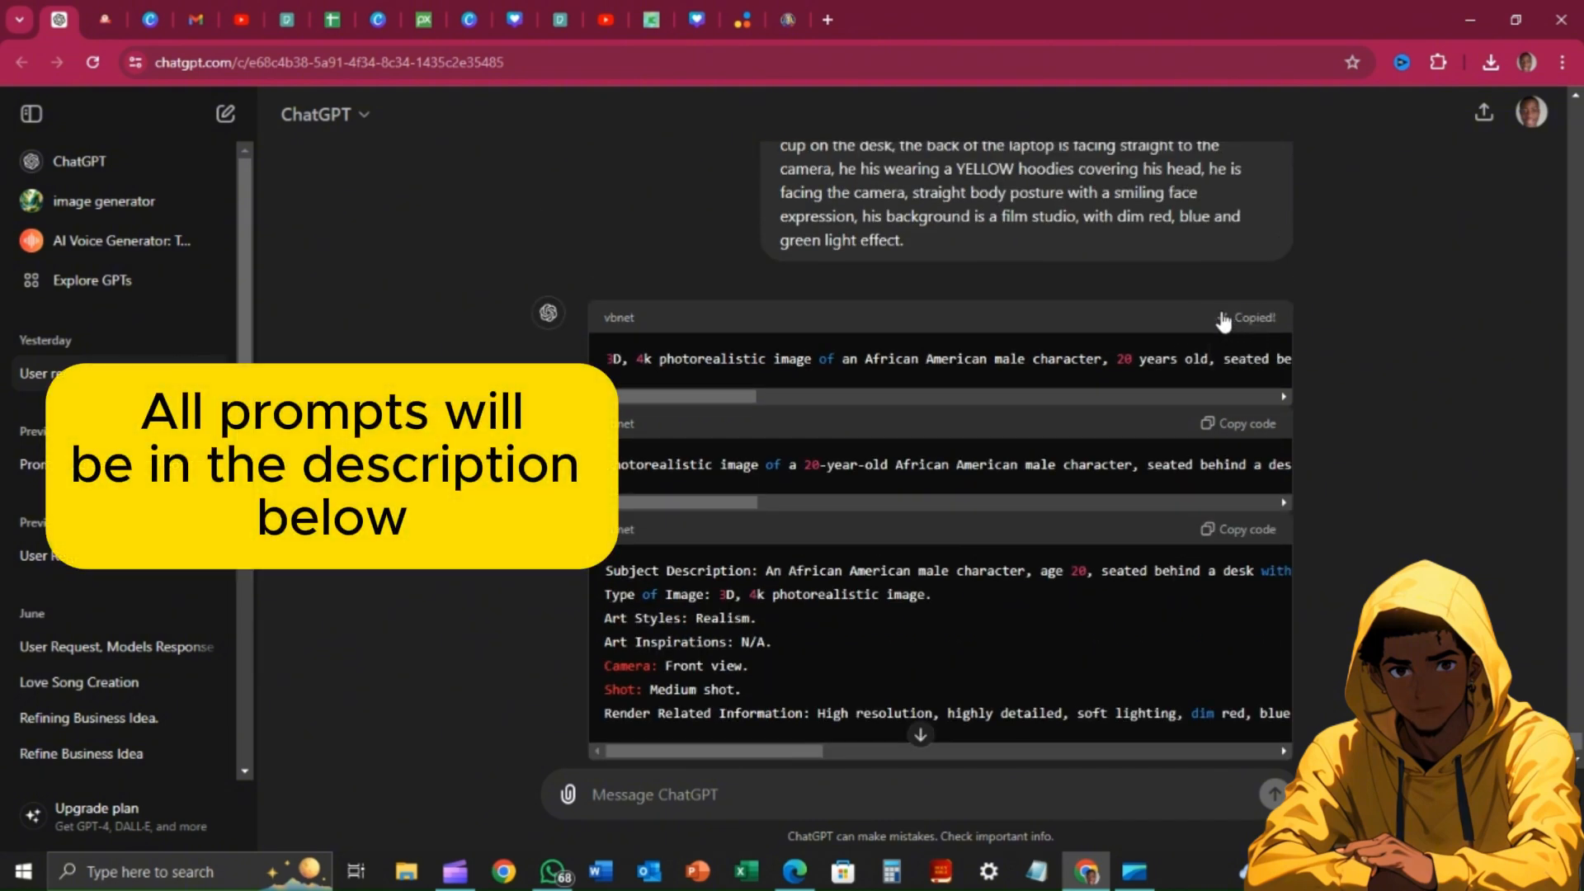
scroll(975, 458, up, 3)
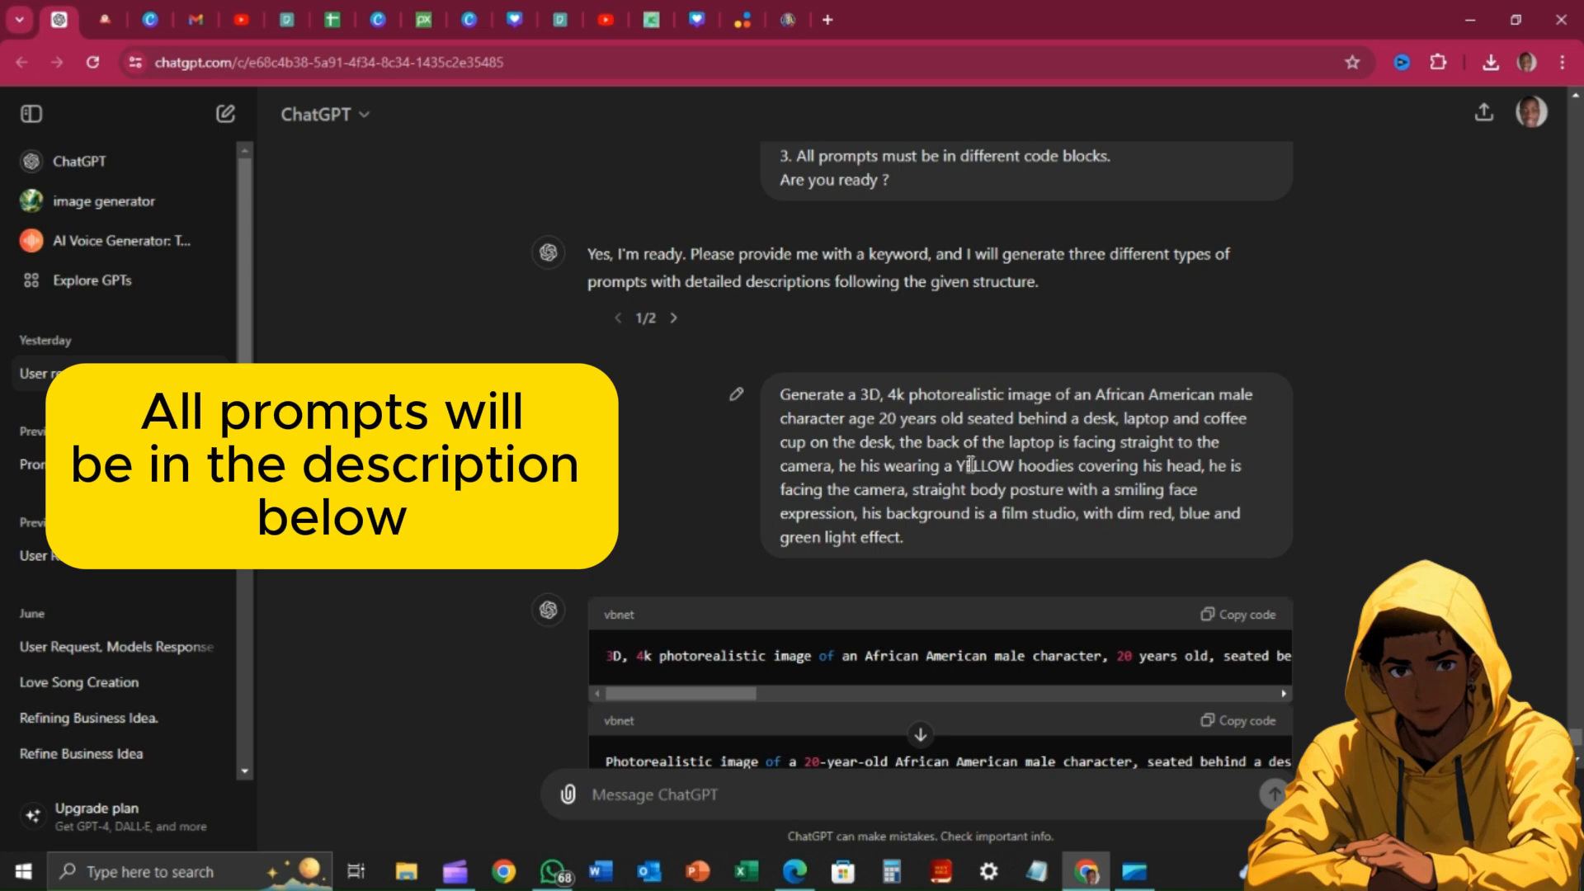
click(1237, 629)
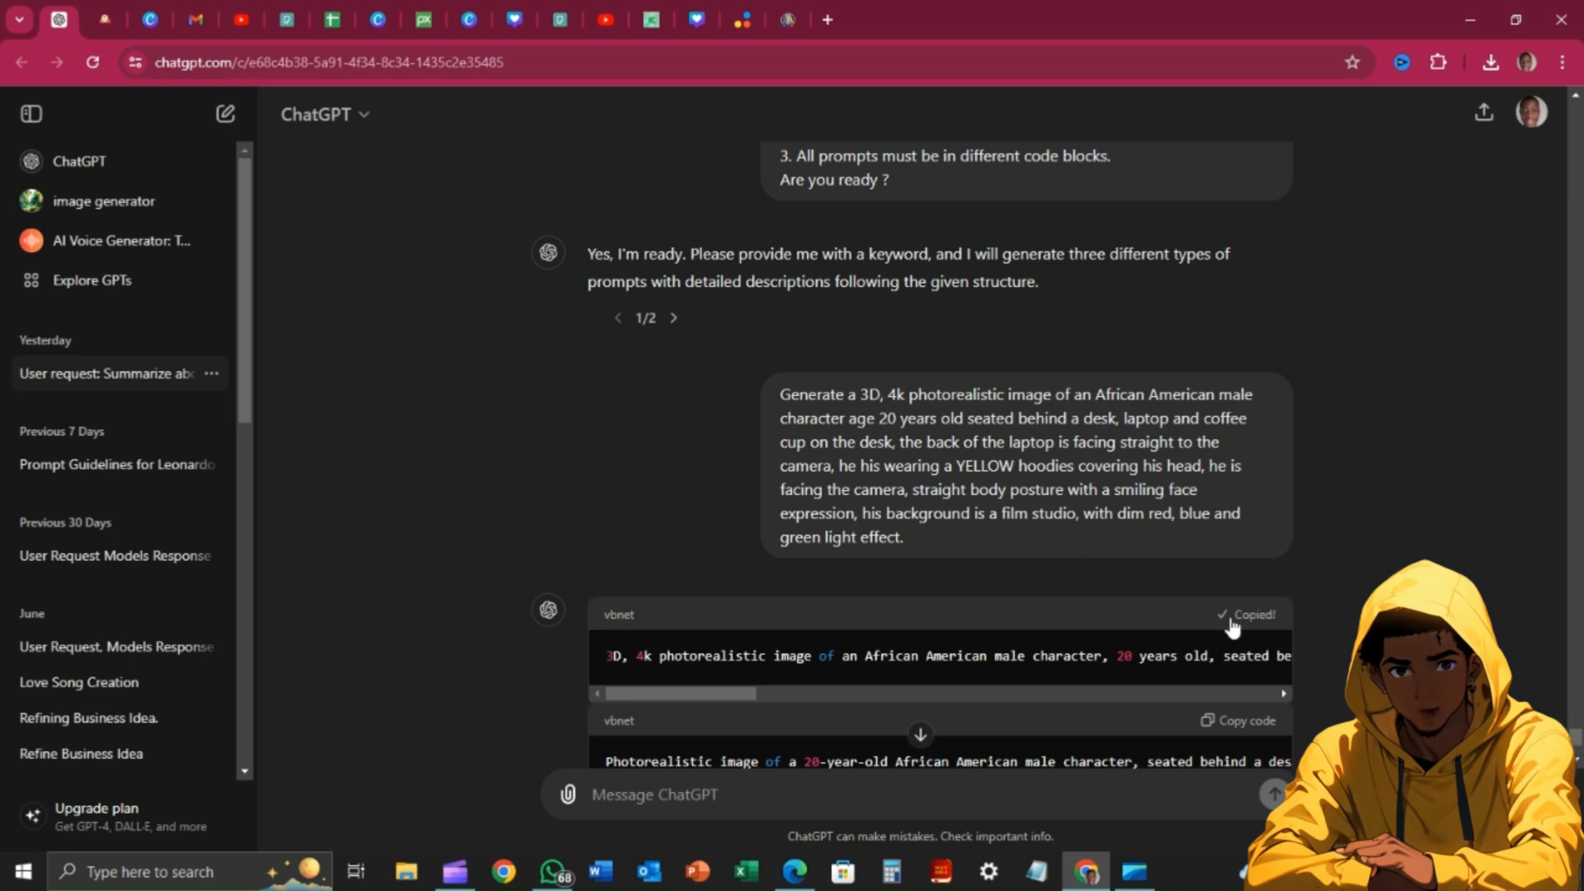
Switch to Leonardo.Ai, open Image Generation and check the available platform presets, leaving the Anime preset selected
click(788, 20)
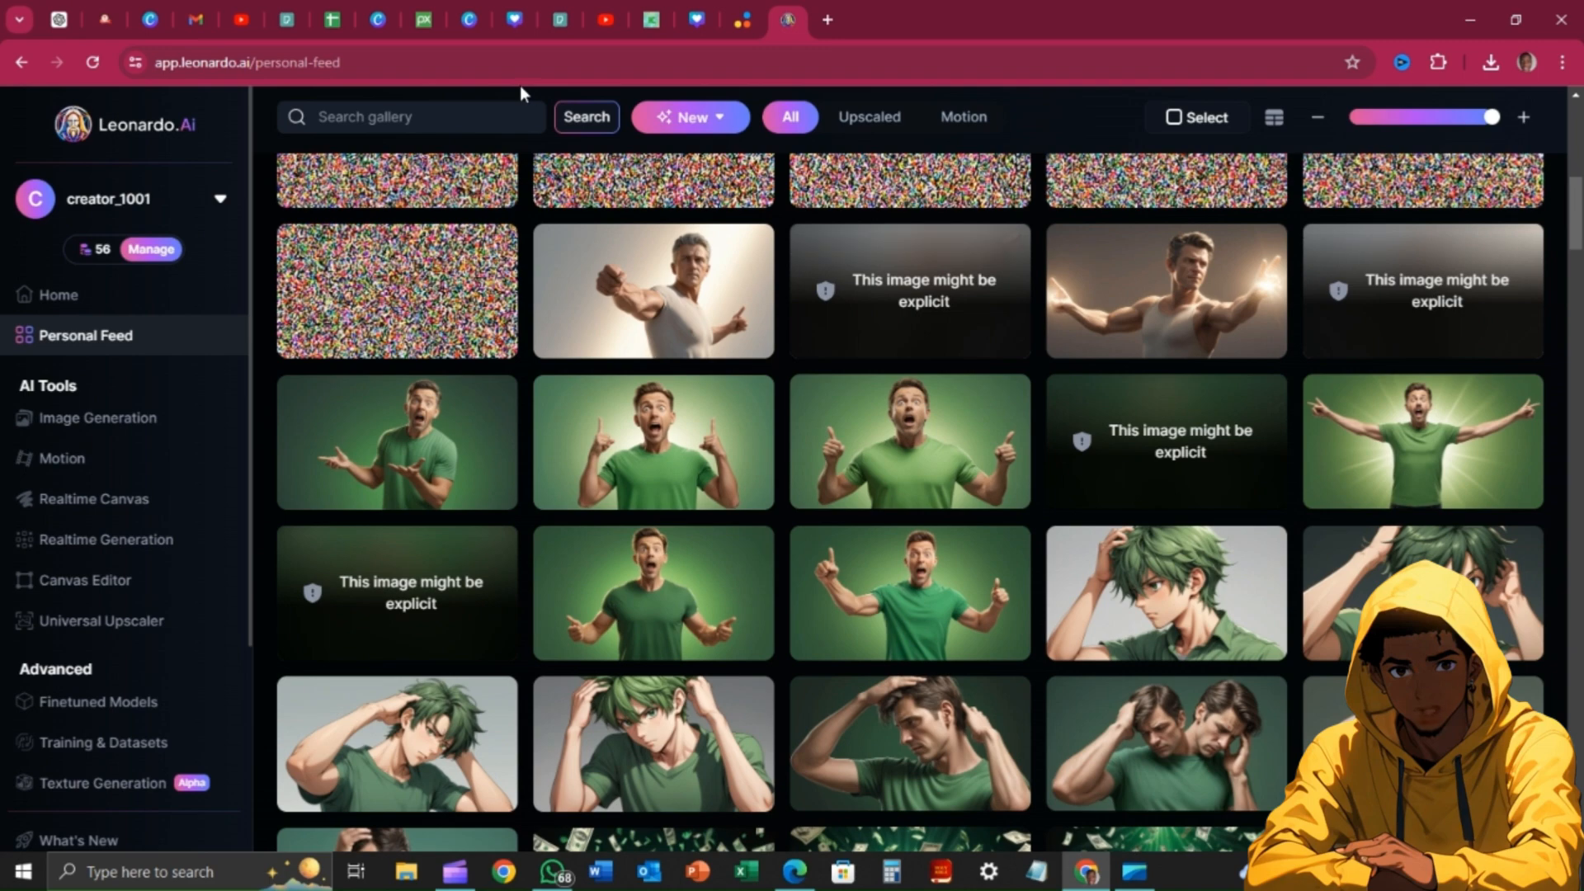
scroll(774, 455, up, 3)
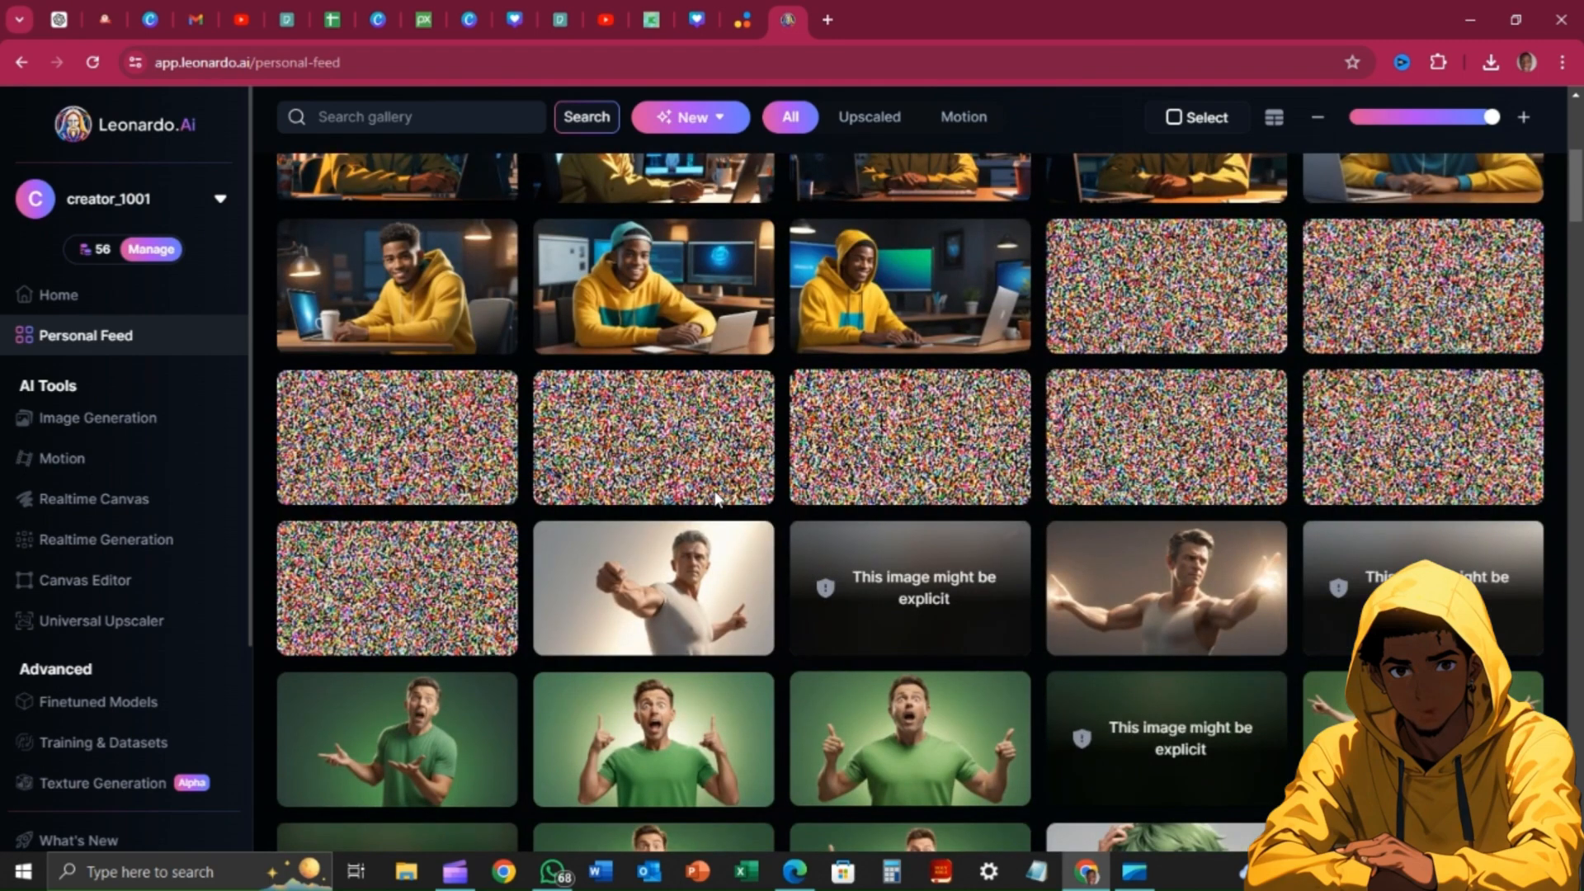
click(97, 424)
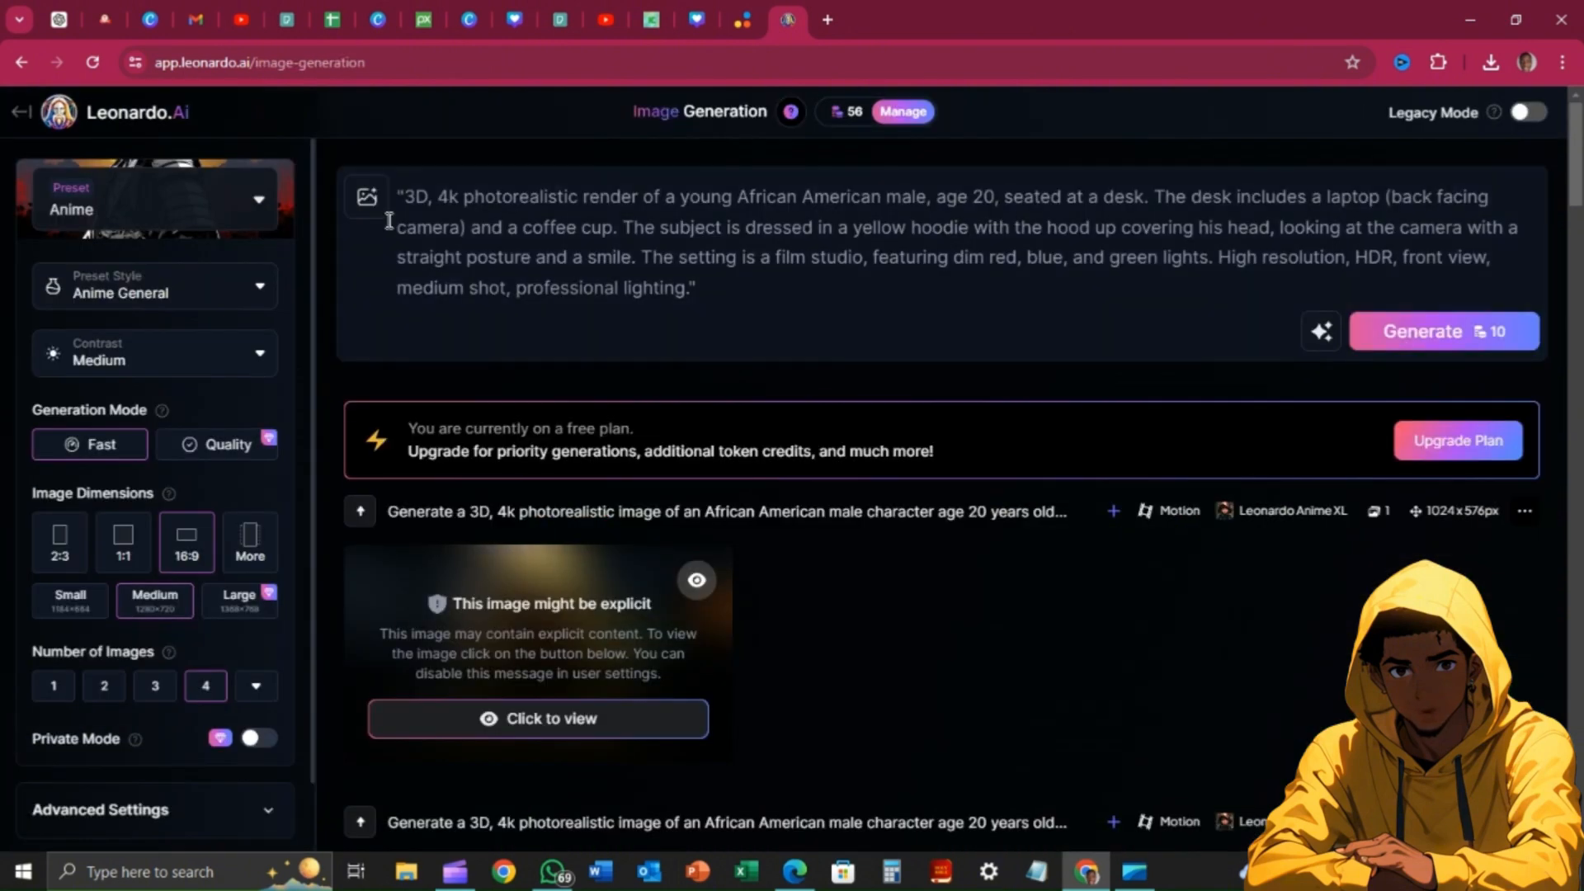
click(259, 207)
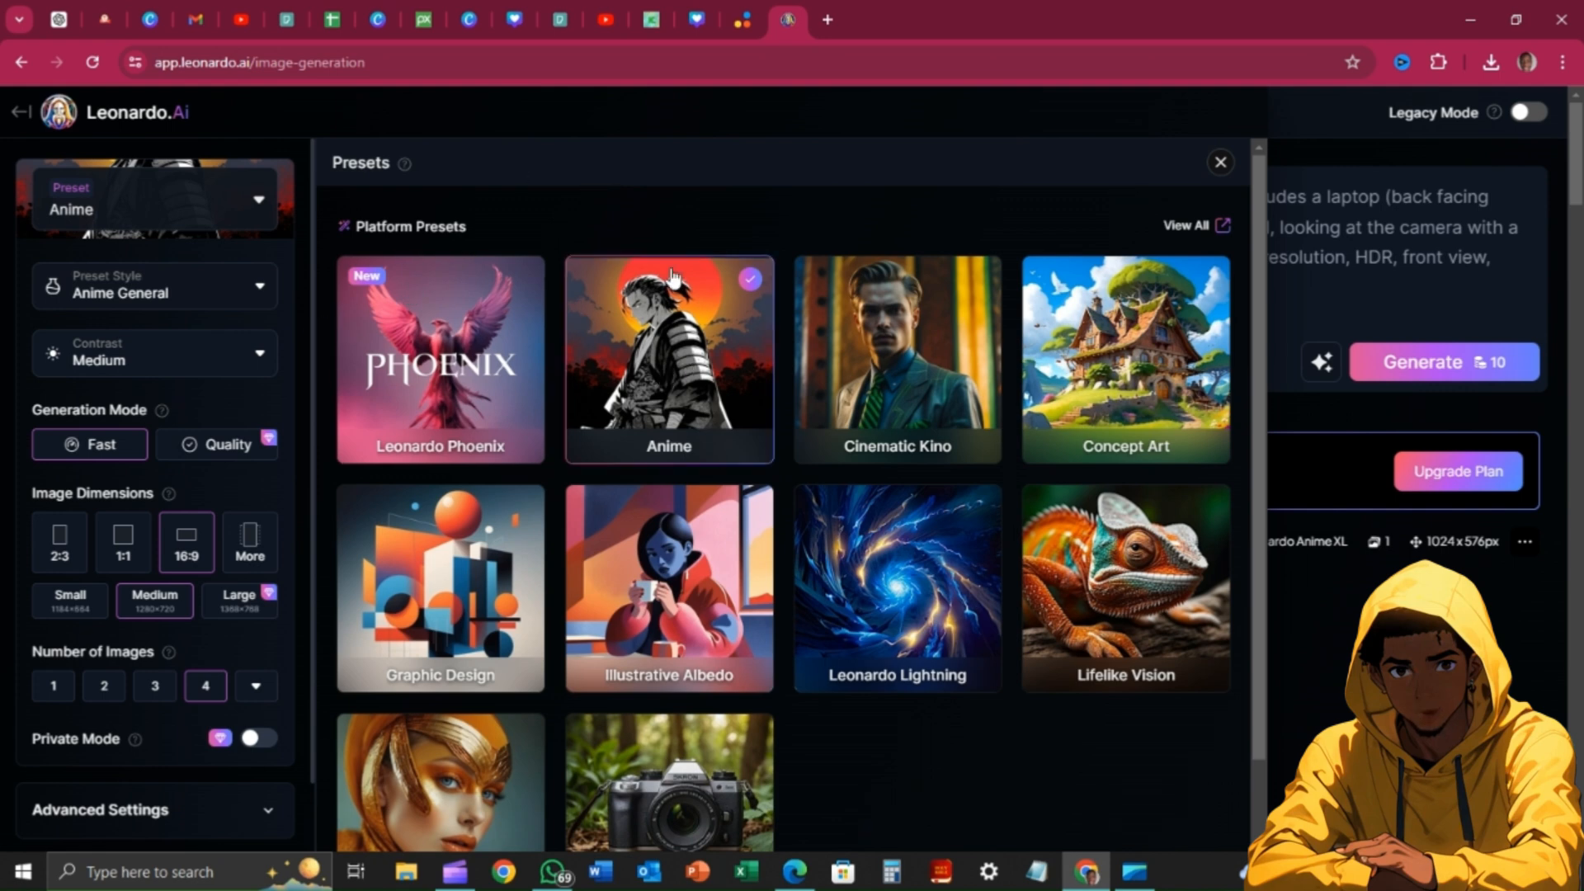
click(1220, 163)
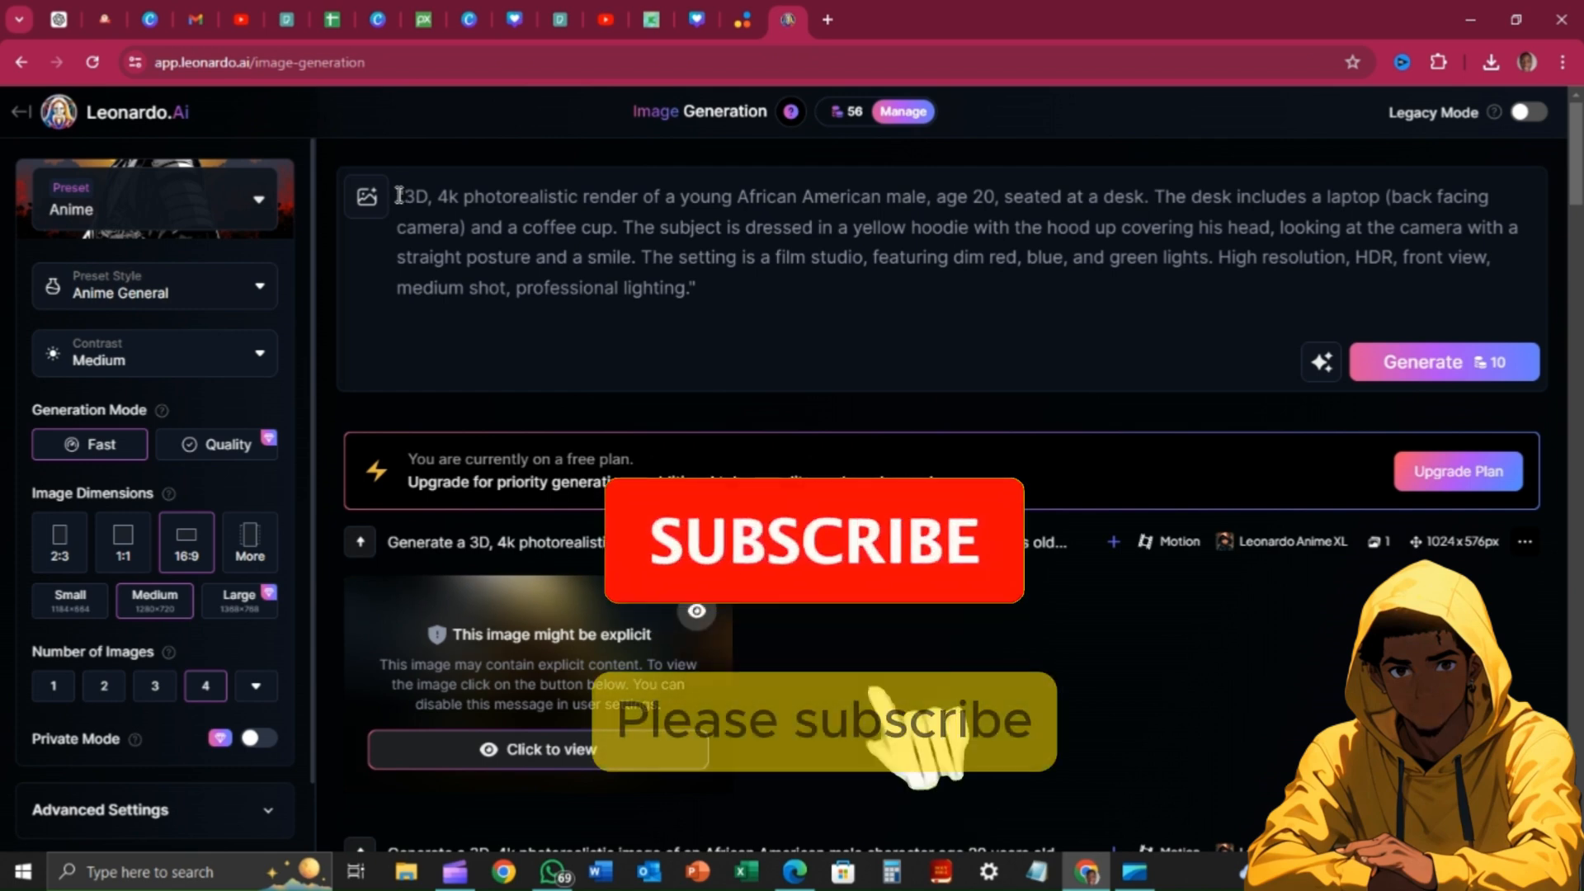
Replace the existing prompt with the copied 3D, 4k photorealistic yellow-hoodie character prompt and generate four images from it
drag(399, 197, 769, 322)
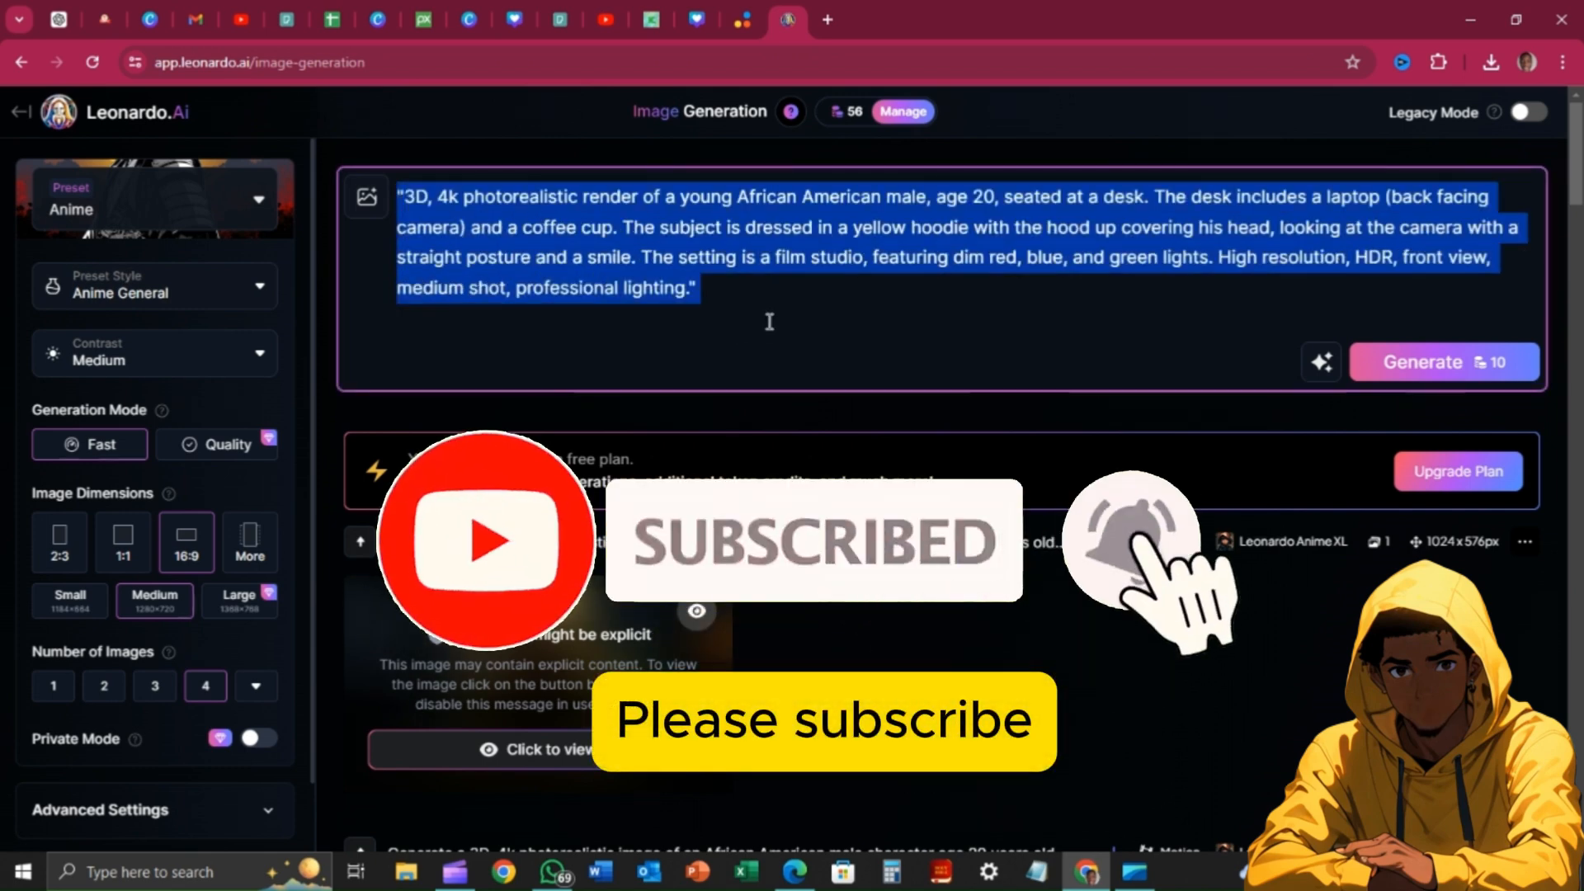
key(BackSpace)
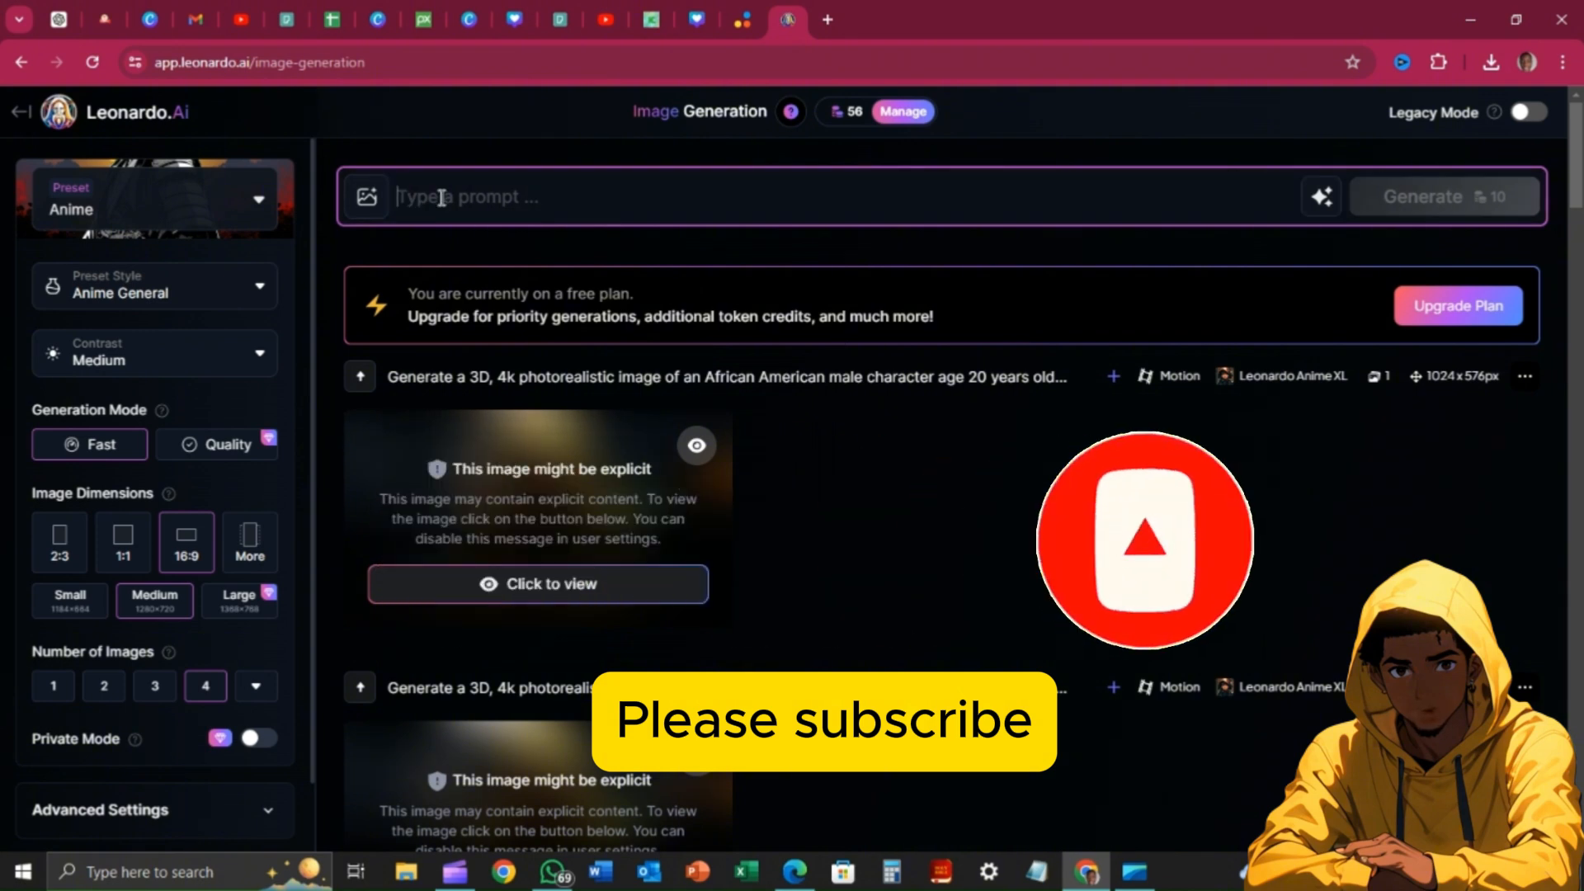
key(ctrl+v)
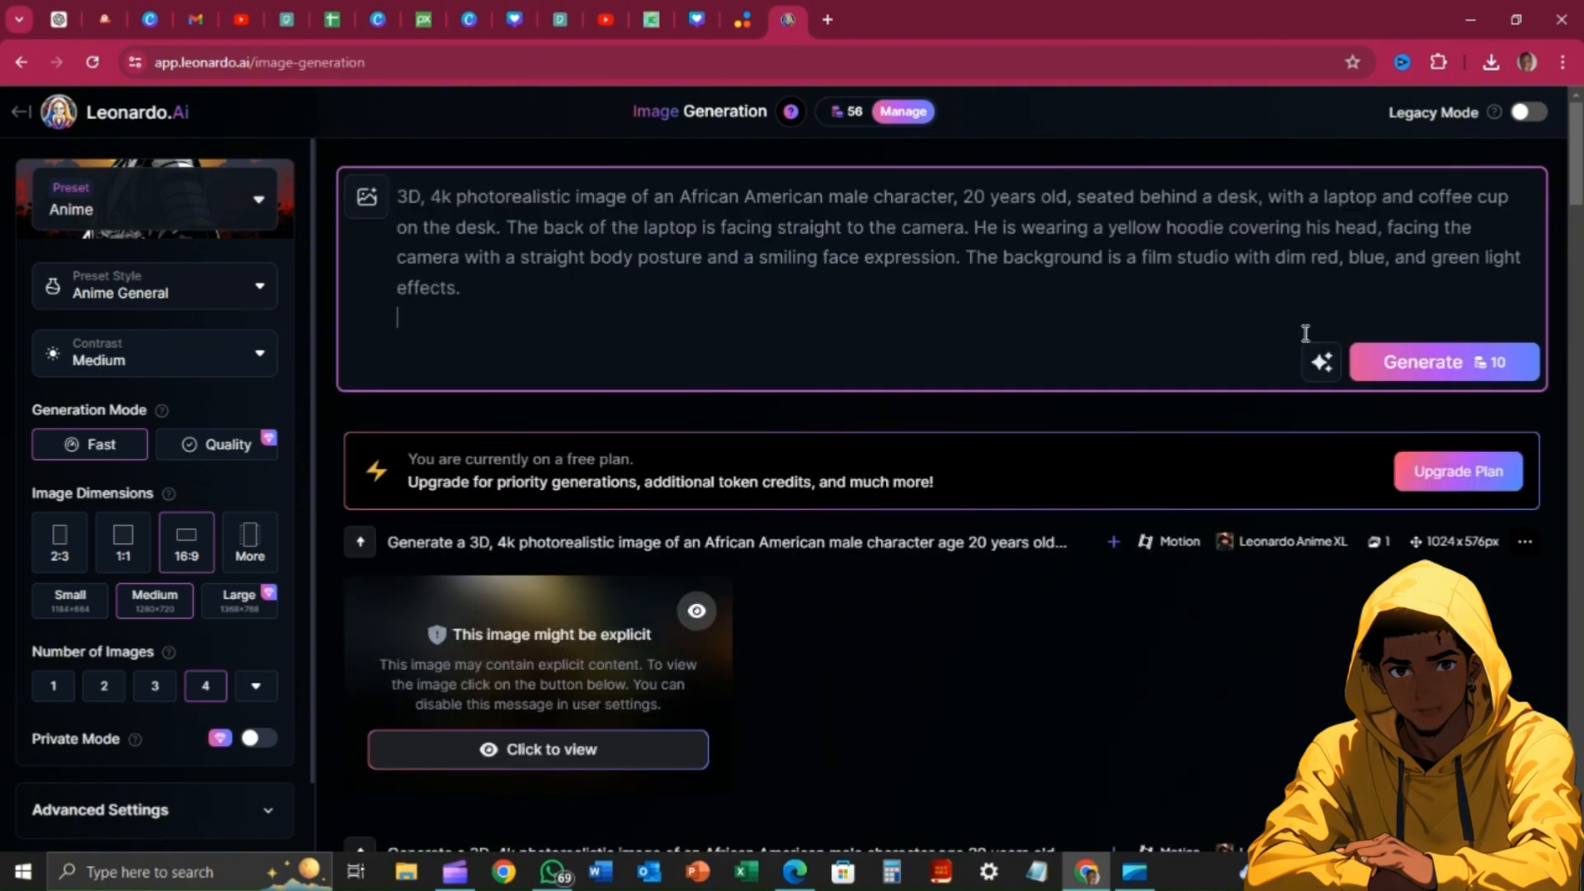
click(1436, 374)
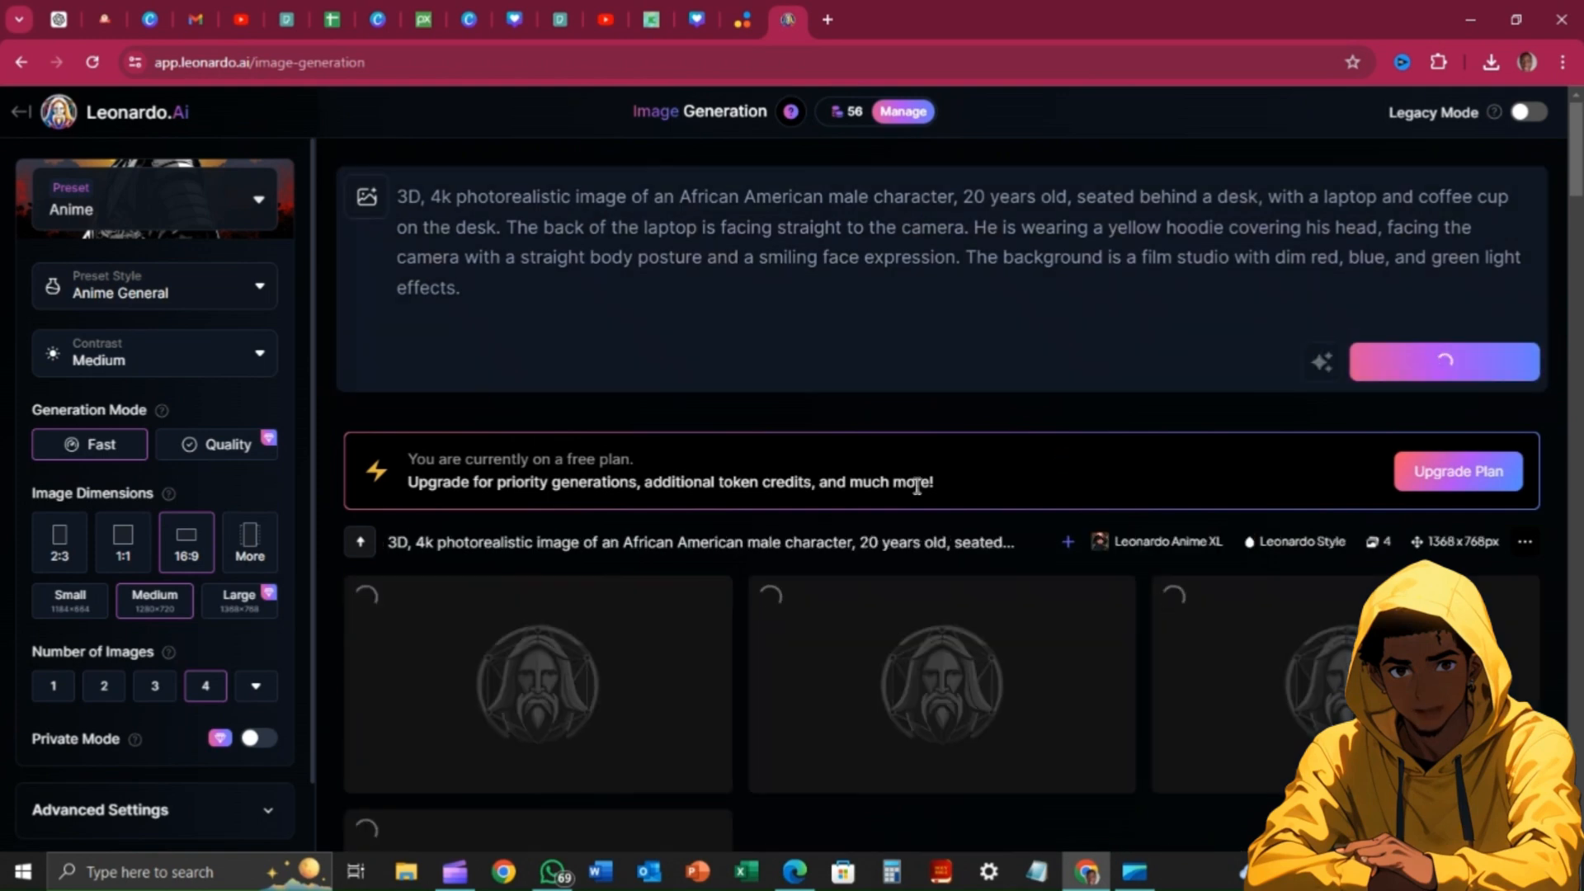
Look through the generation feed, checking the pending images' progress and the earlier anime character results further down
scroll(924, 487, down, 1)
scroll(930, 486, down, 4)
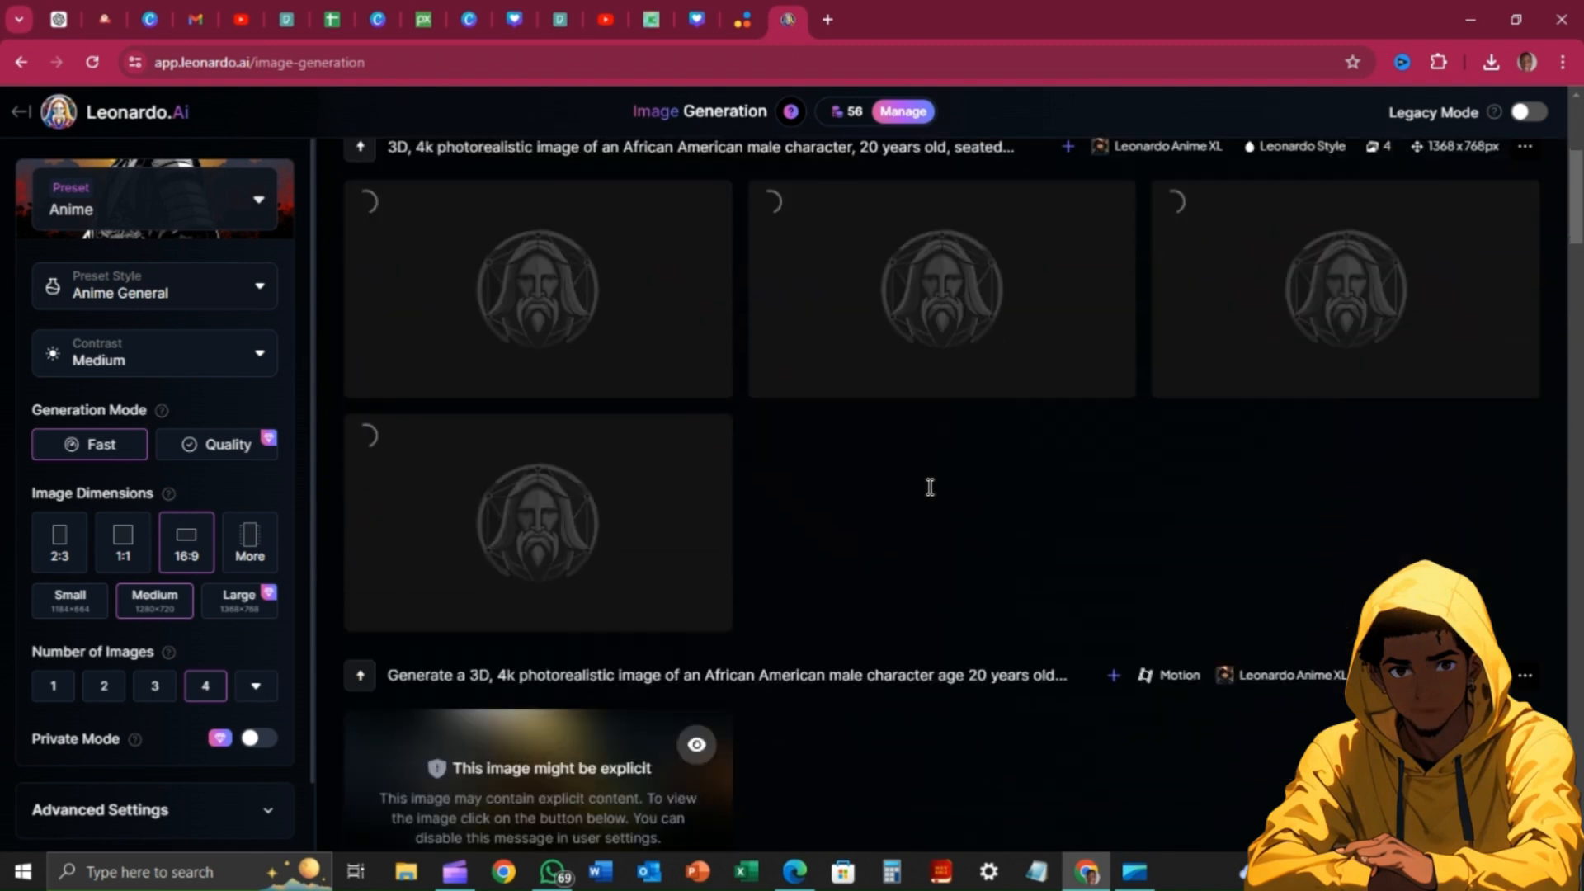
scroll(930, 486, up, 5)
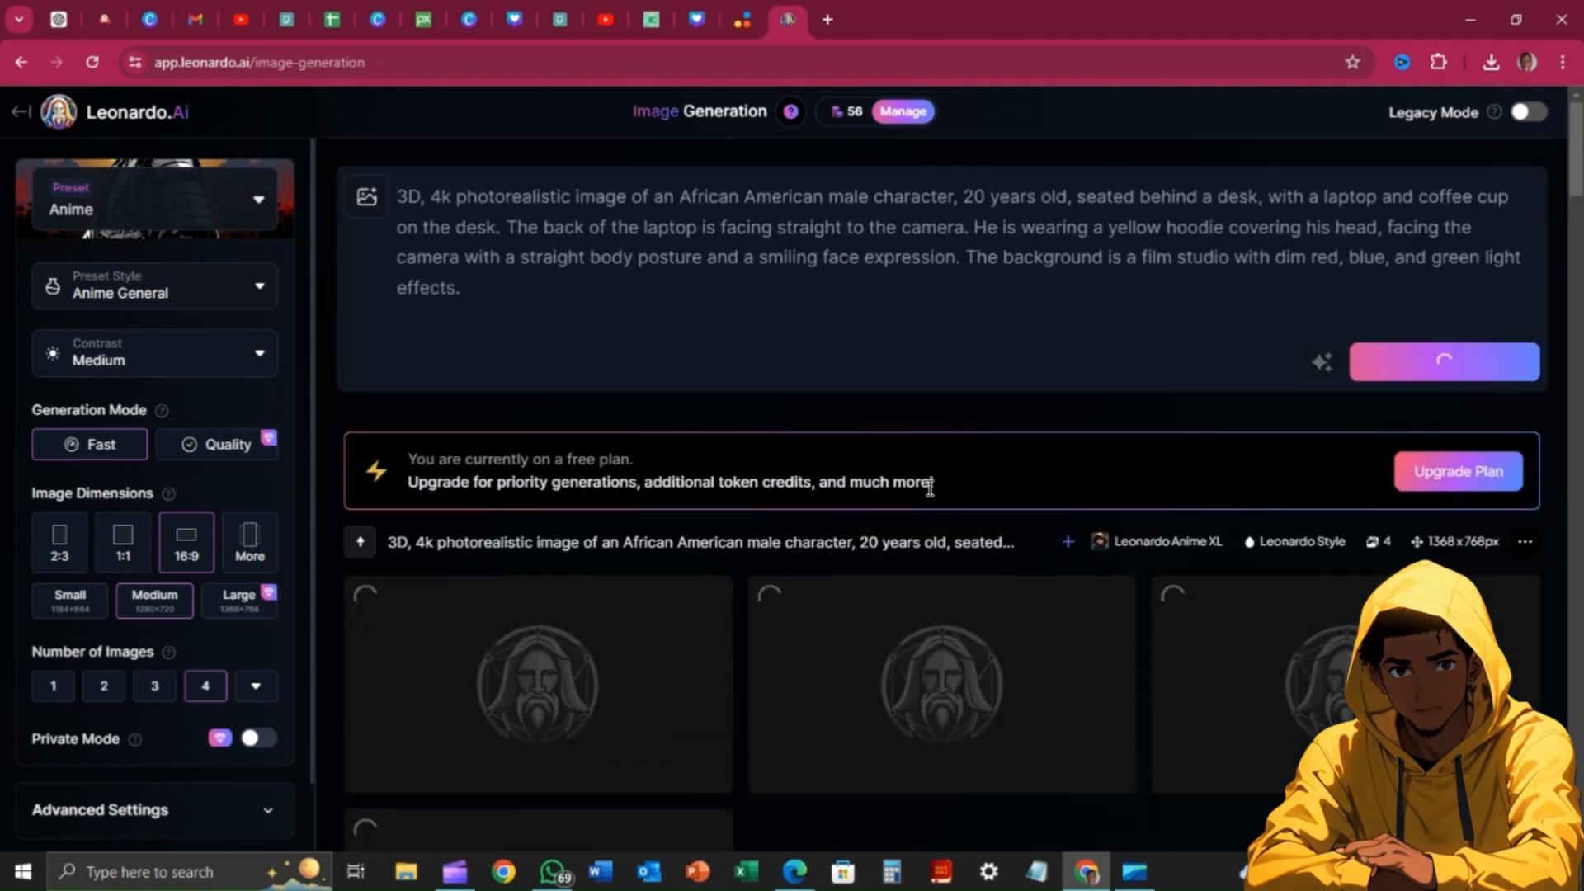
scroll(930, 486, down, 5)
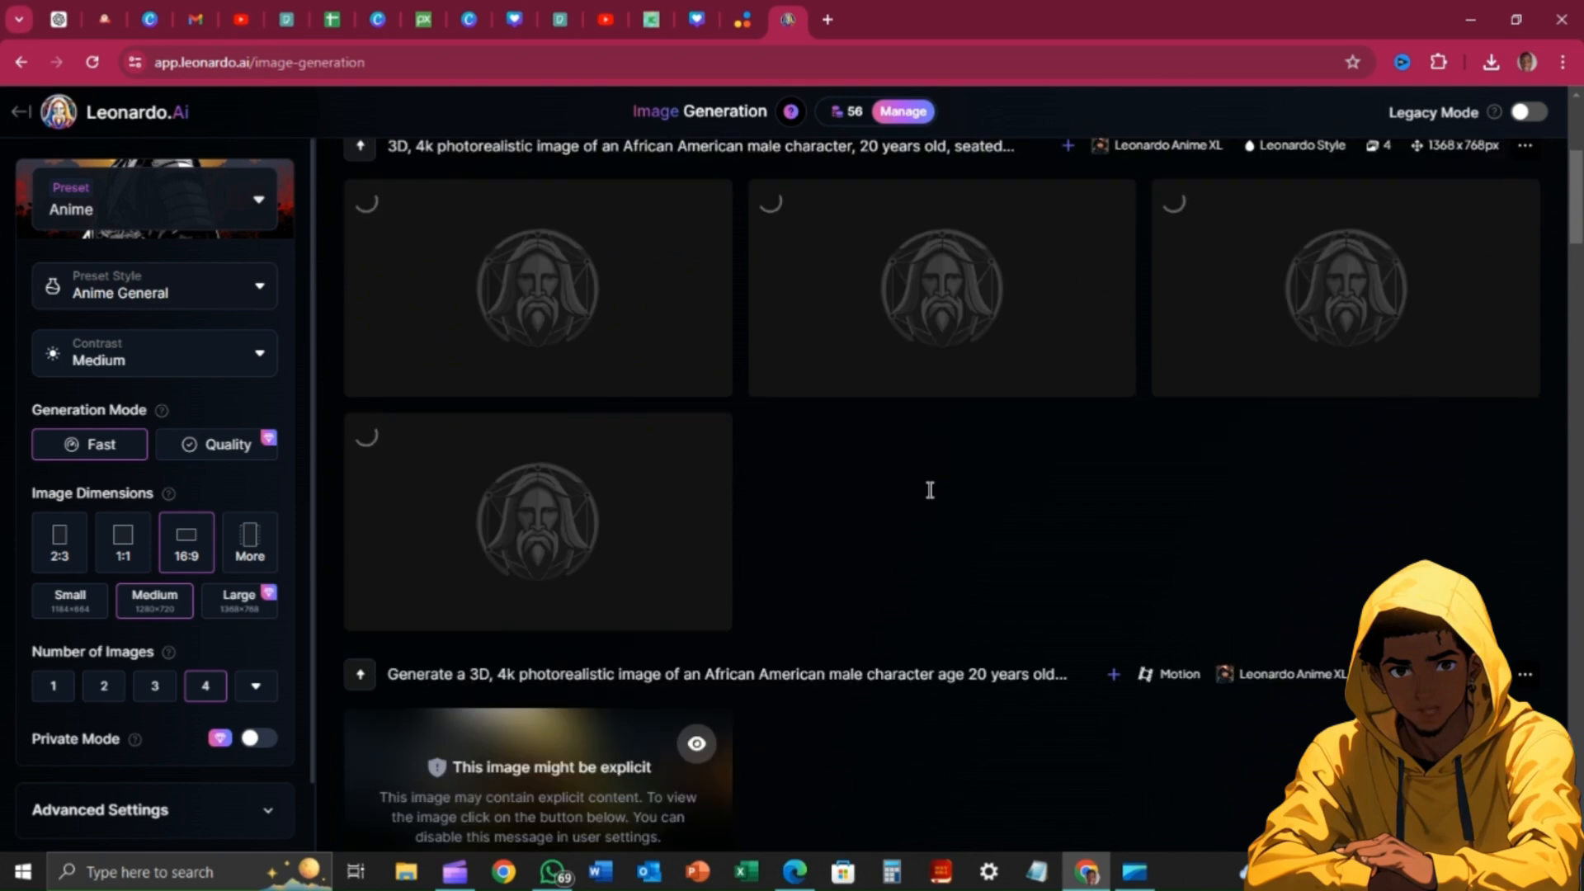
scroll(930, 499, down, 5)
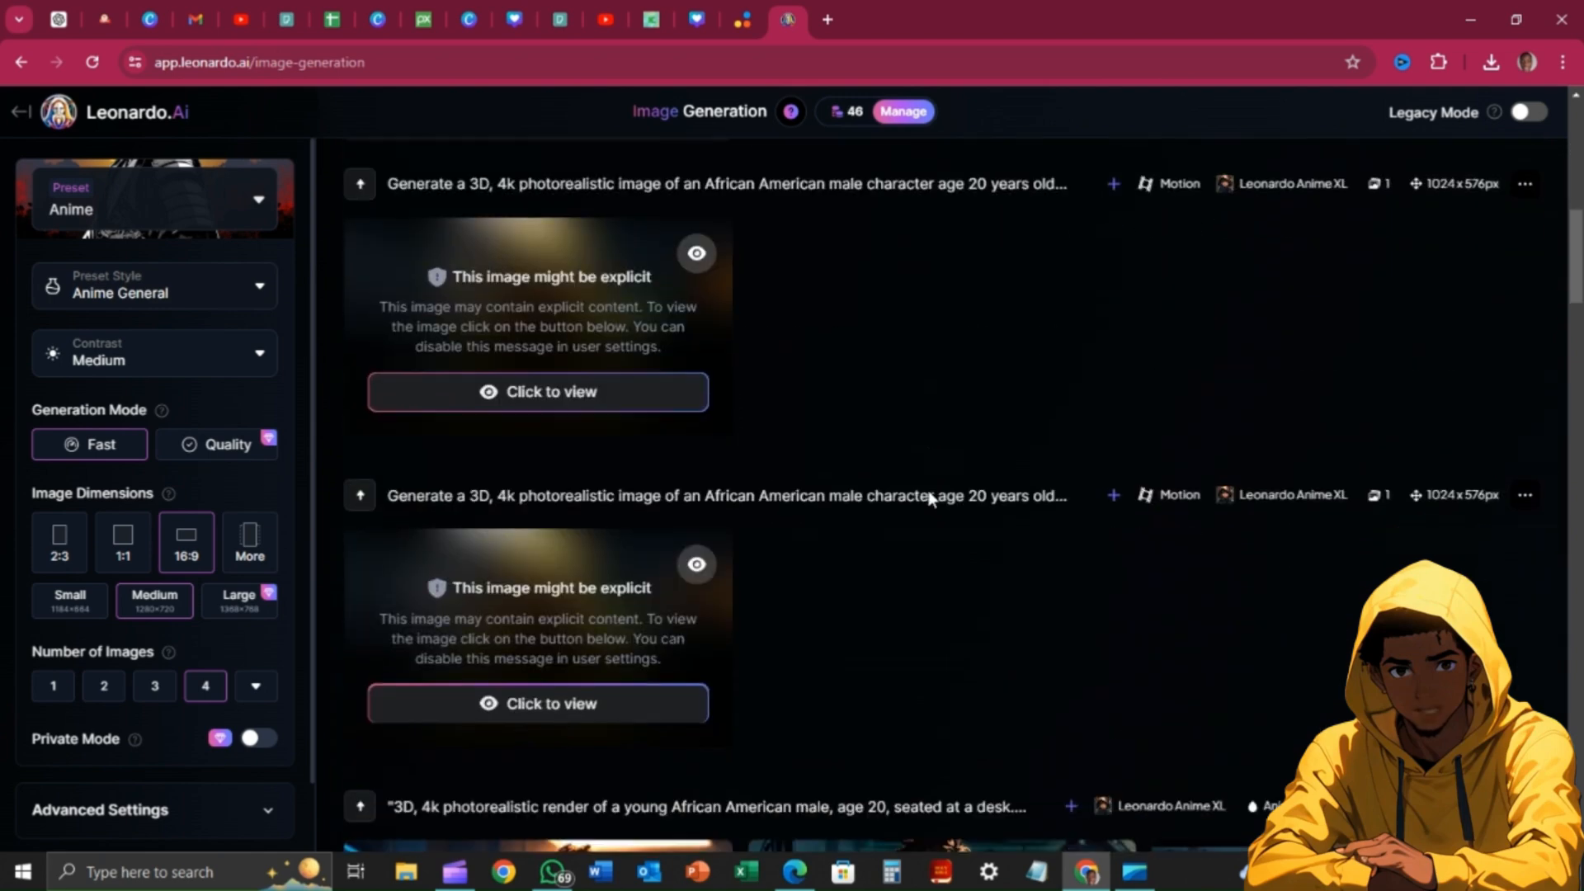
scroll(929, 495, up, 10)
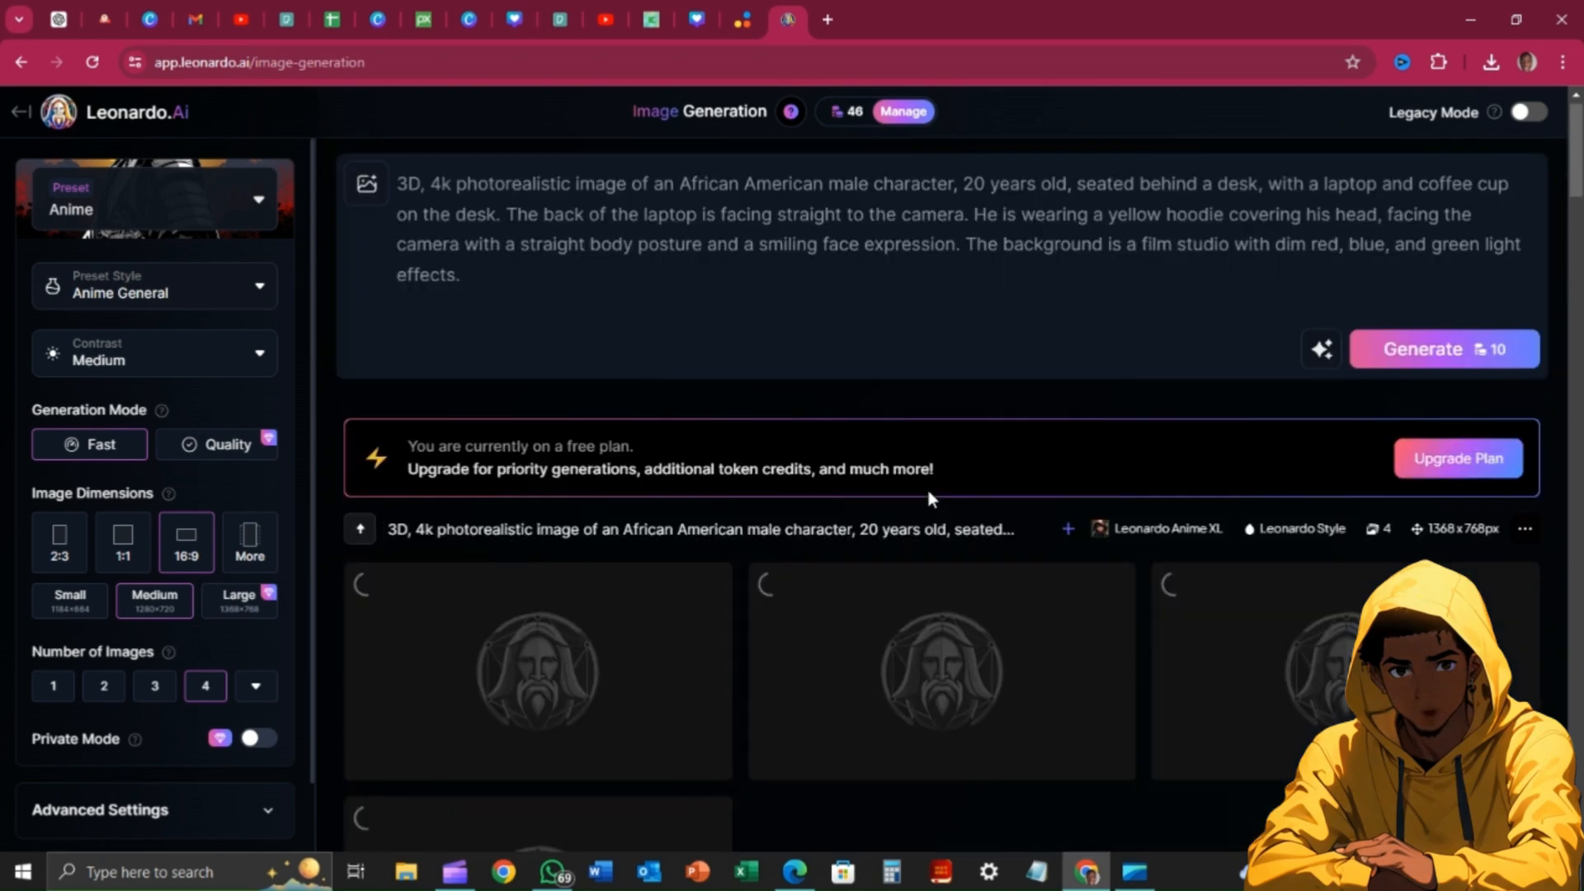
scroll(928, 490, down, 7)
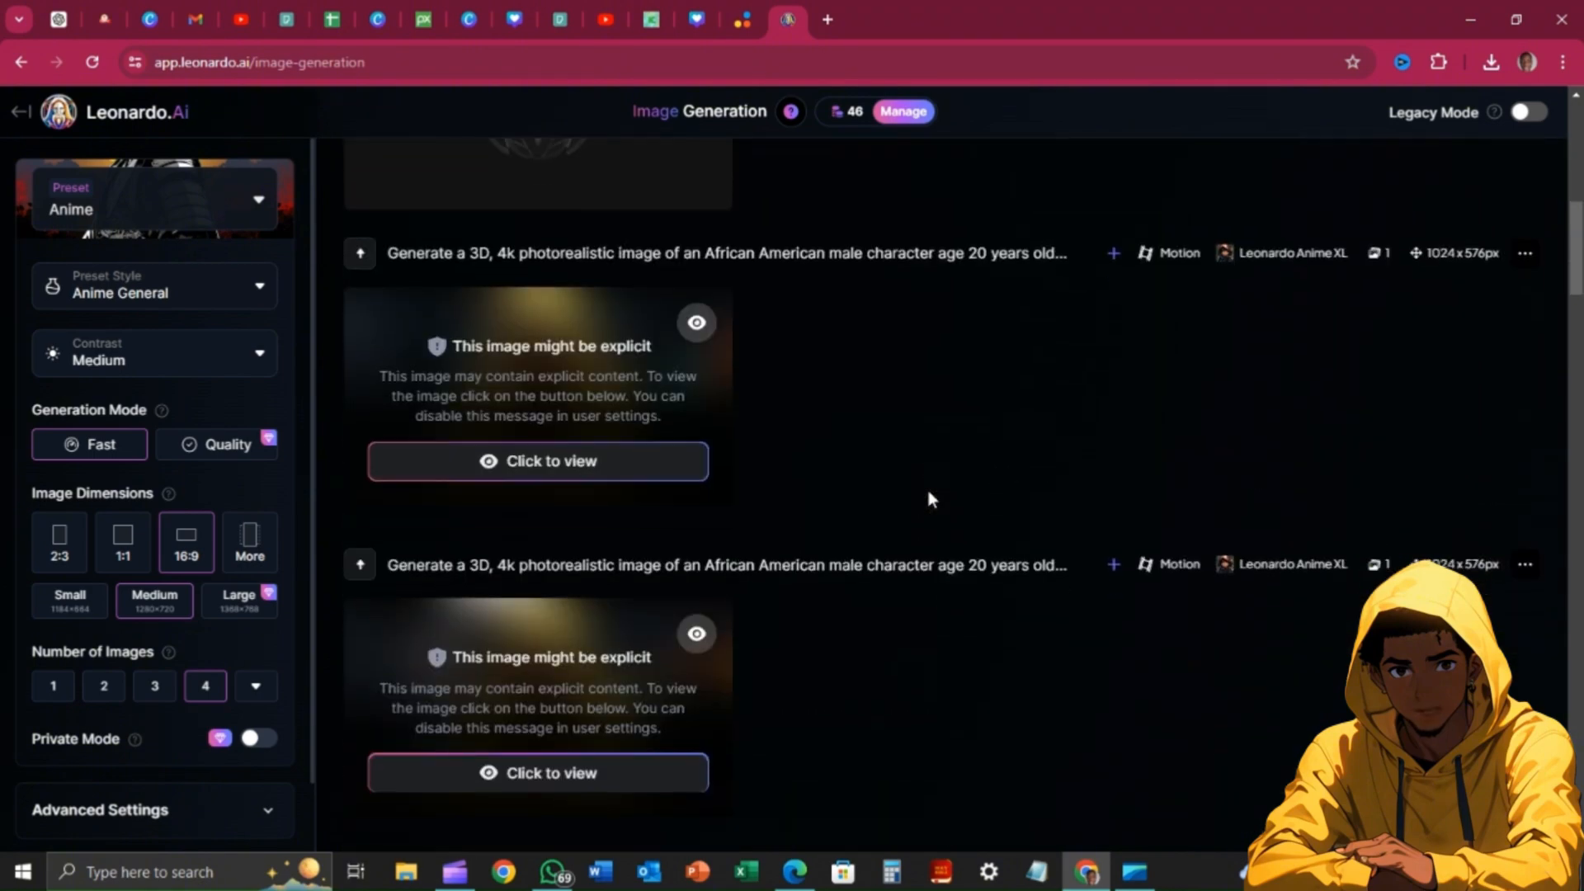
scroll(928, 498, down, 2)
scroll(928, 498, up, 10)
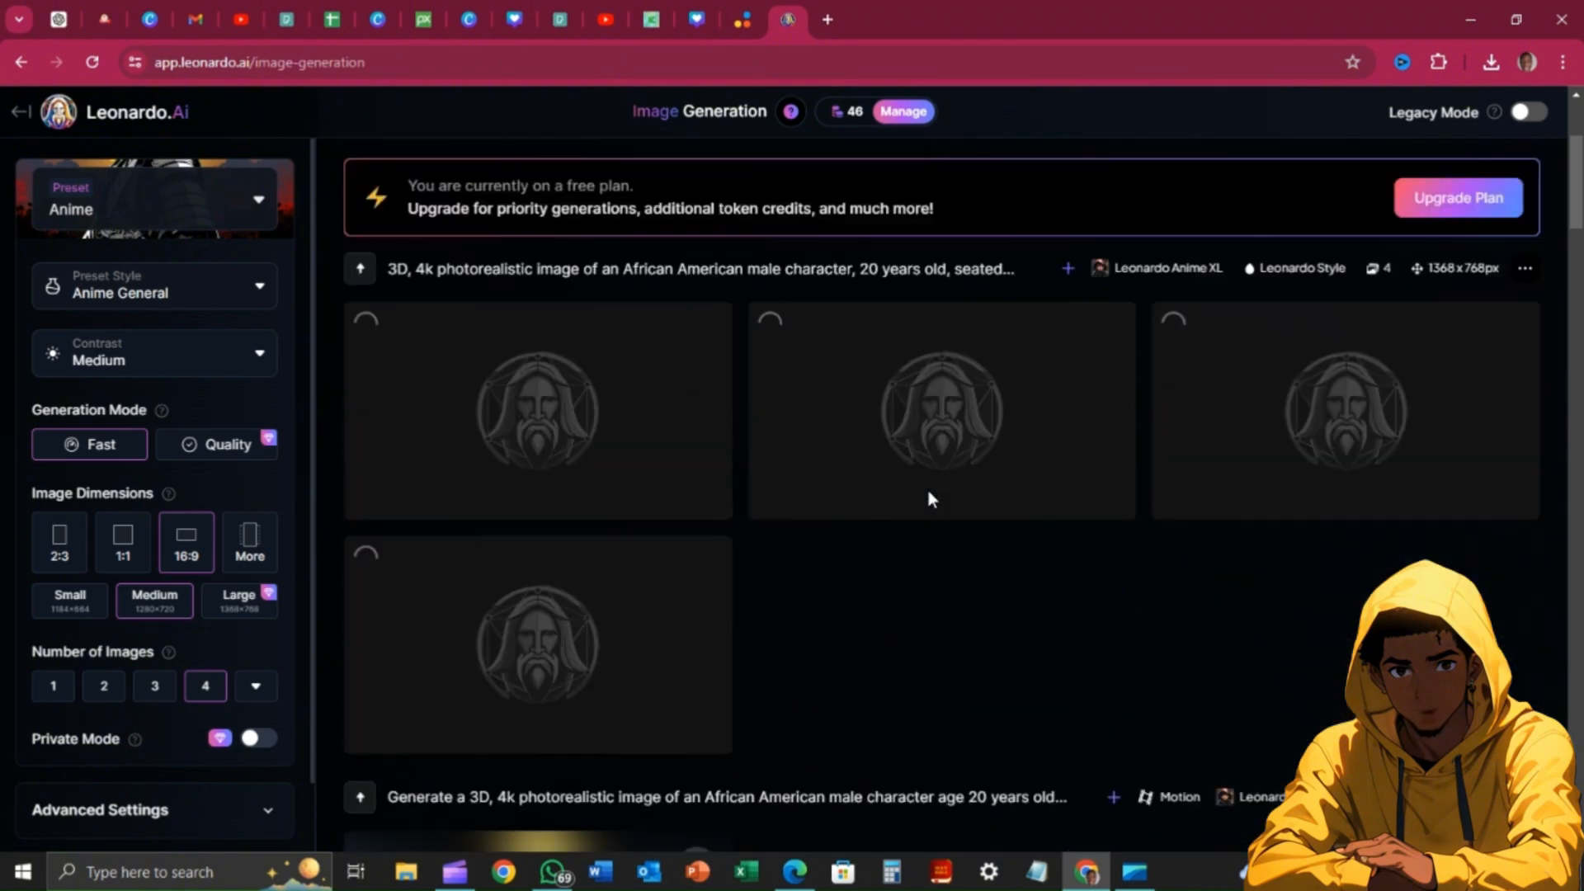
scroll(927, 489, down, 10)
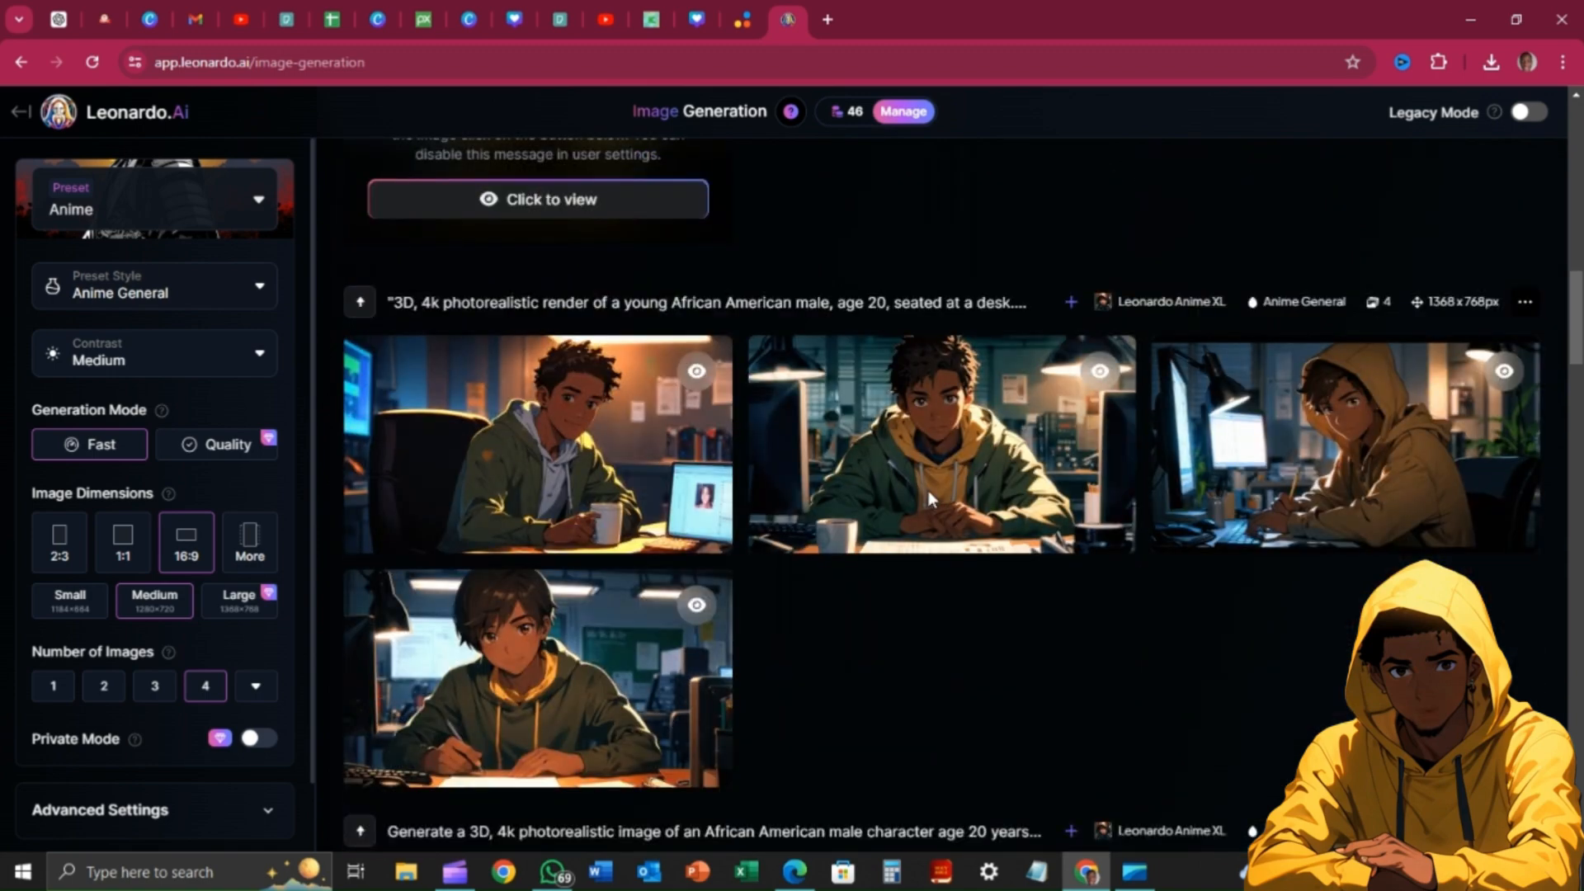
scroll(928, 488, up, 1)
scroll(930, 499, down, 2)
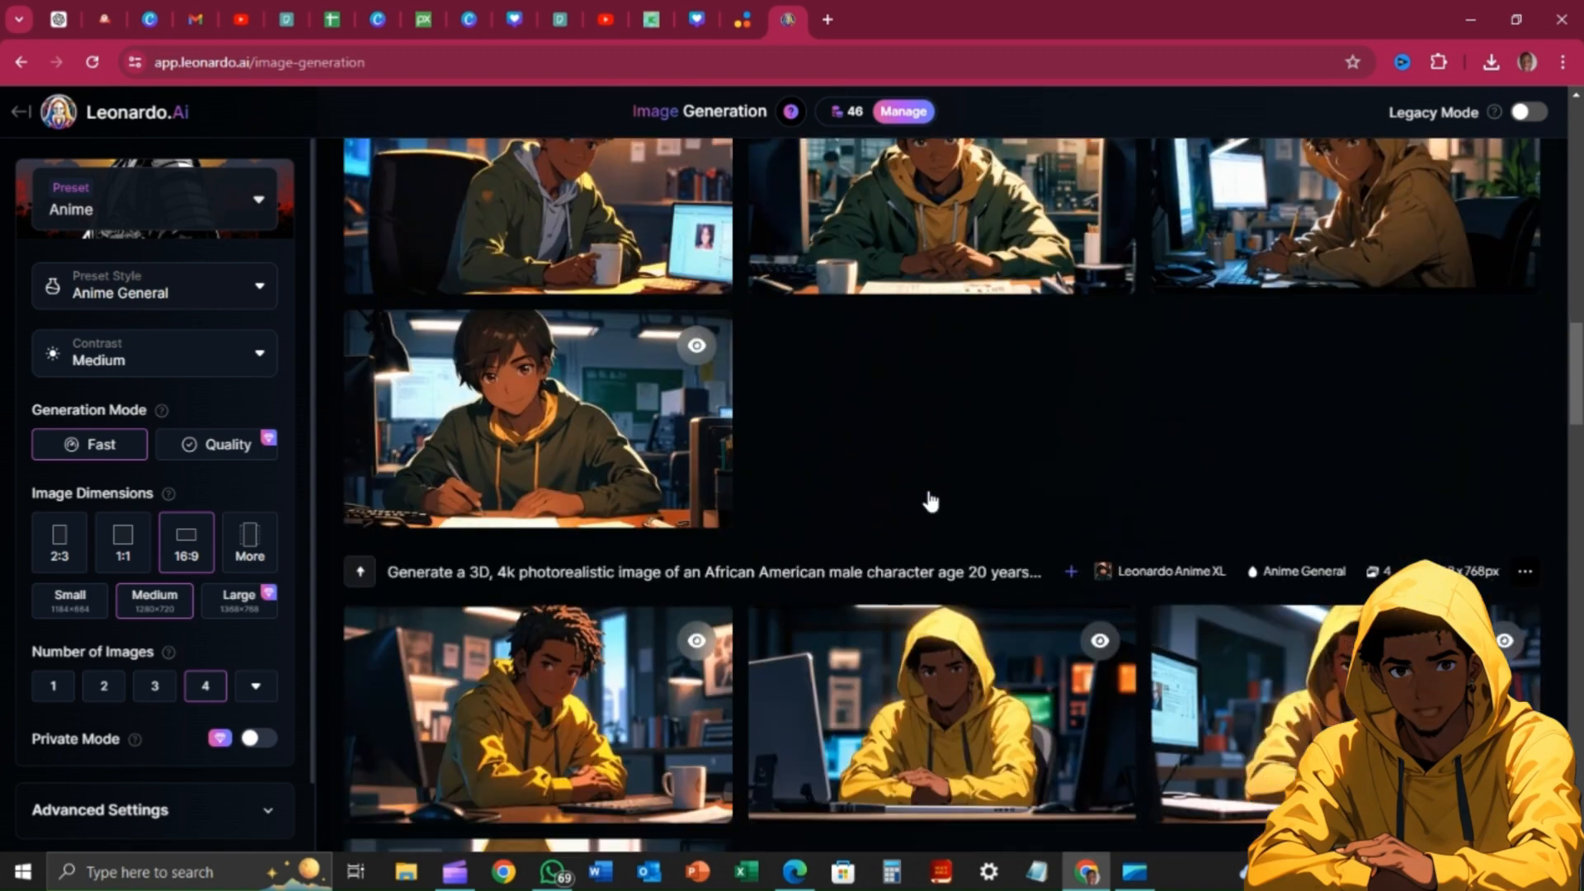
scroll(930, 498, up, 6)
scroll(930, 500, up, 5)
scroll(930, 500, down, 5)
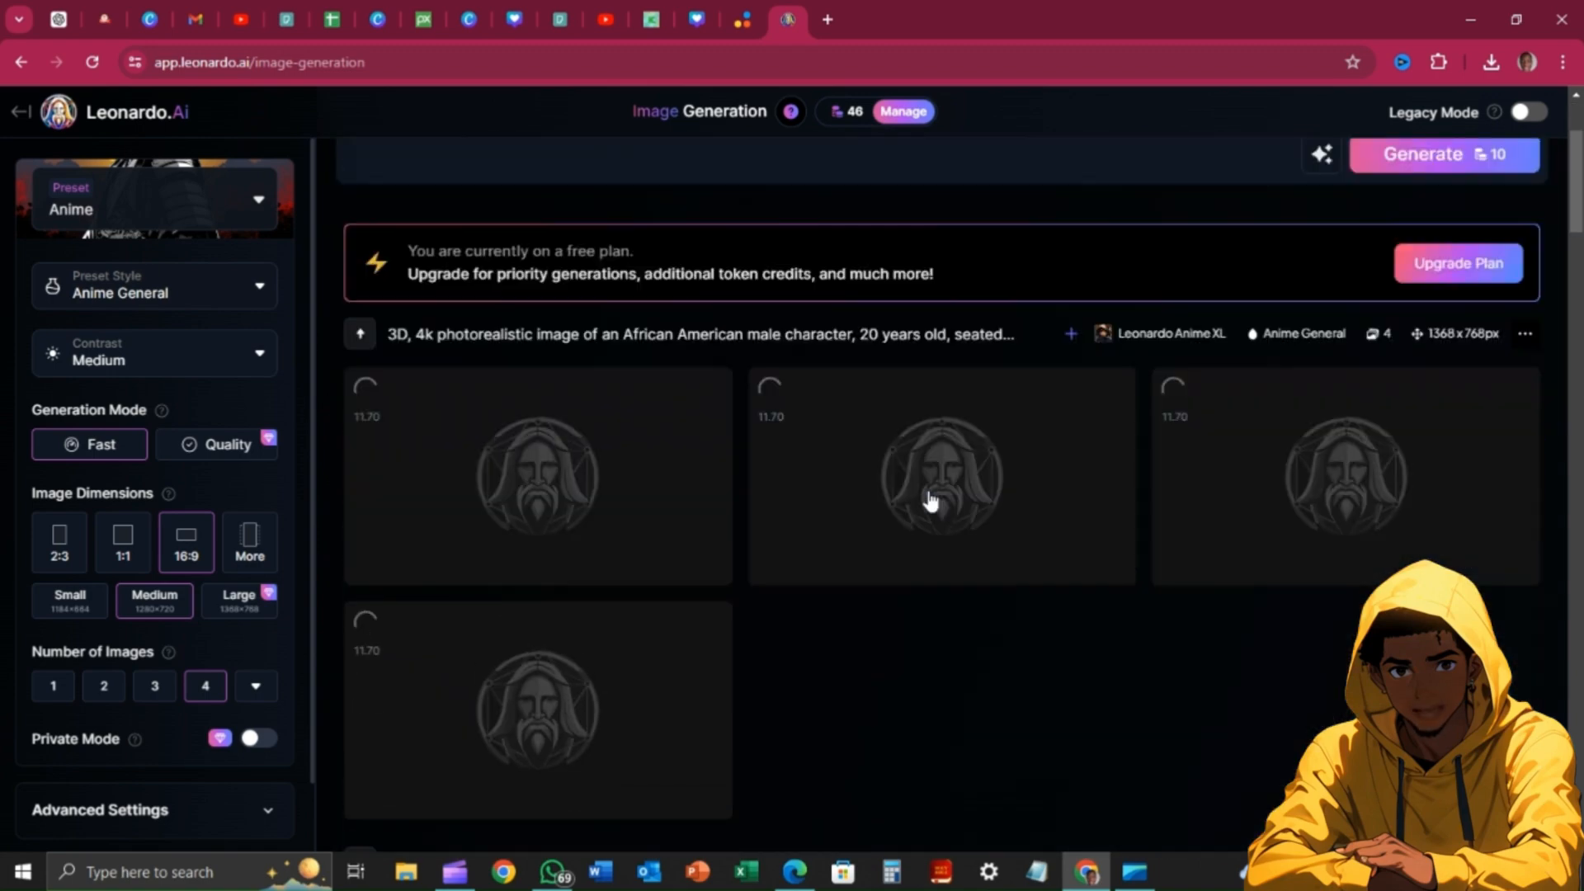
scroll(929, 501, down, 10)
Examine the four newly generated yellow-hoodie images against the prompt's hood, laptop, coffee cup and pose details
scroll(859, 631, up, 15)
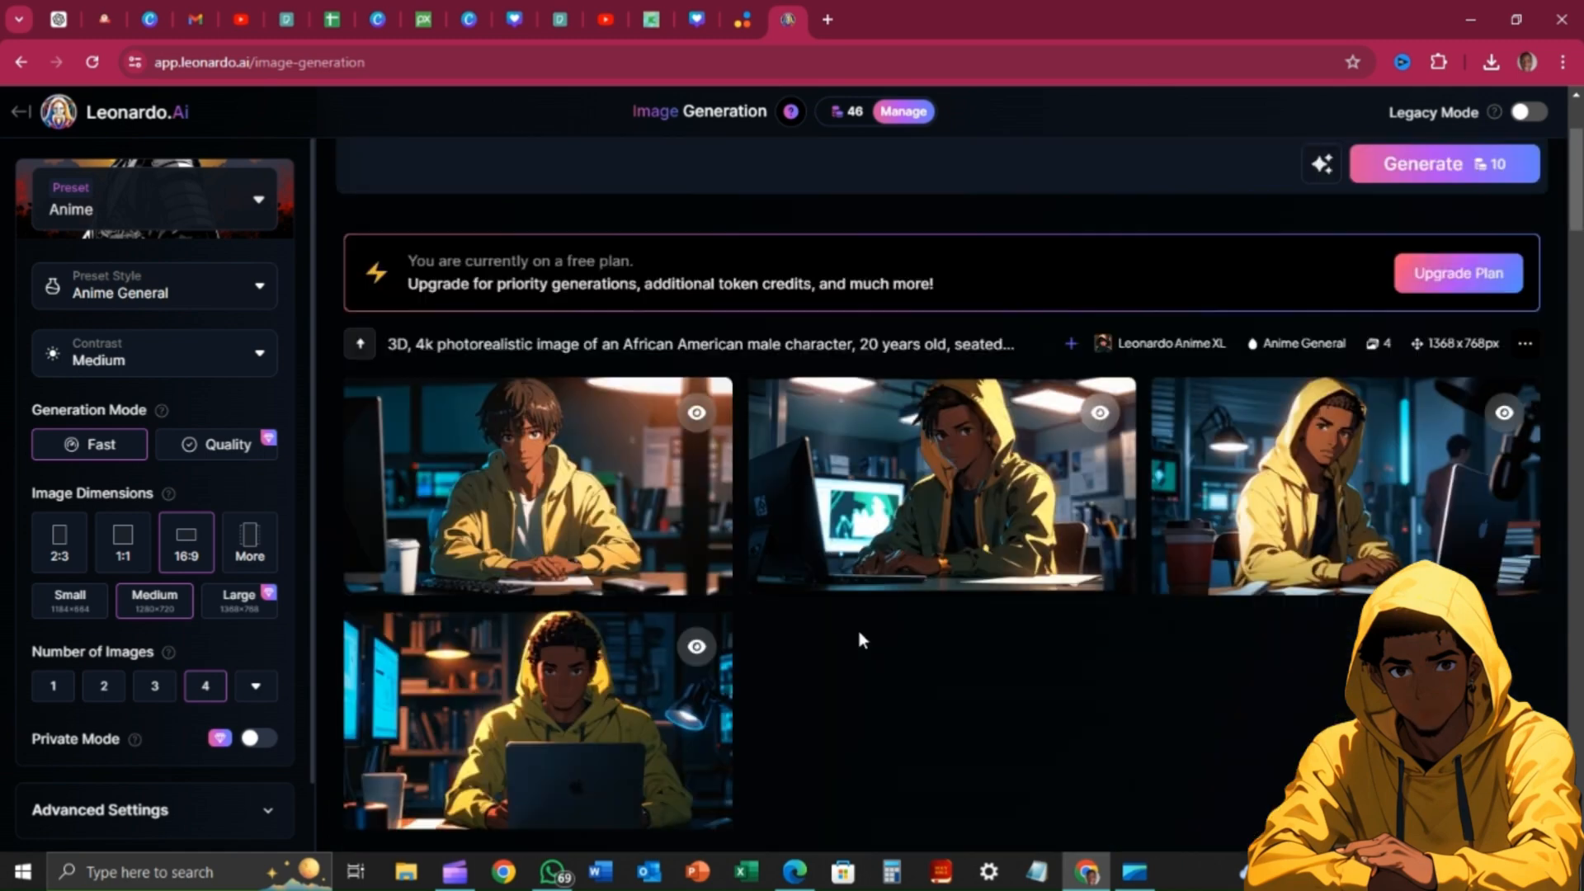
scroll(859, 640, down, 1)
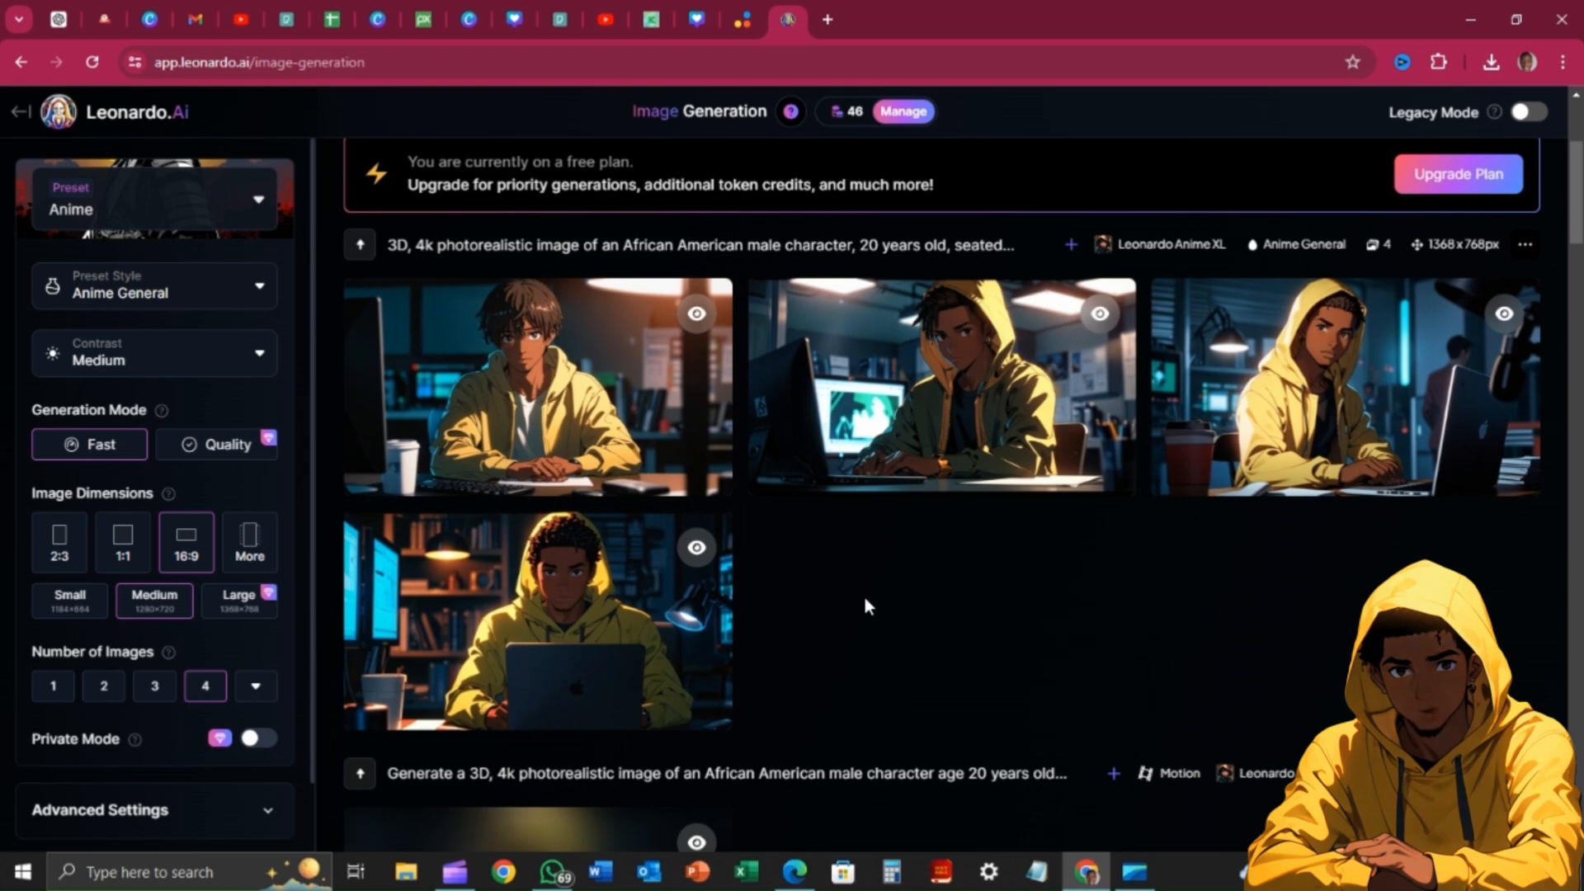
scroll(865, 606, up, 4)
scroll(922, 646, down, 4)
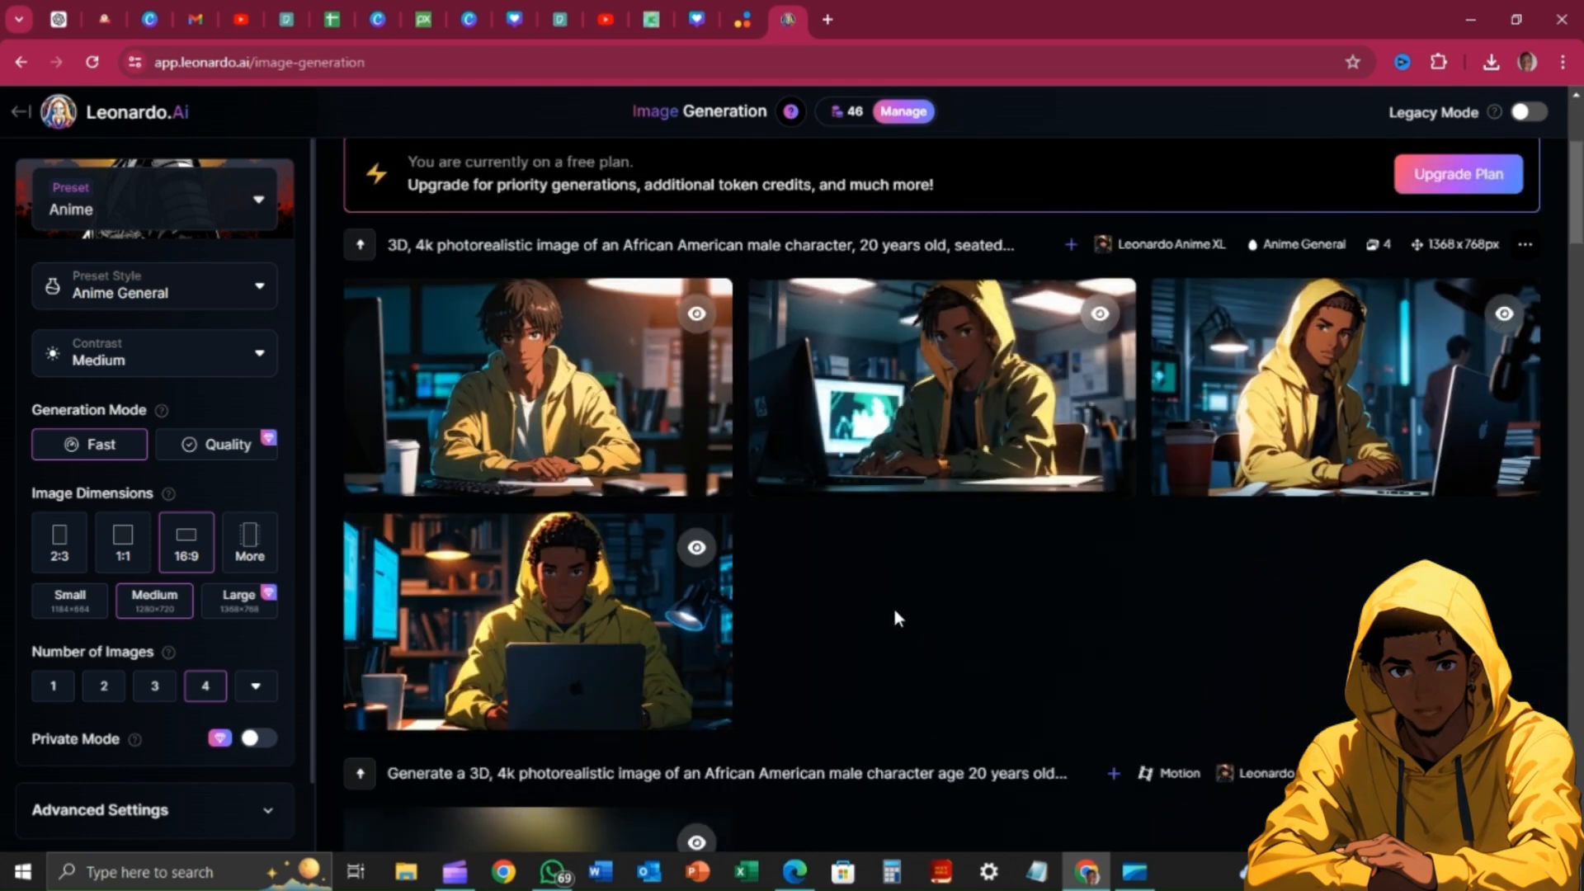
scroll(894, 607, down, 2)
scroll(998, 467, up, 4)
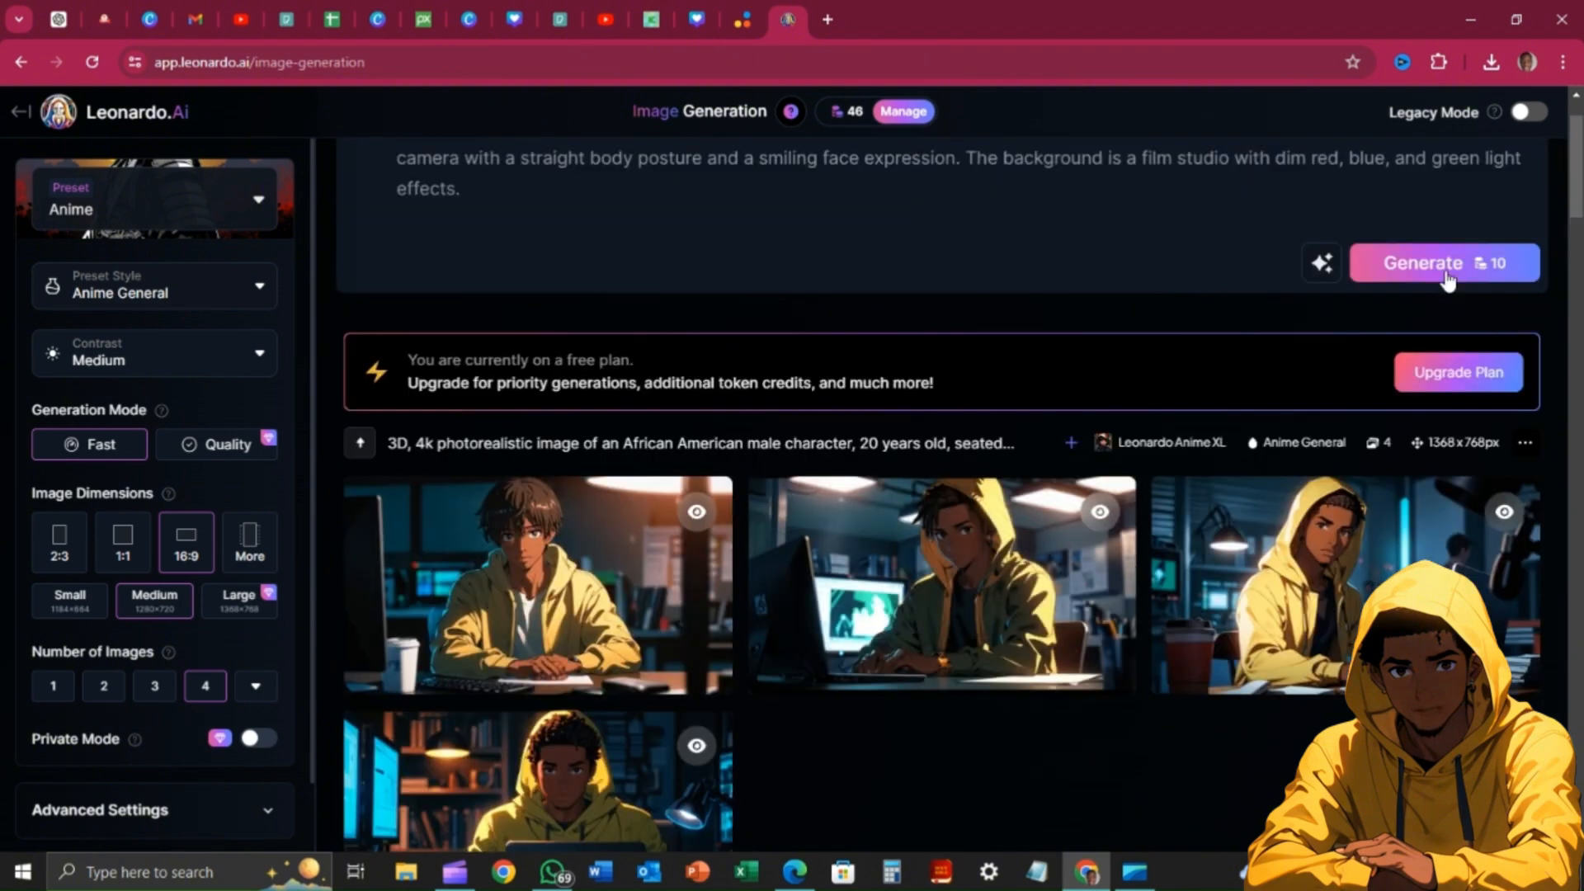
scroll(827, 723, down, 2)
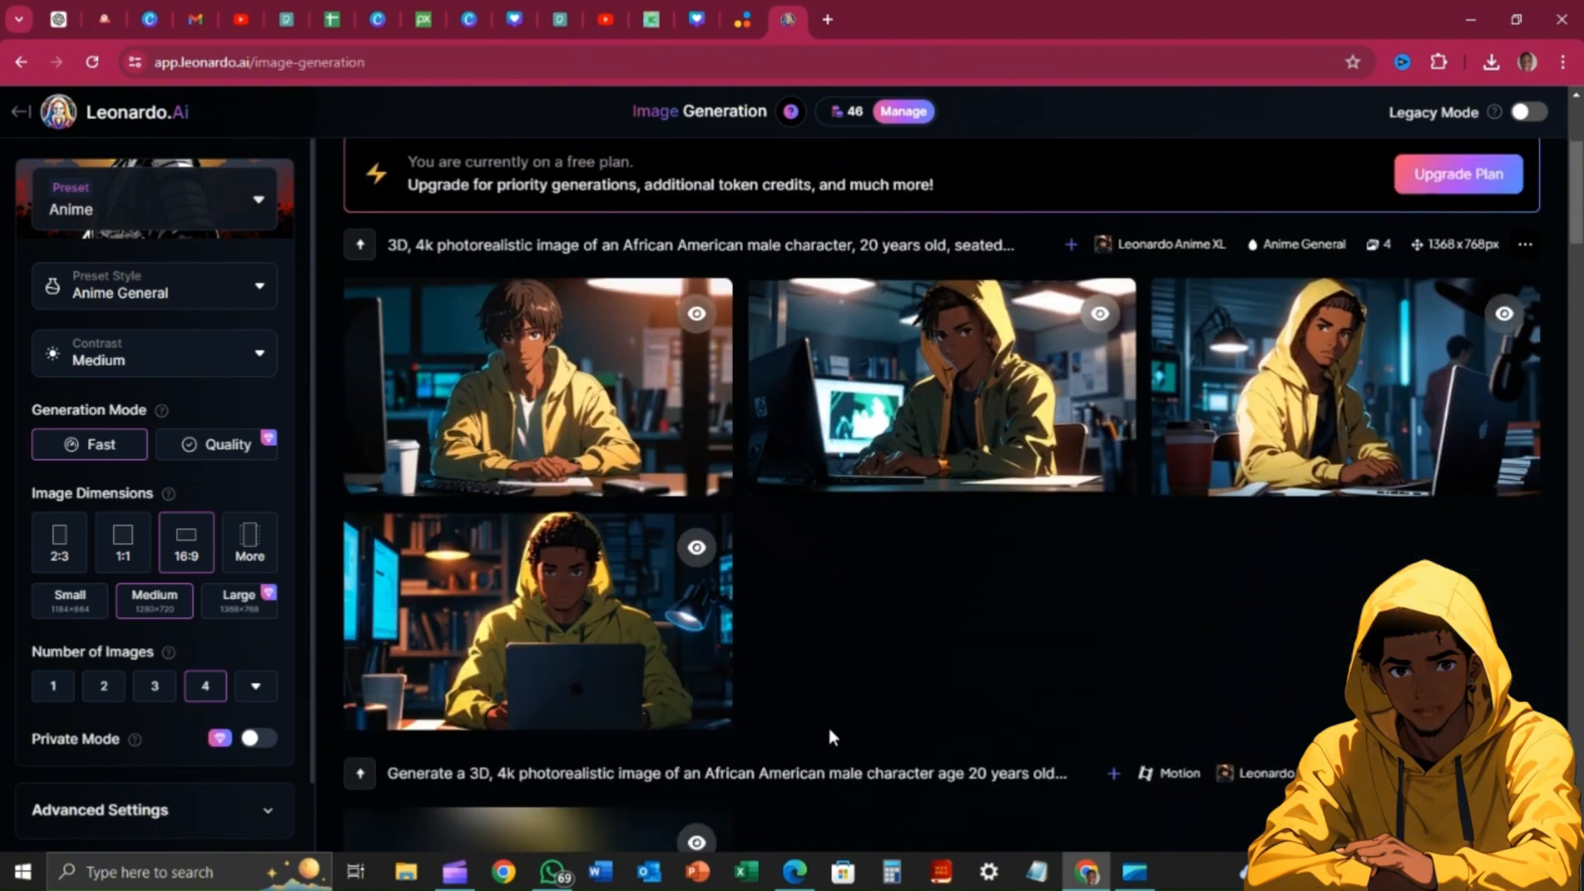
scroll(811, 711, down, 4)
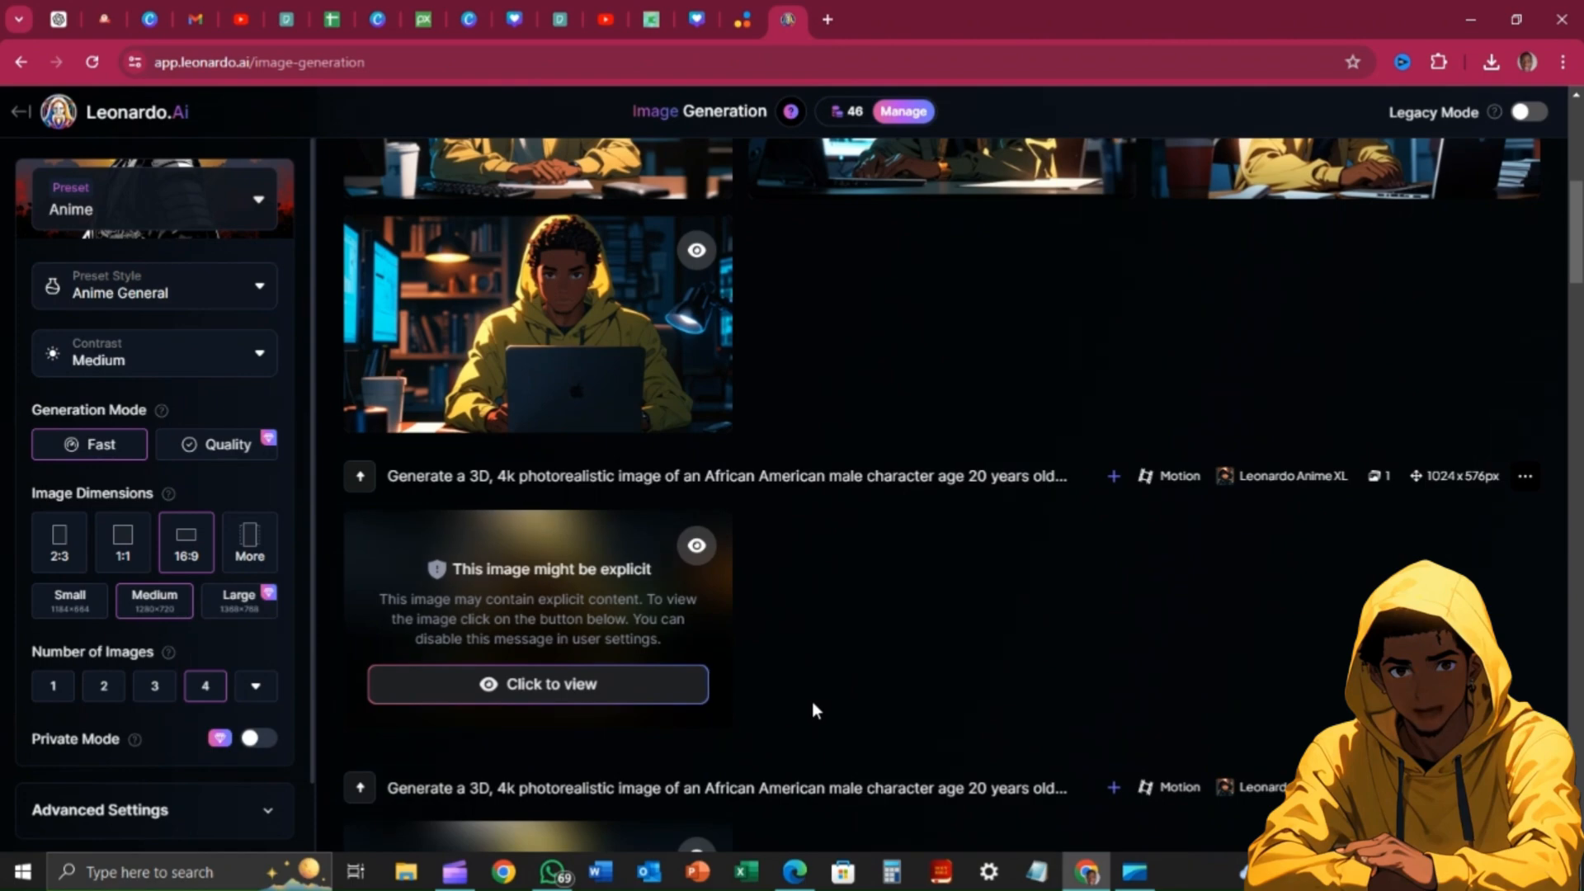
scroll(816, 711, up, 4)
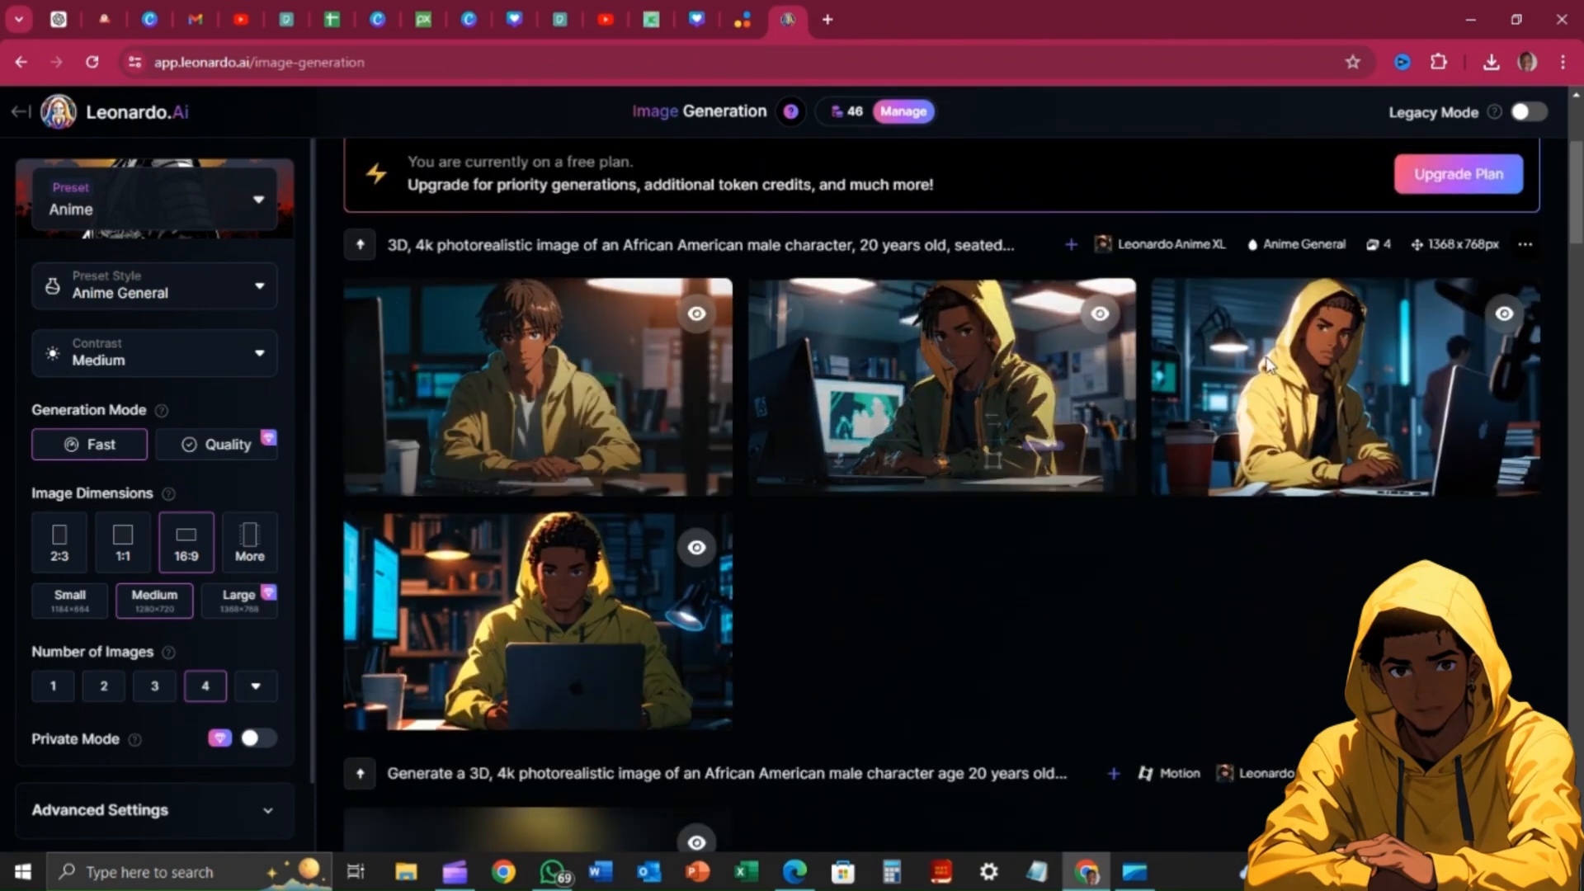
Generate a Motion video with strength 4 and Public visibility from the earlier front-facing hooded character image between two monitors, and dismiss the notice
scroll(812, 601, down, 4)
scroll(812, 592, down, 15)
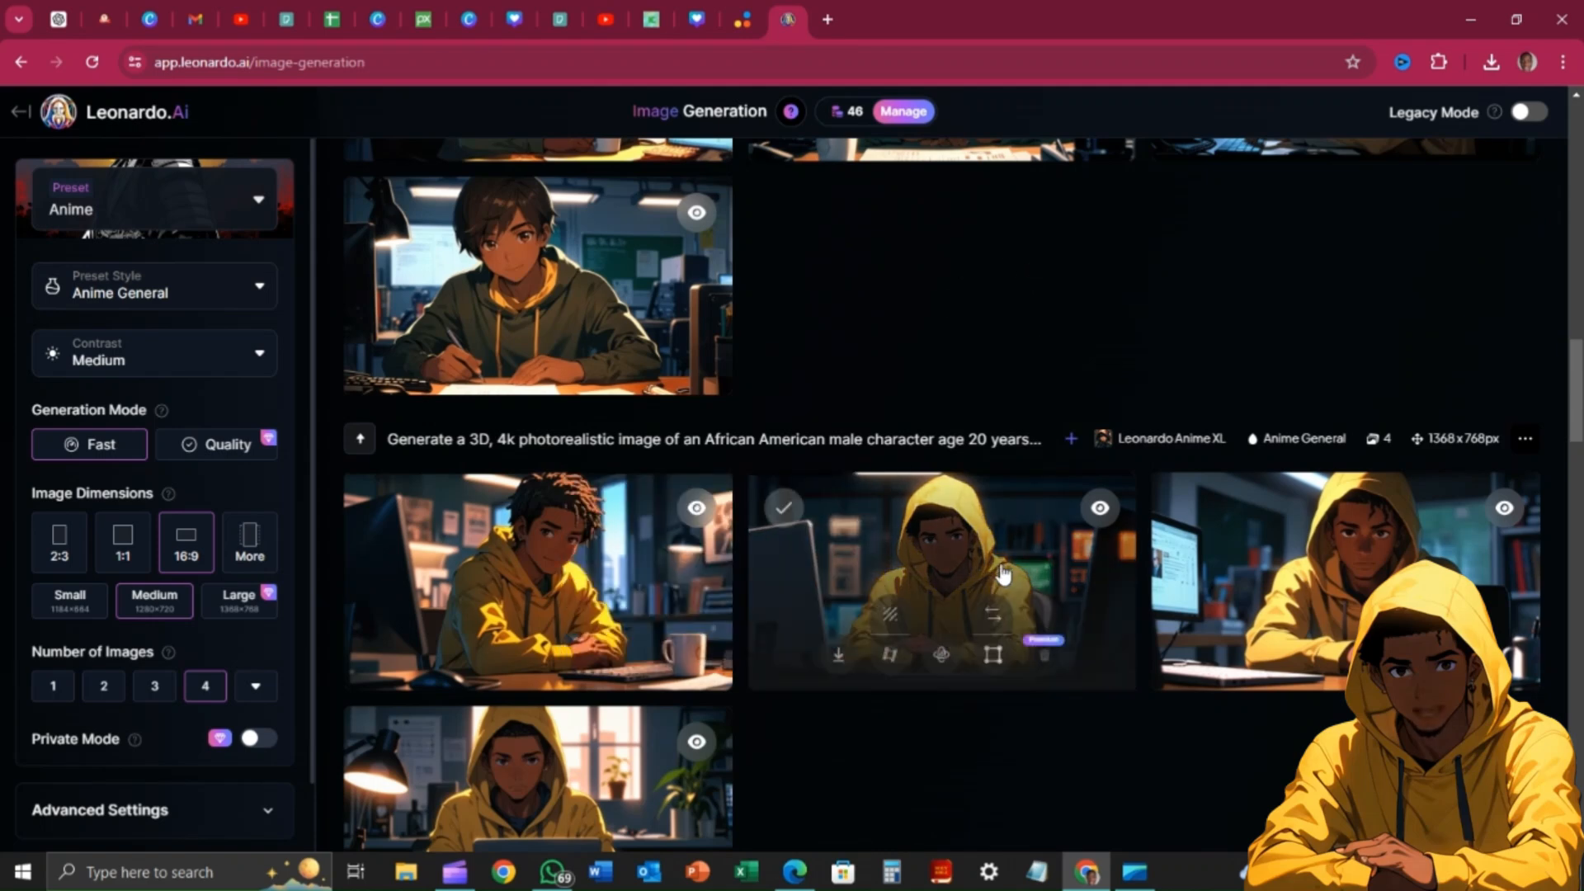
scroll(866, 528, down, 3)
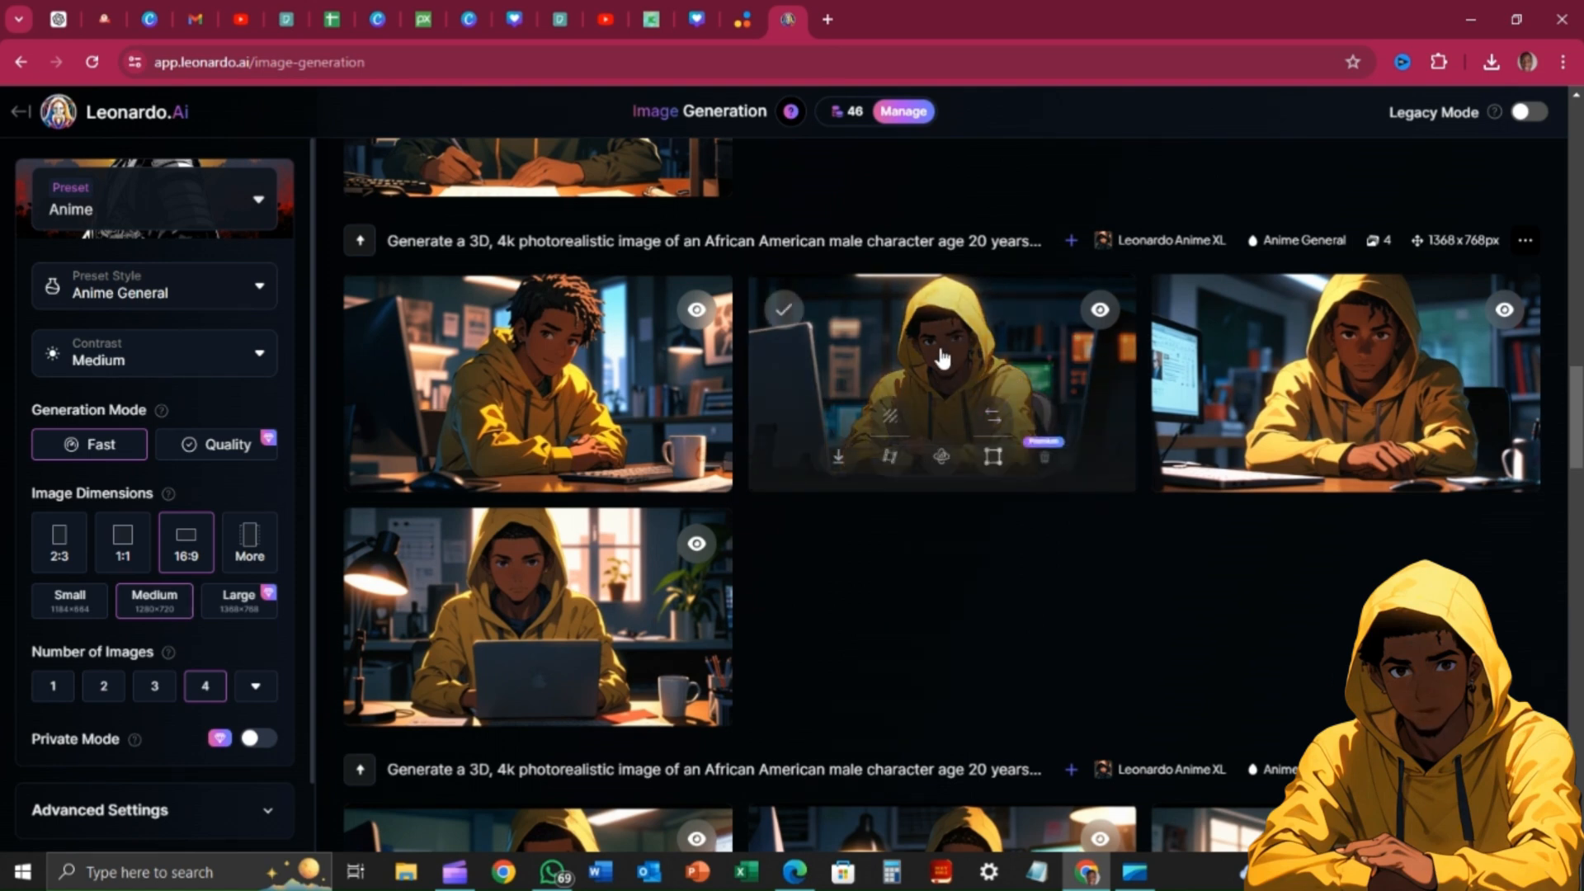
click(893, 458)
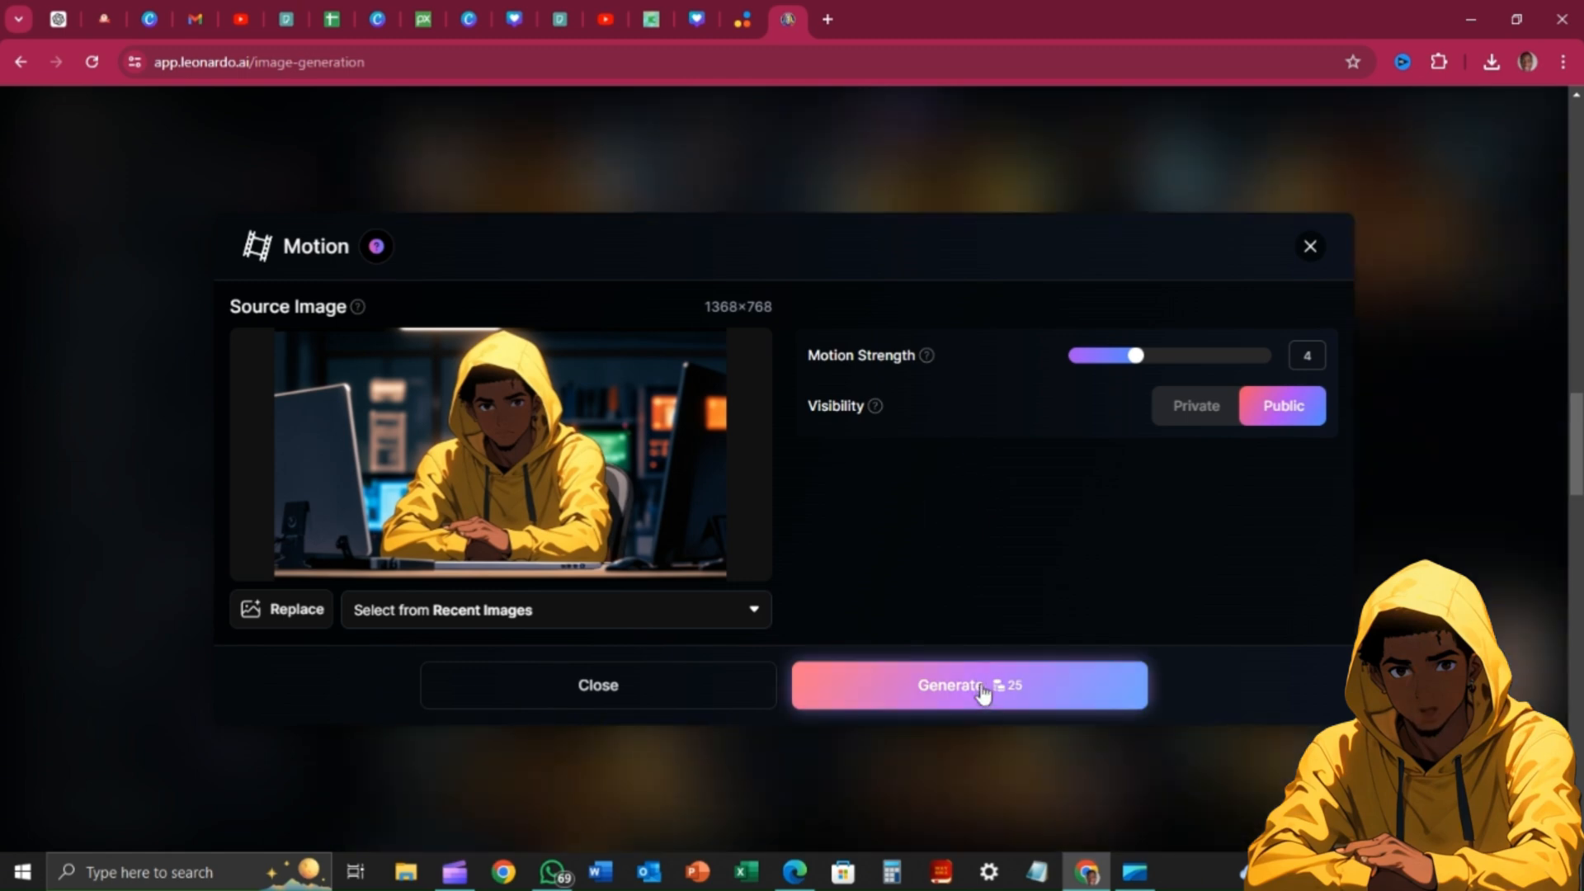
click(982, 688)
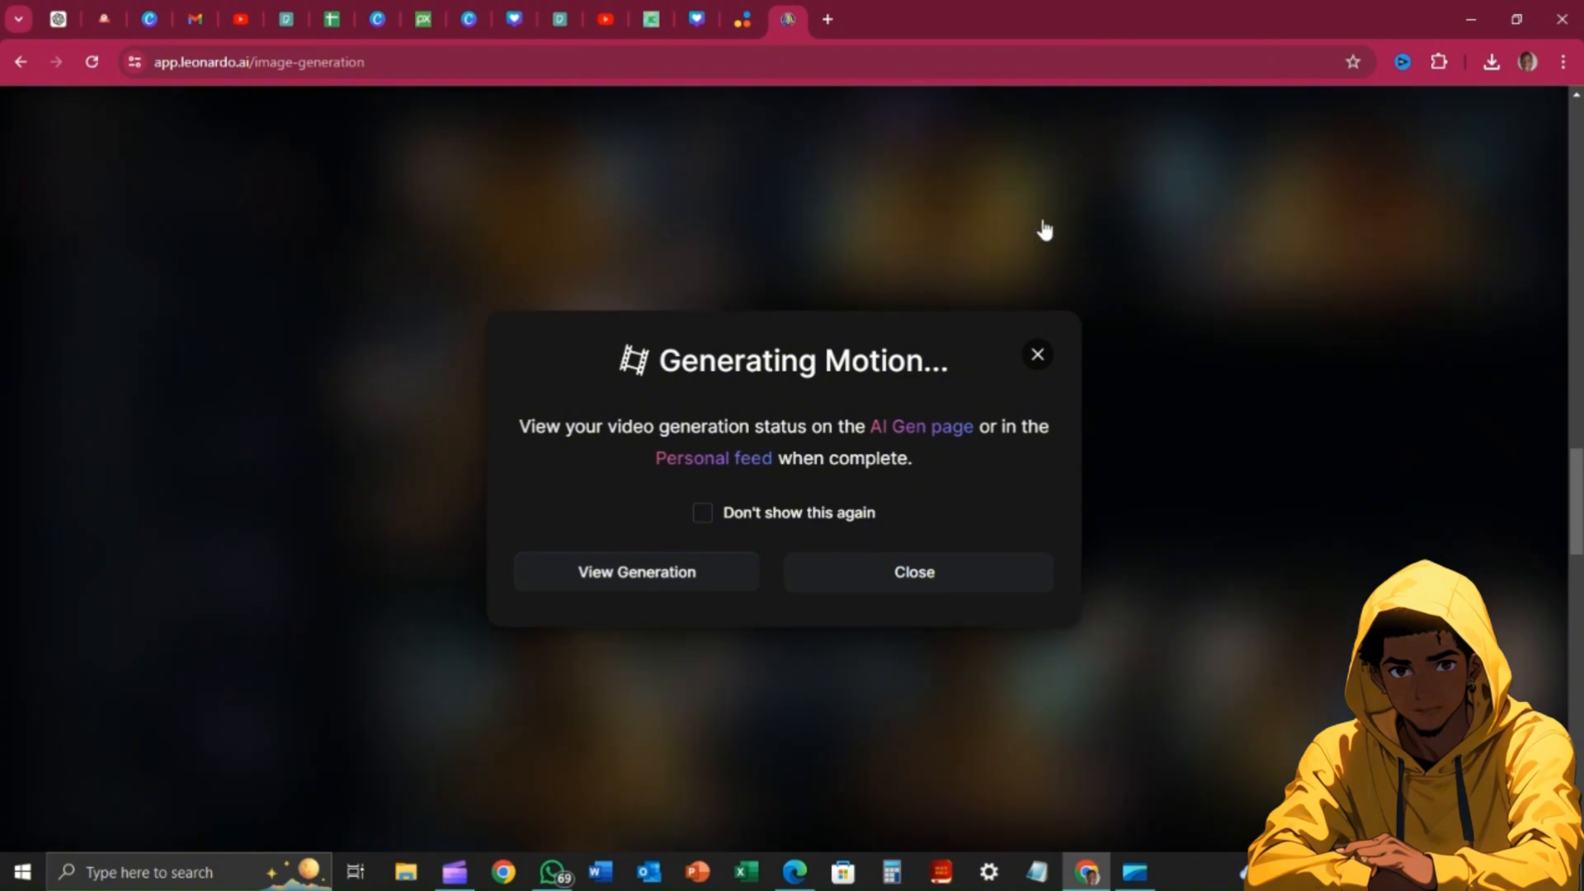
click(1023, 201)
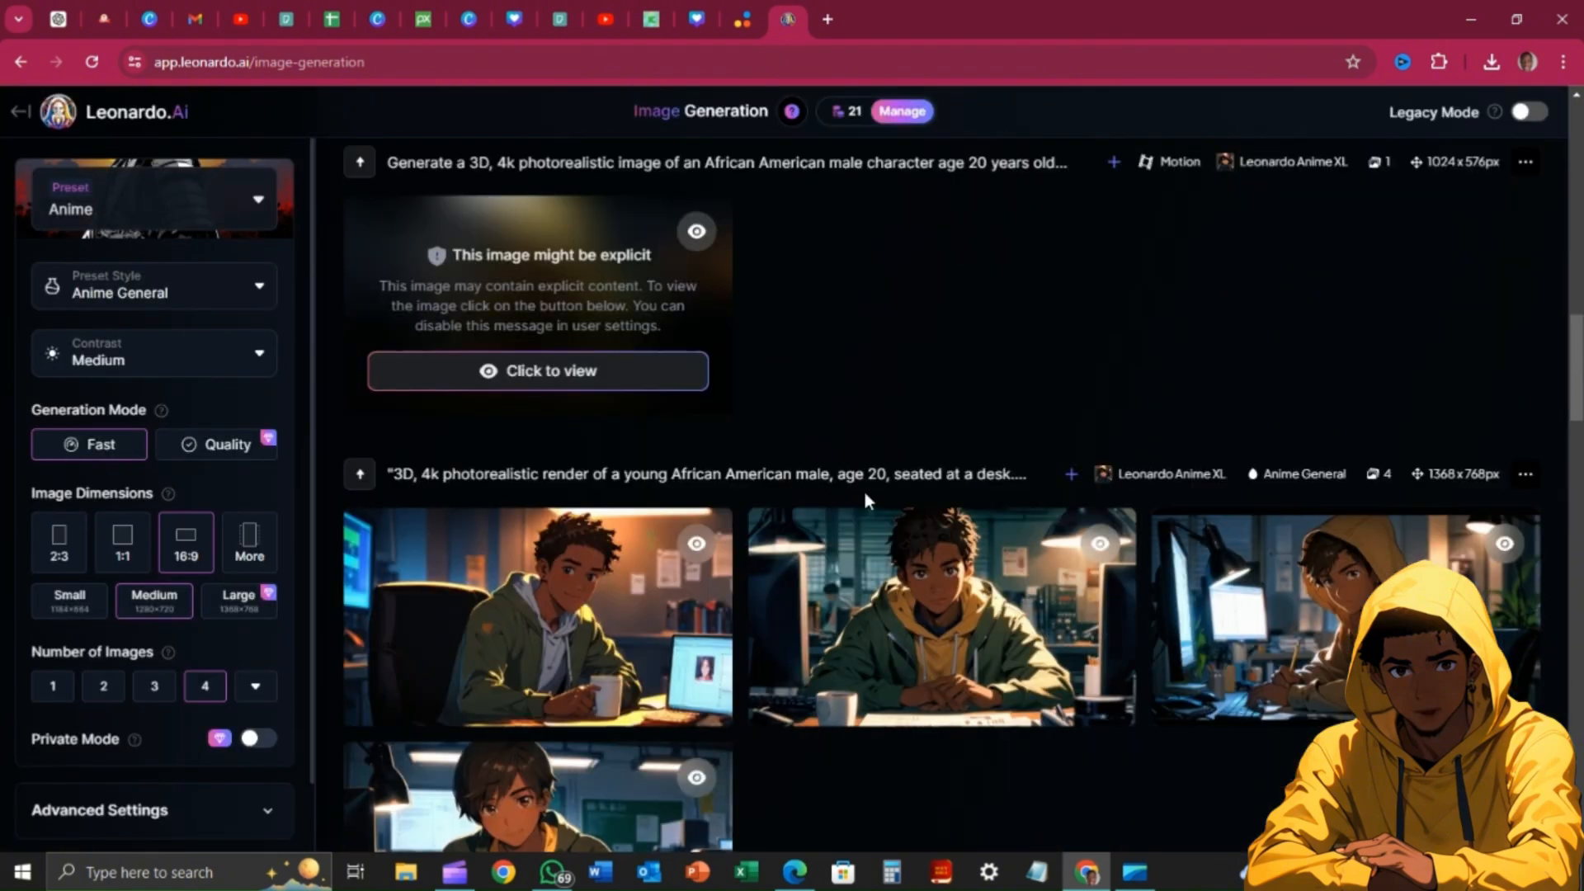
Check the new motion generation's progress and examine the earlier finished motion clip of the yellow-hoodie character in the feed
scroll(867, 503, up, 2)
scroll(867, 503, down, 2)
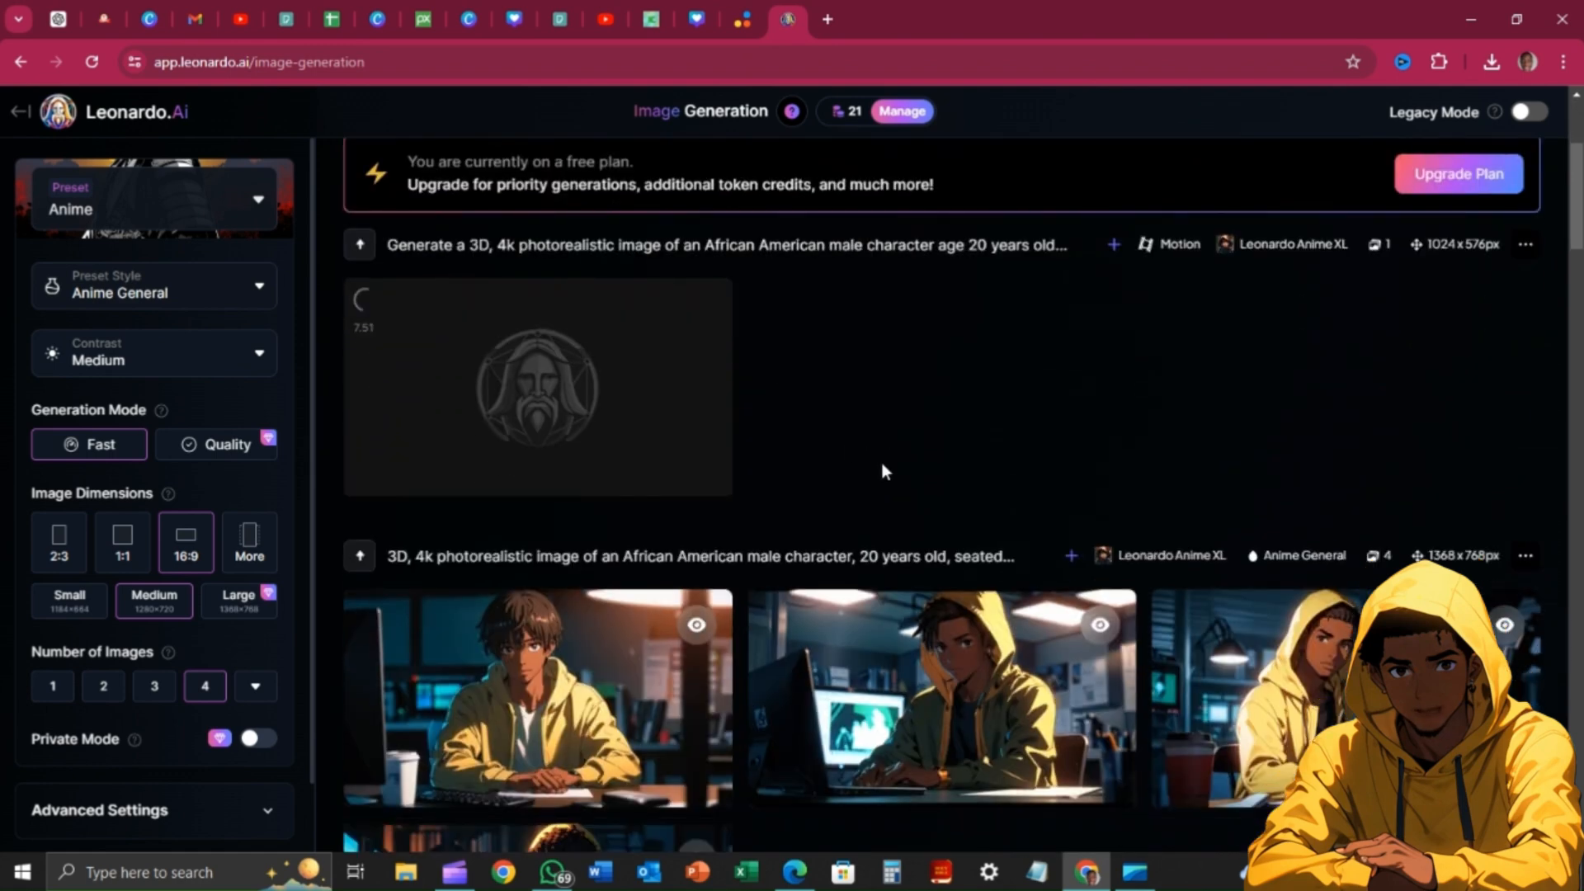
scroll(881, 462, down, 8)
scroll(879, 463, down, 2)
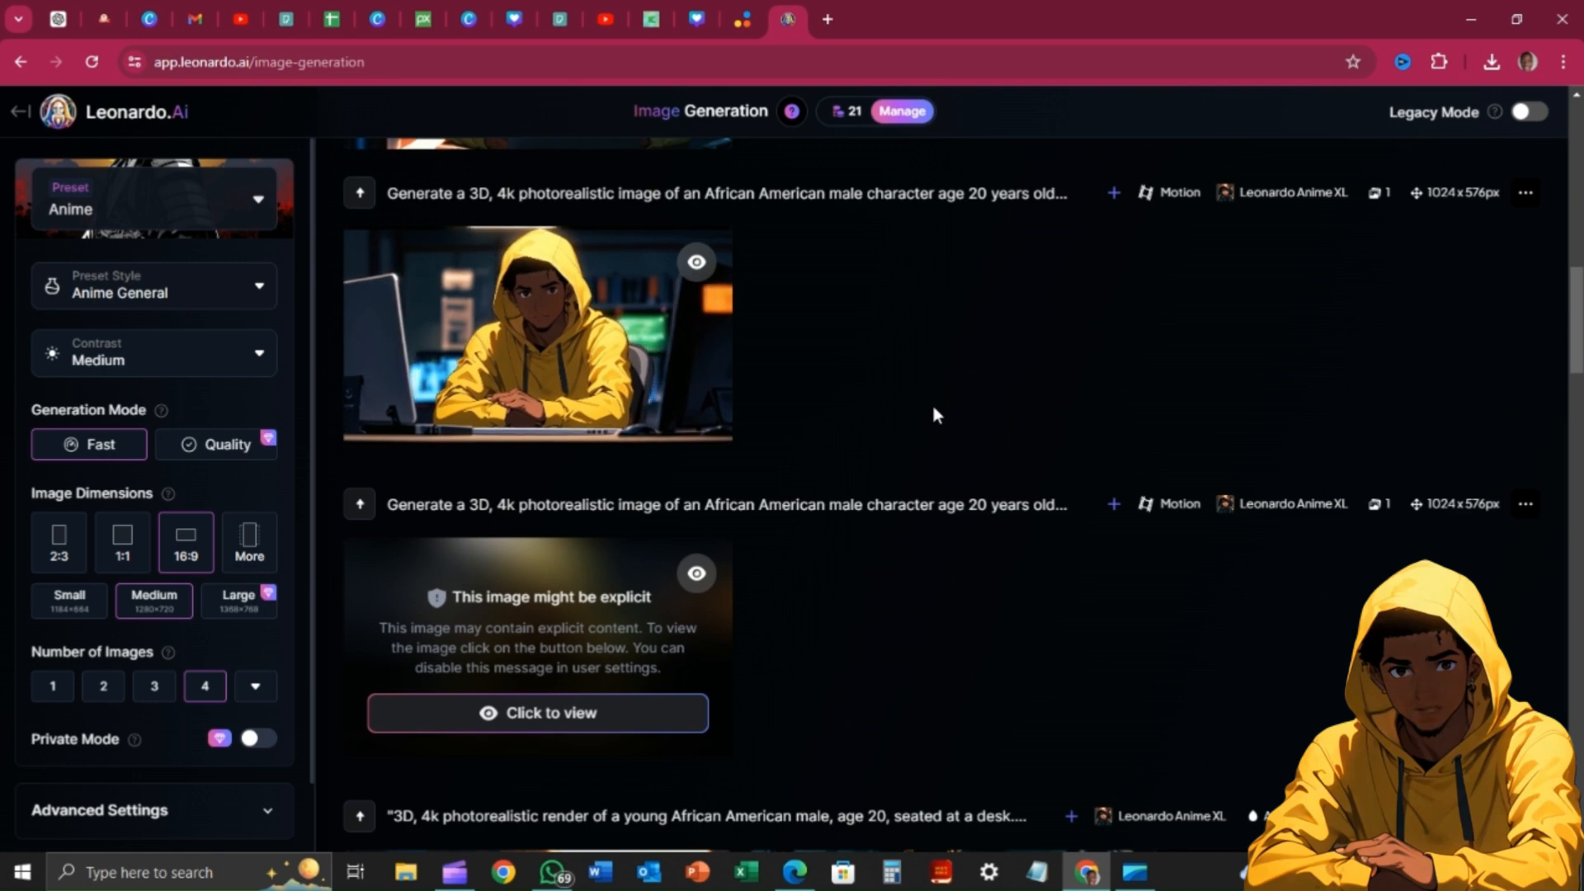
scroll(934, 409, up, 1)
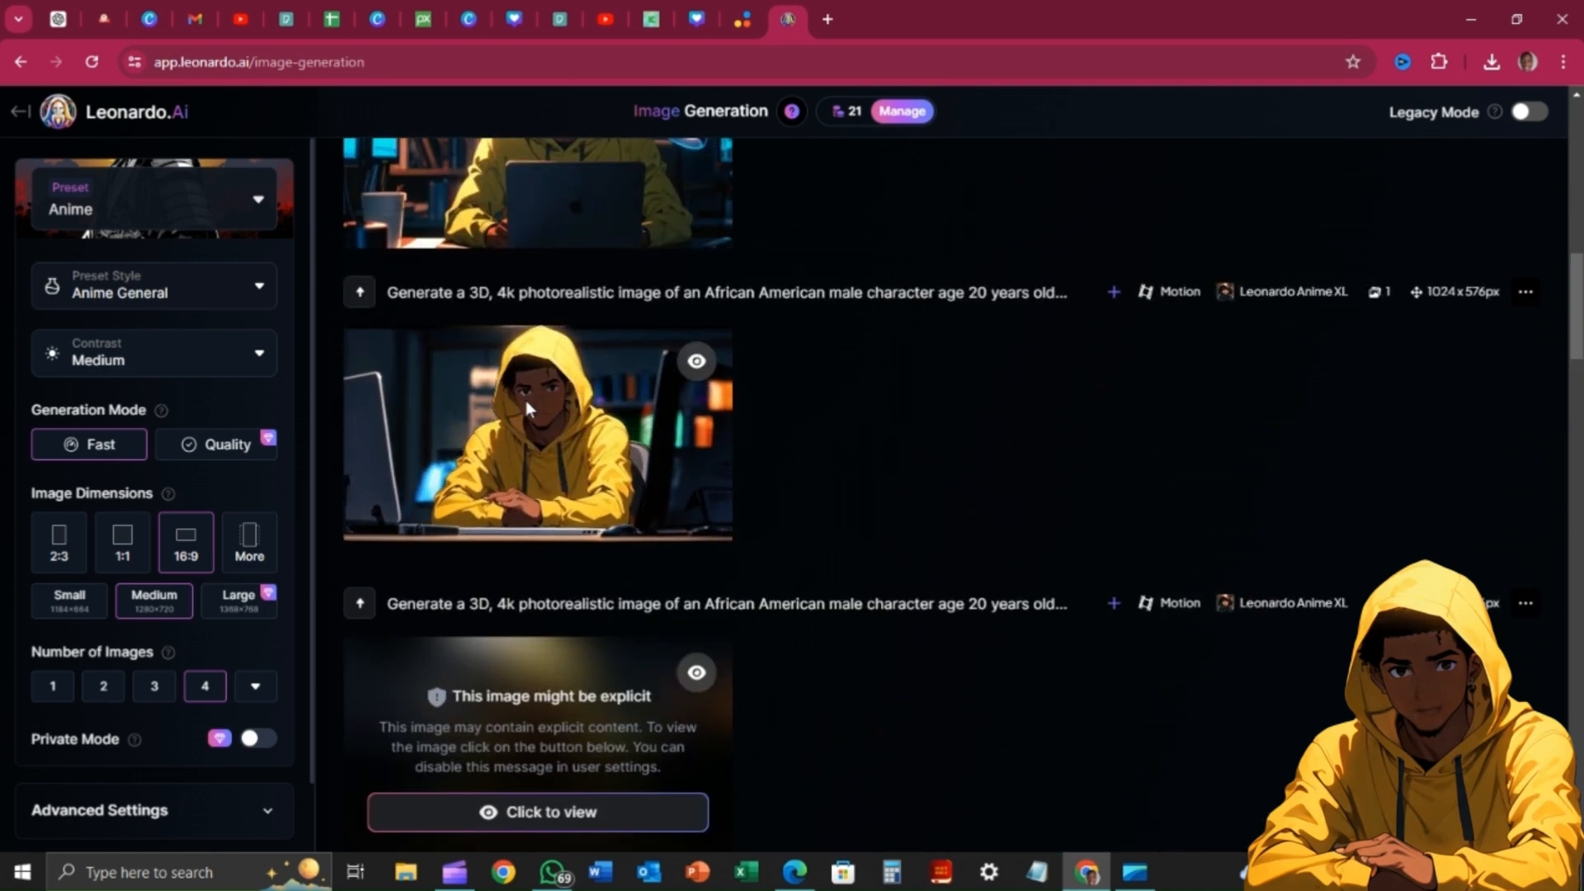
scroll(850, 457, up, 6)
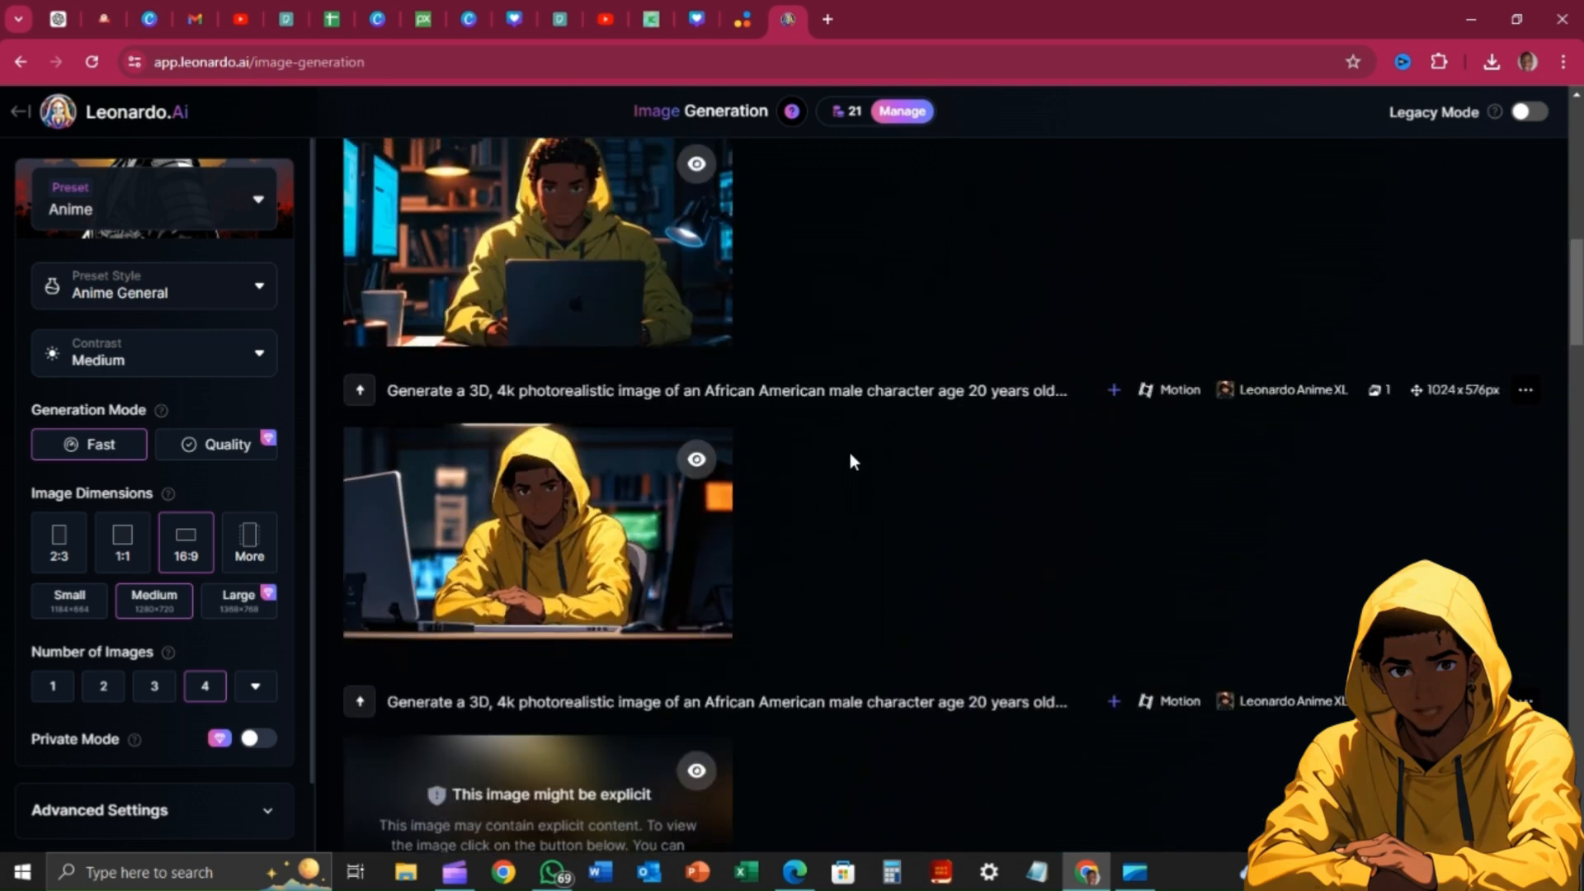
scroll(850, 453, up, 5)
Download the finished motion clip of the front-facing yellow-hoodie character as an MP4 and check the feed again
scroll(848, 450, down, 8)
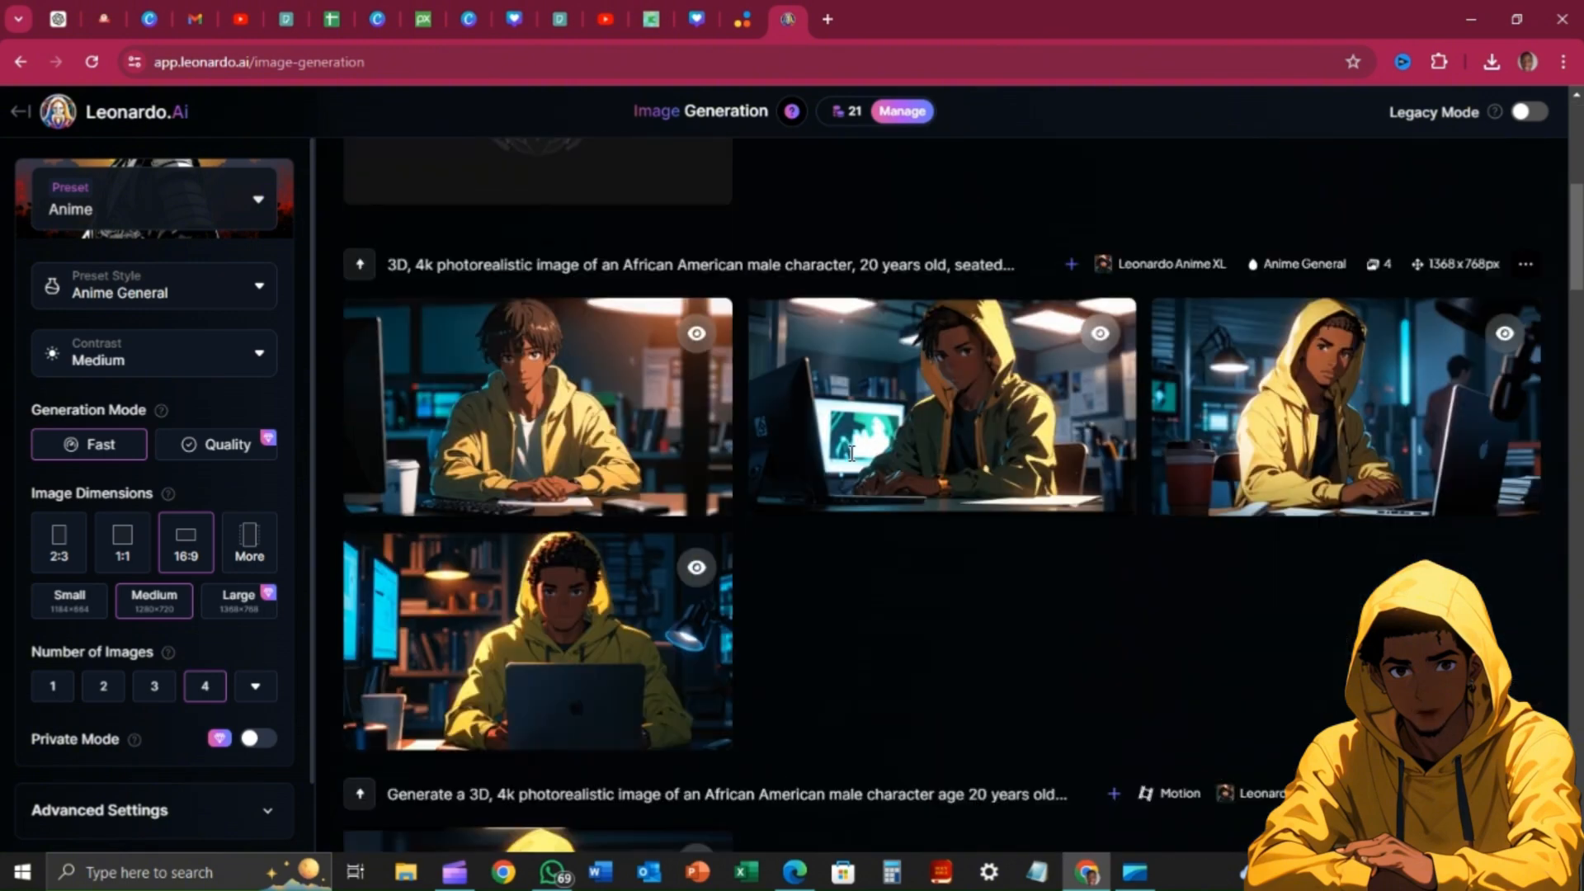
scroll(849, 452, down, 3)
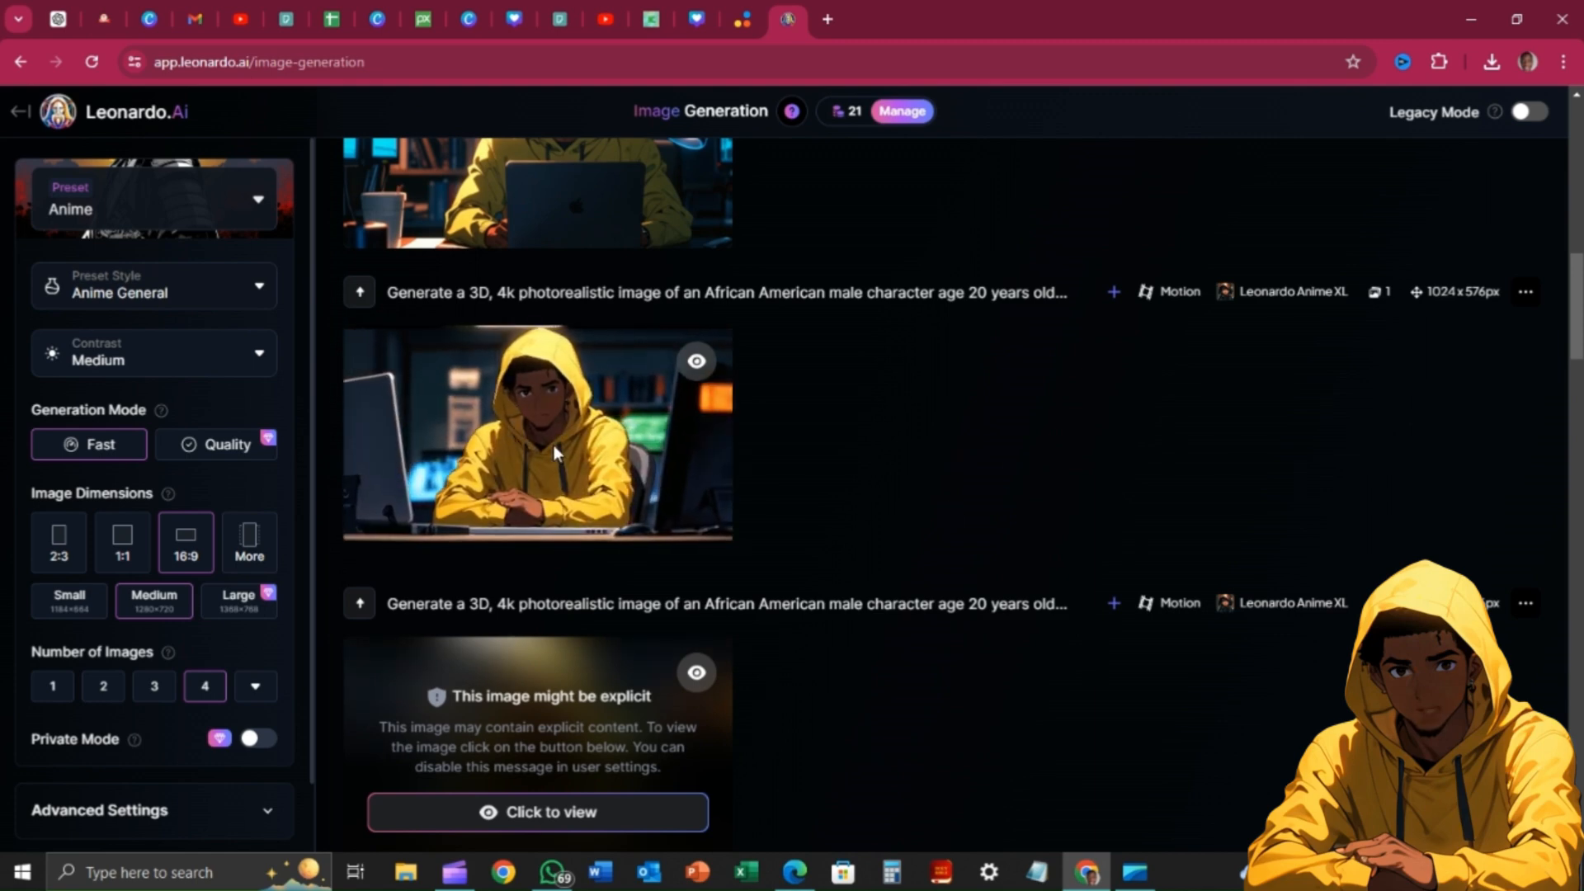
mouse_move(507, 514)
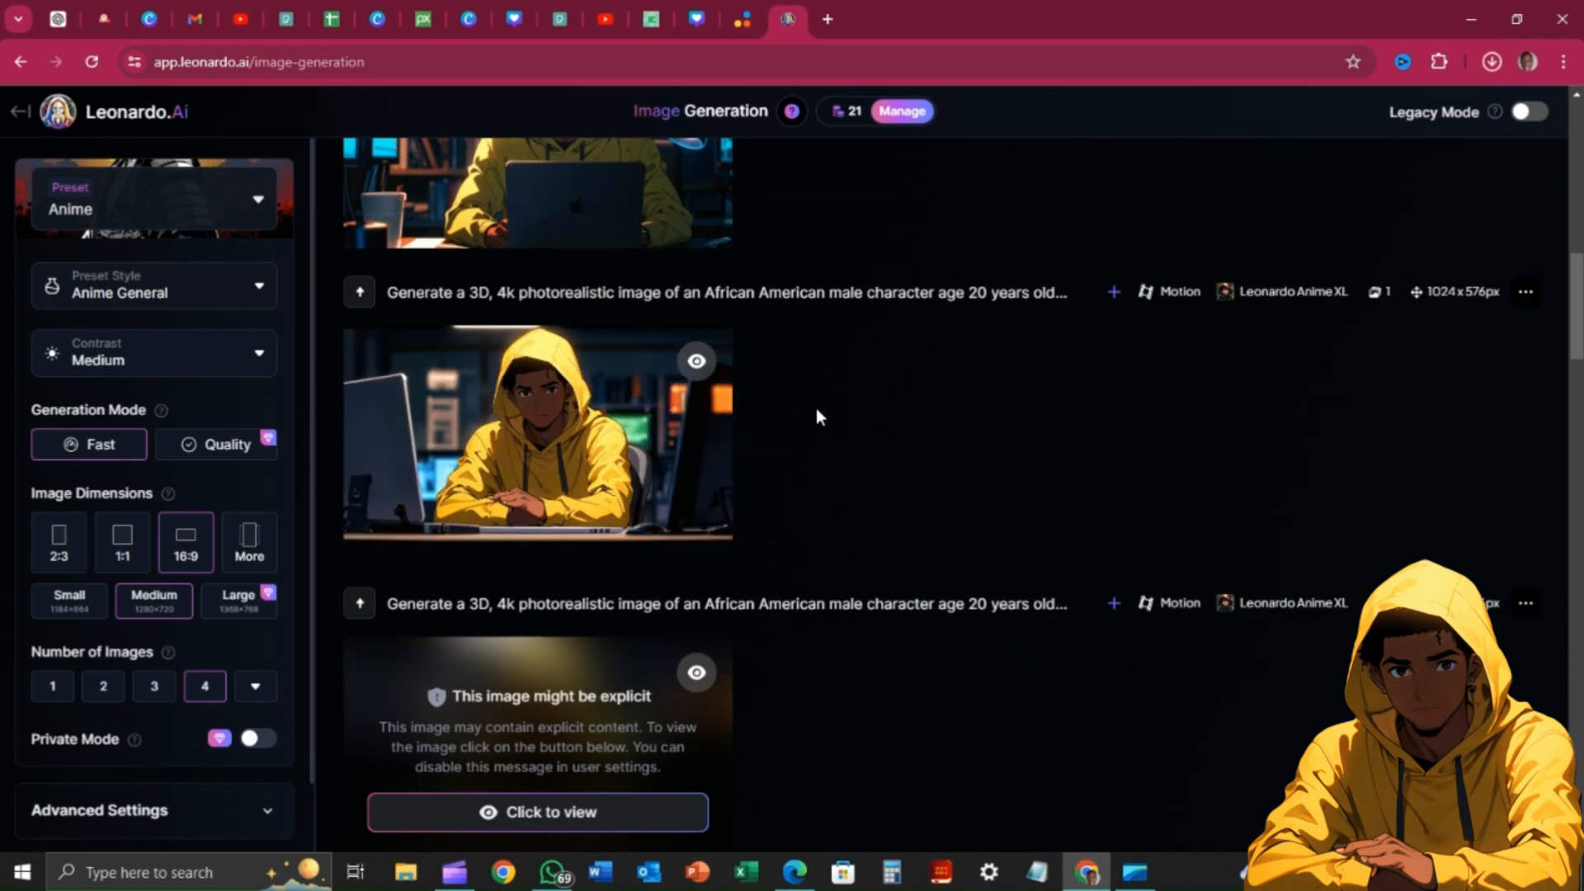
scroll(808, 414, up, 5)
scroll(809, 418, up, 8)
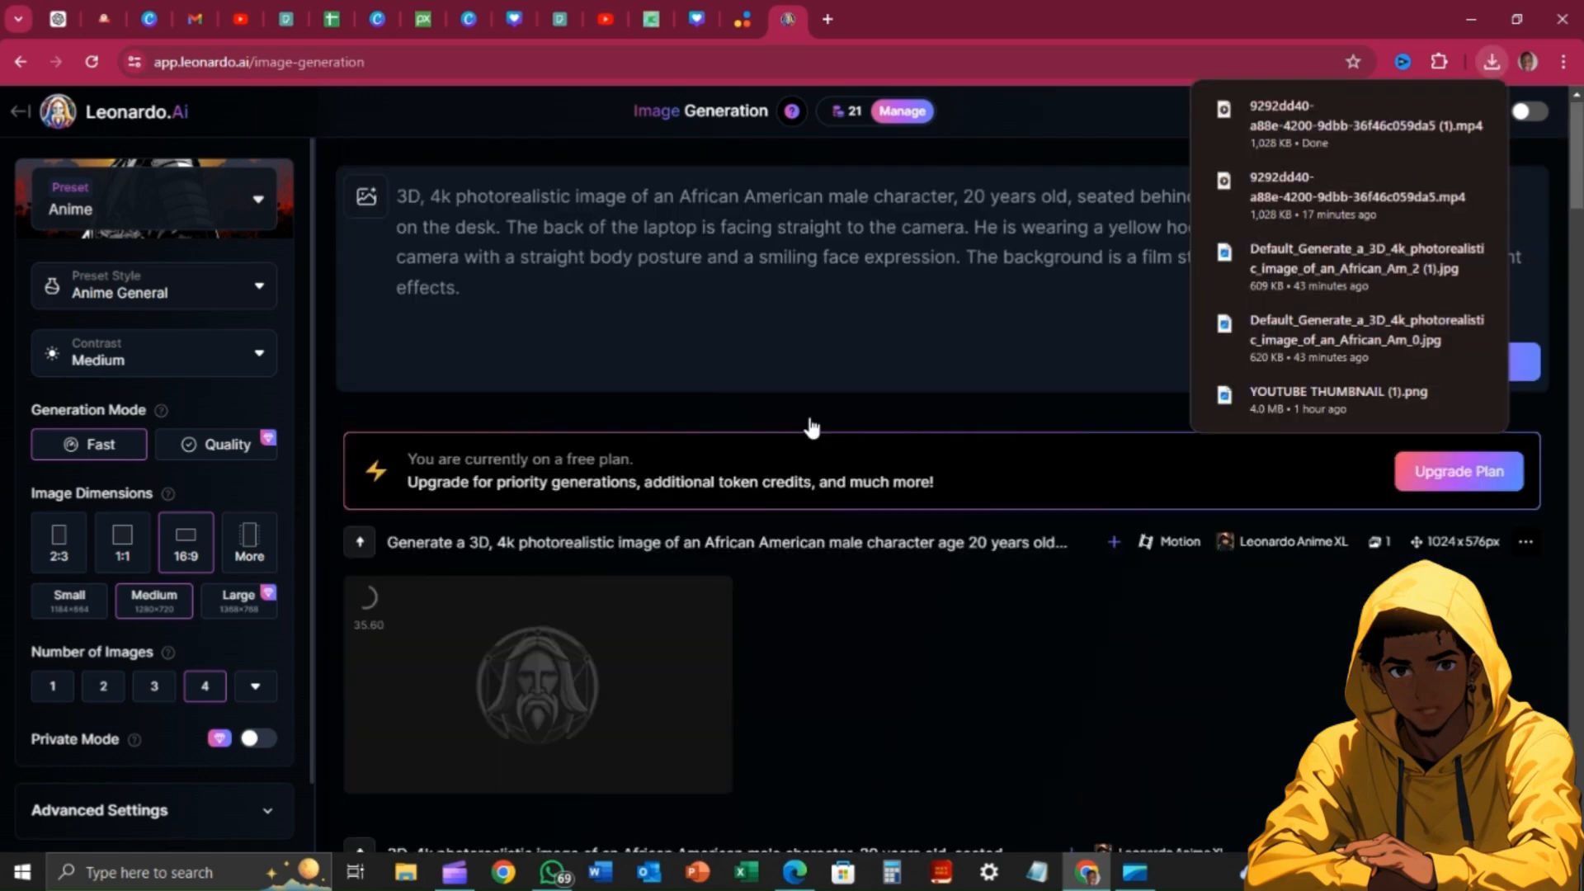
scroll(809, 424, down, 15)
scroll(811, 430, down, 1)
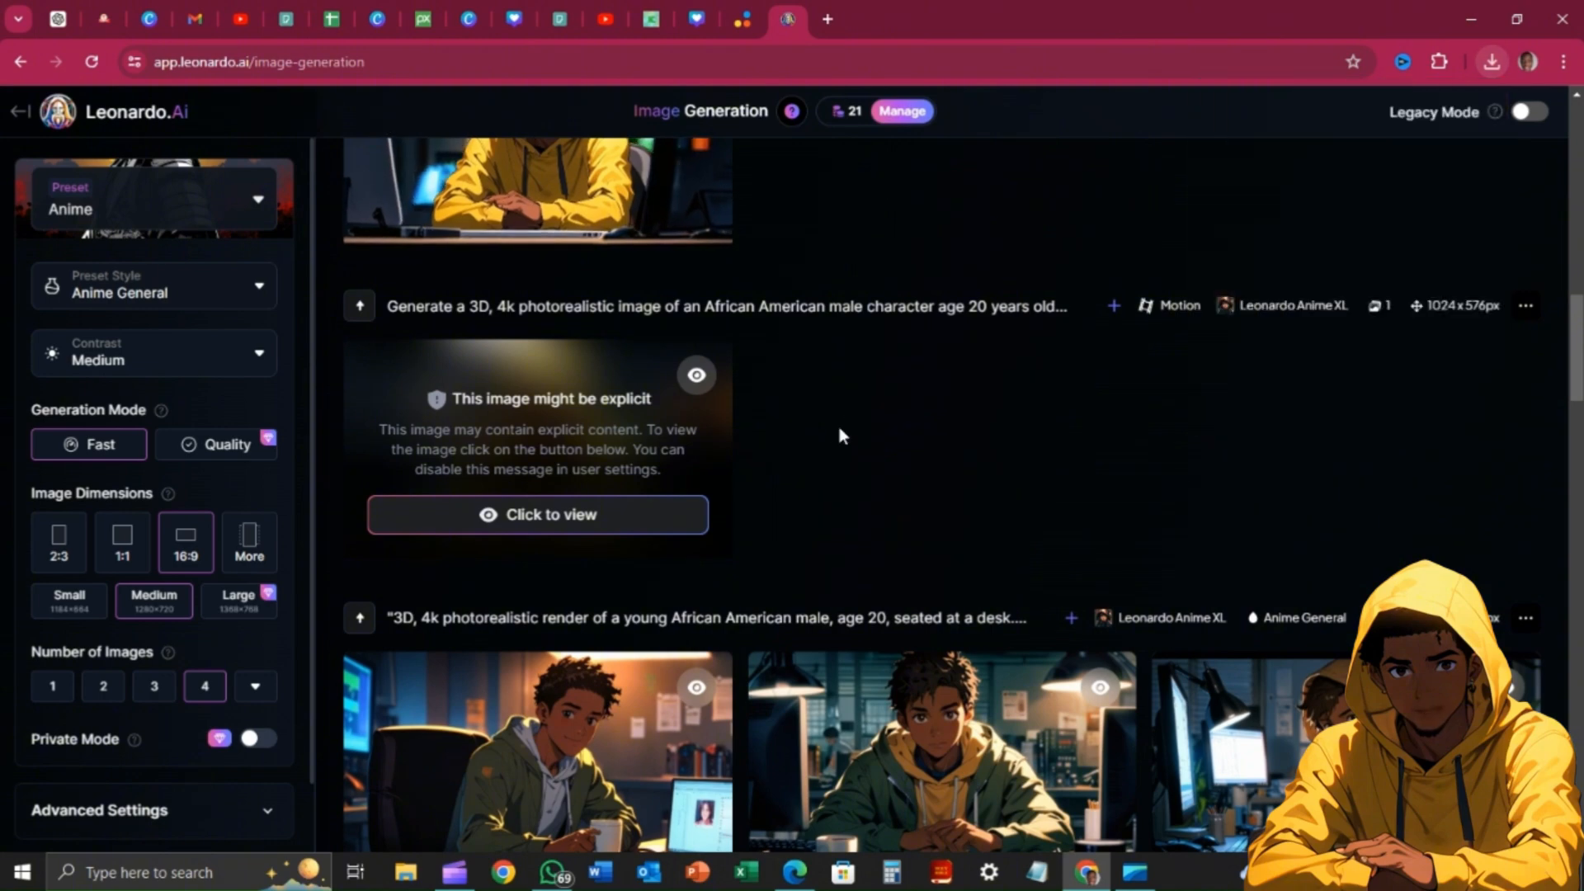
Switch to Canva, create a blank YouTube Video design and browse its video templates
click(467, 21)
scroll(703, 331, up, 5)
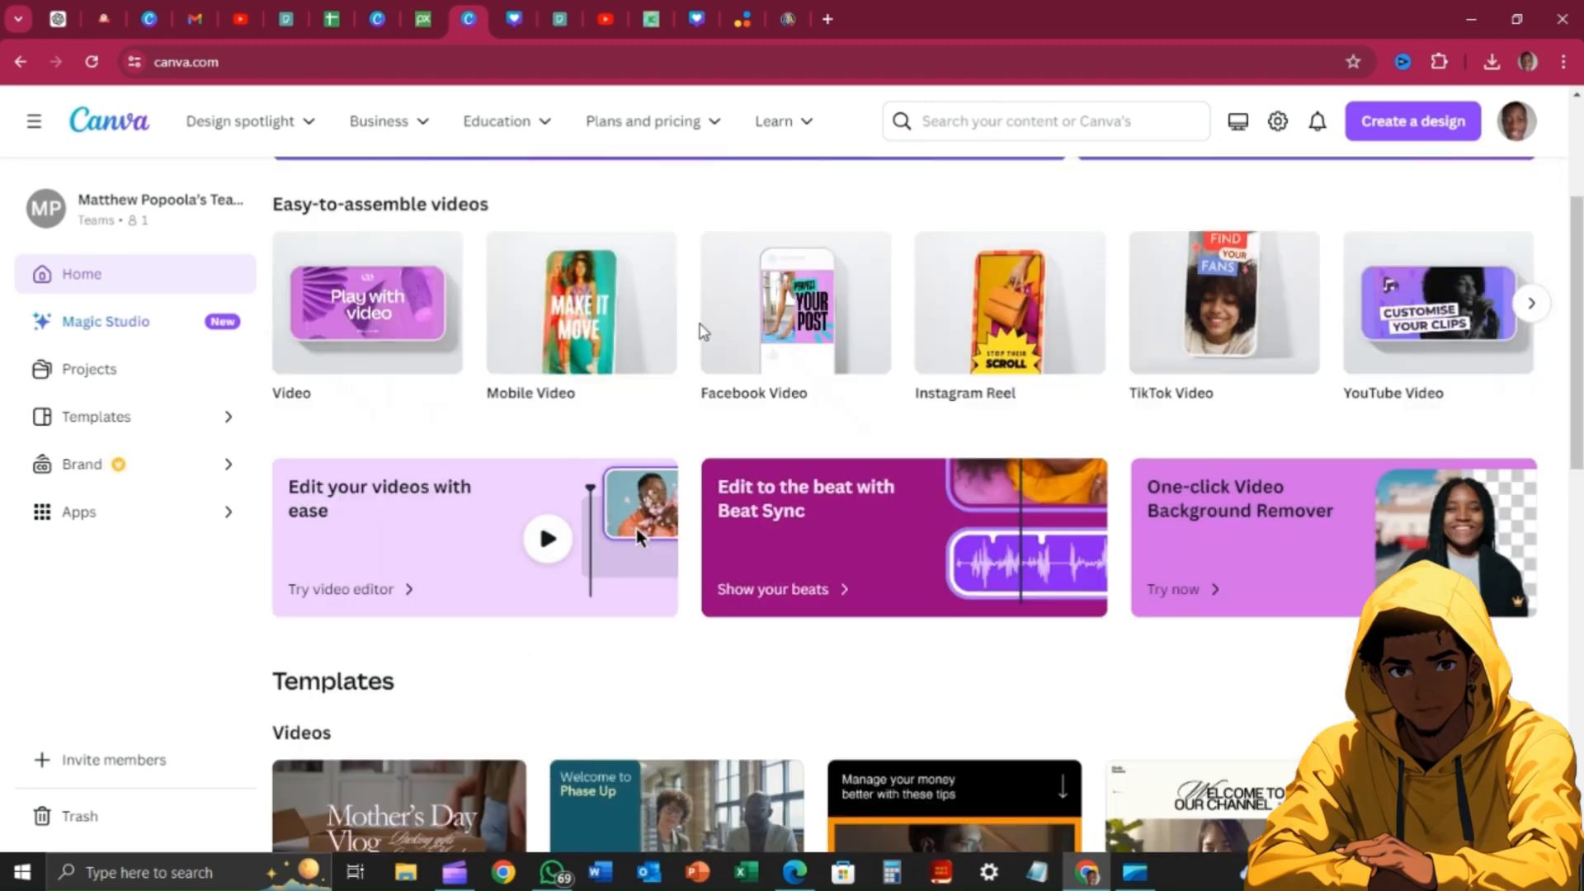
scroll(702, 331, down, 1)
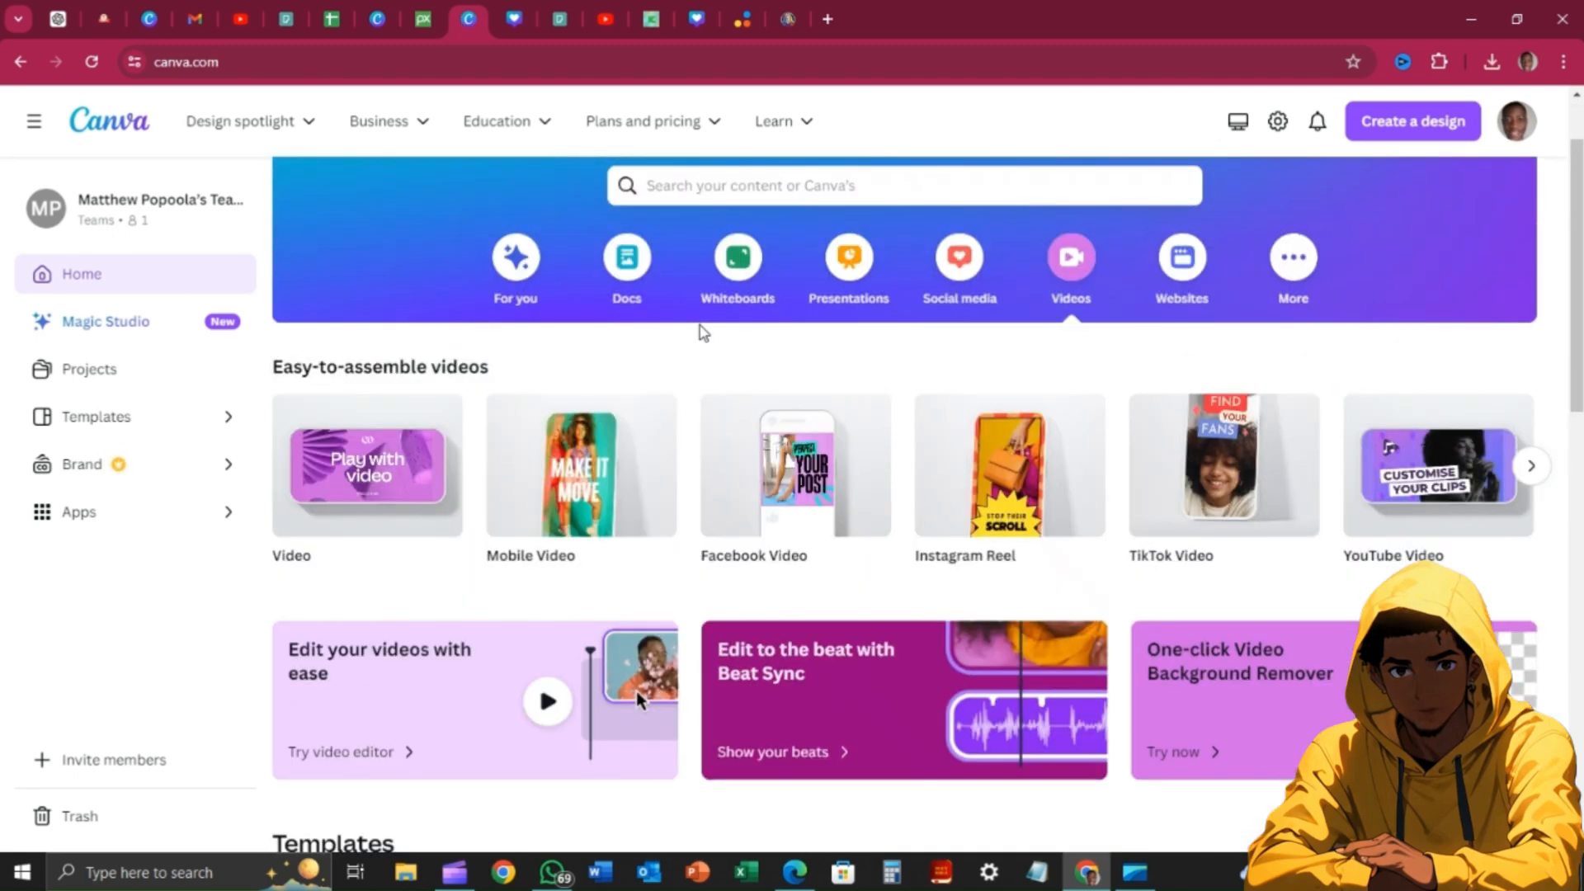
scroll(702, 332, up, 1)
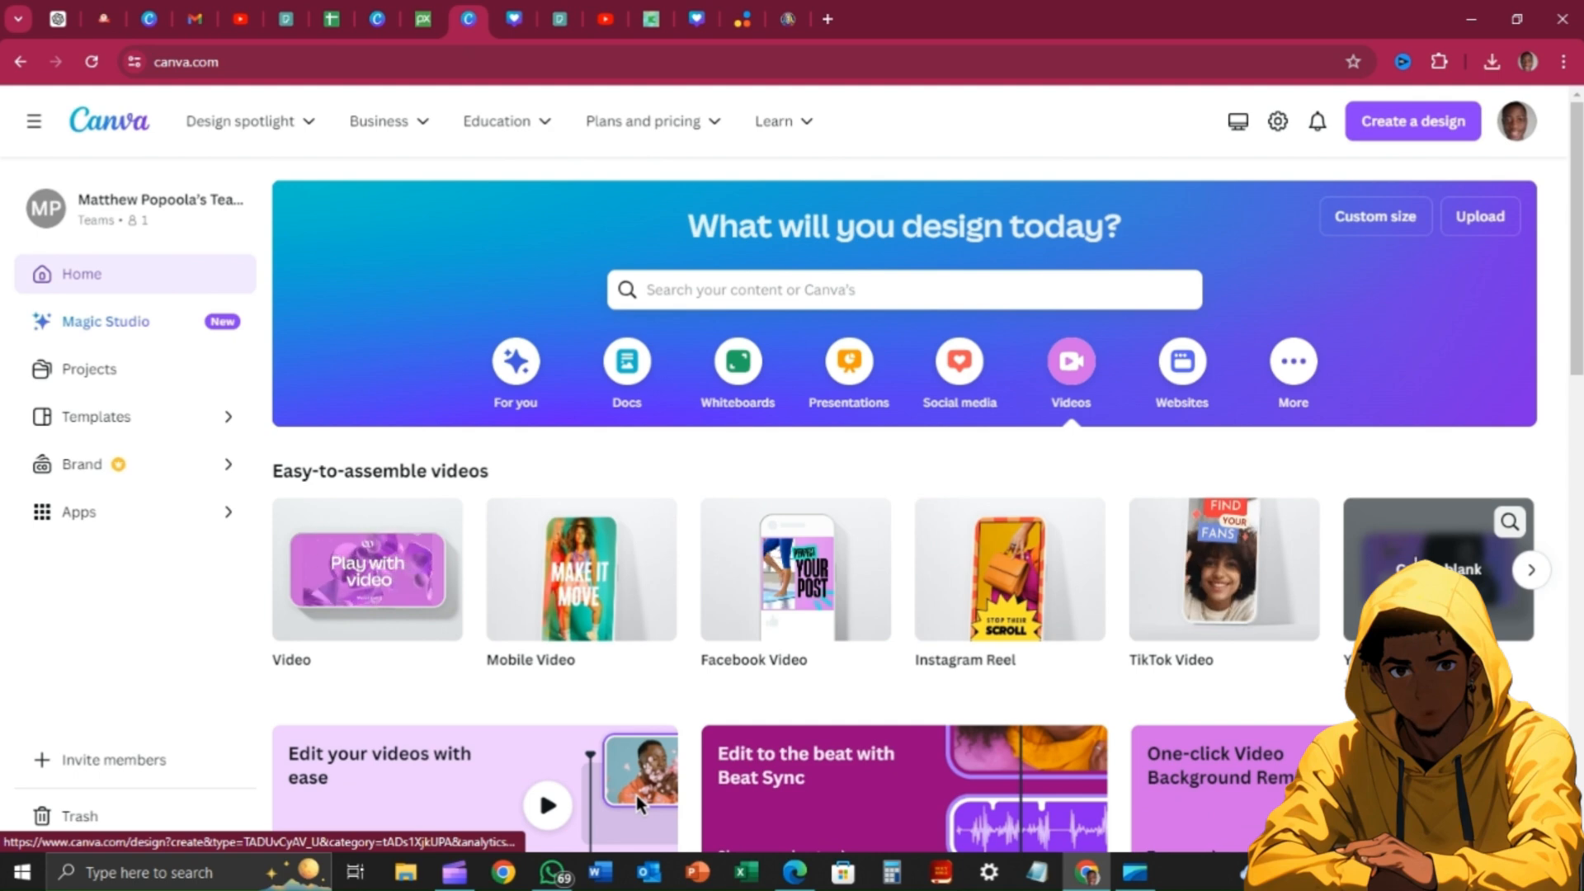
click(636, 795)
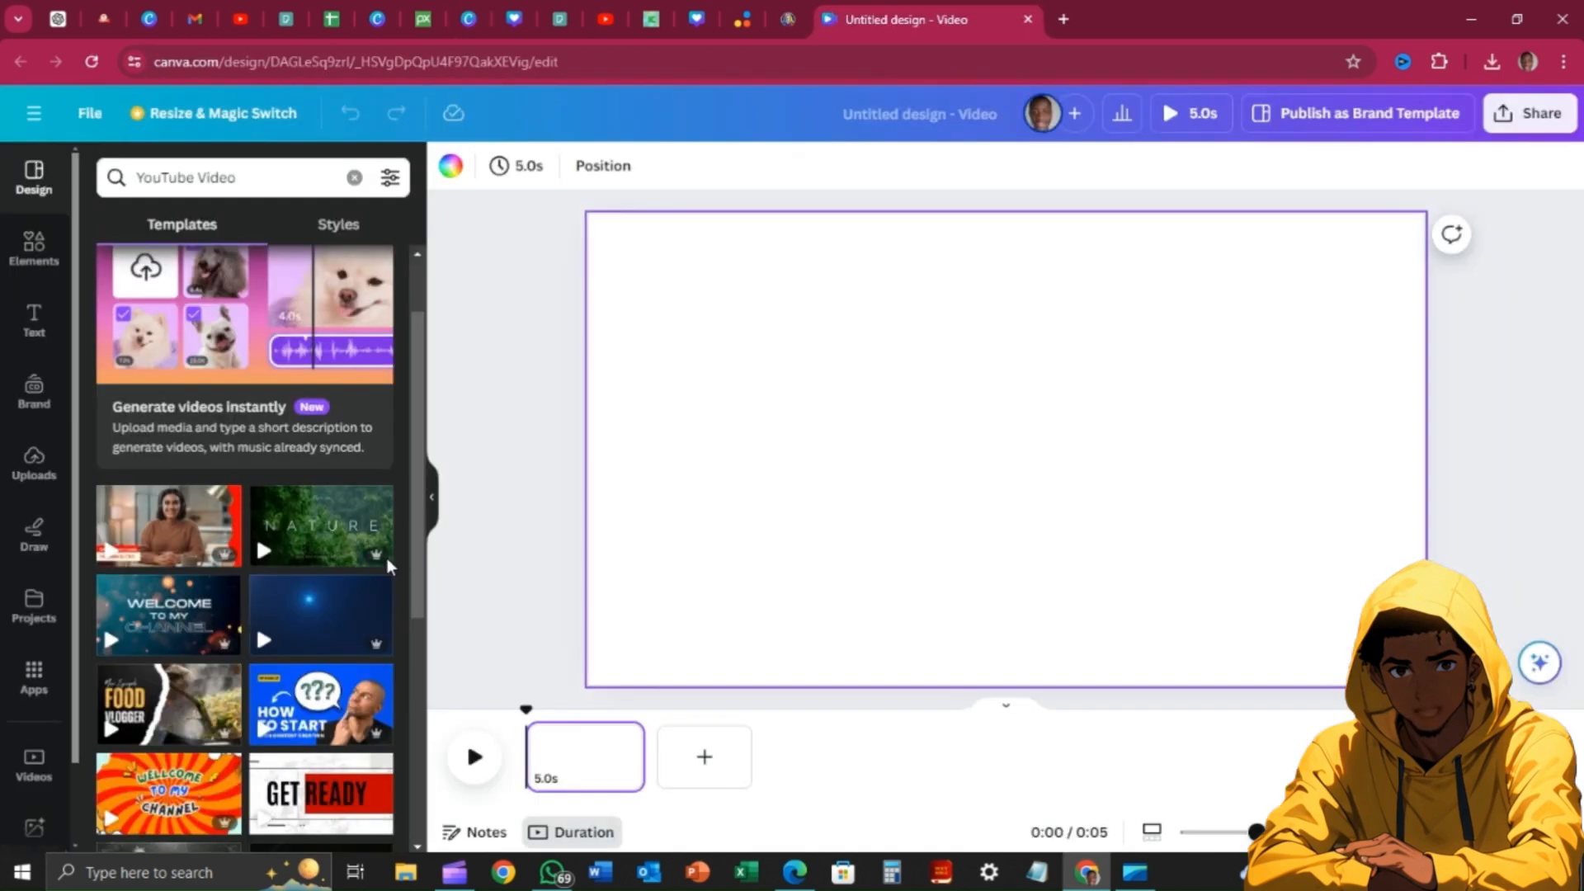
scroll(396, 525, down, 3)
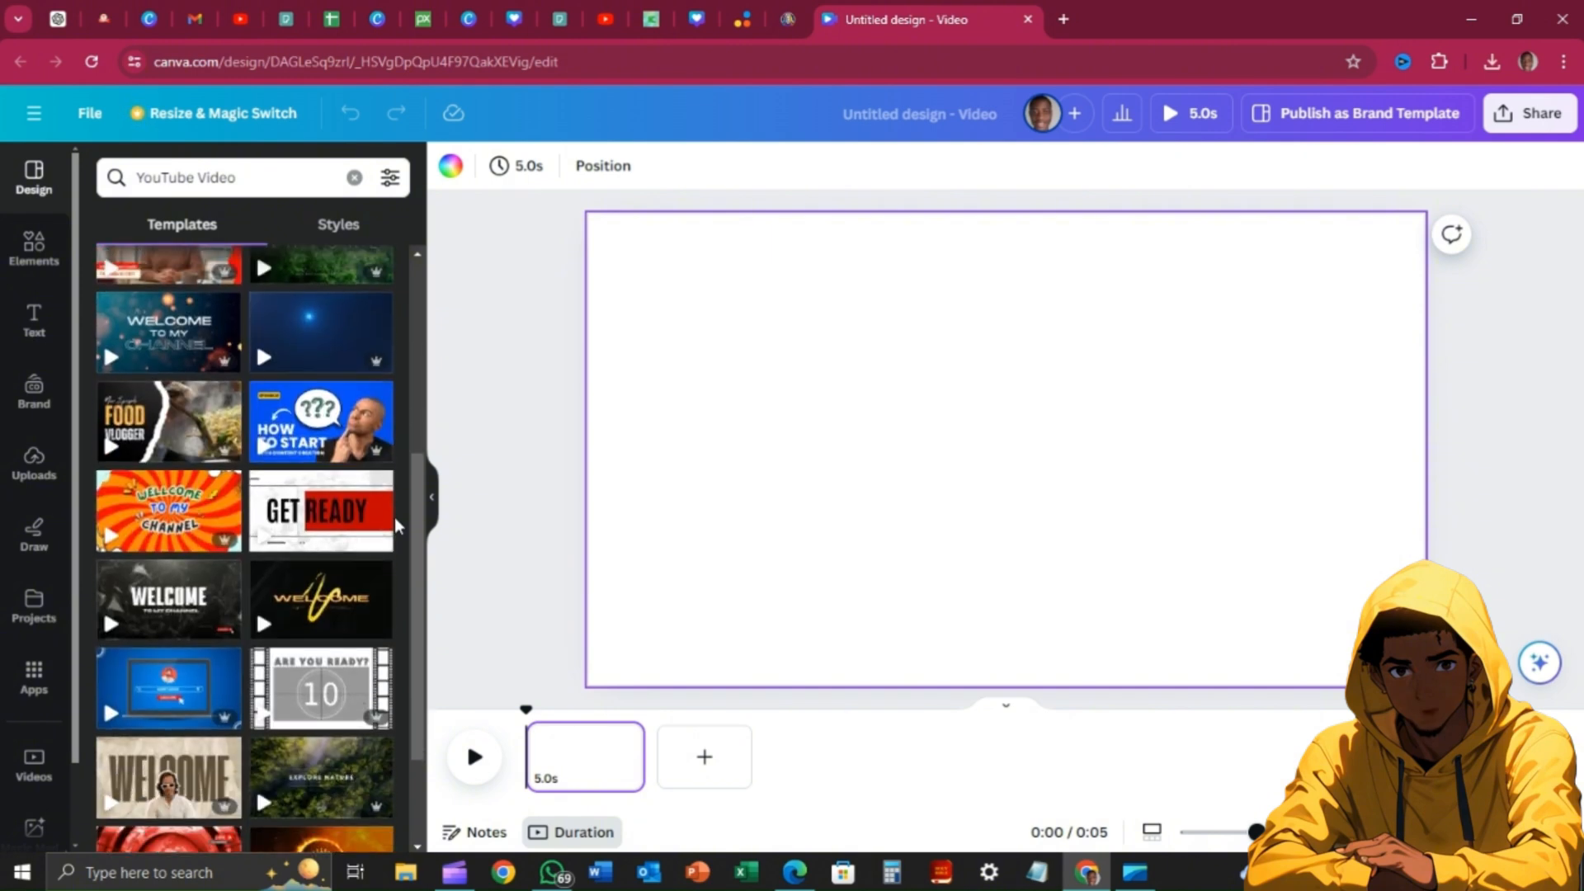
scroll(396, 526, up, 4)
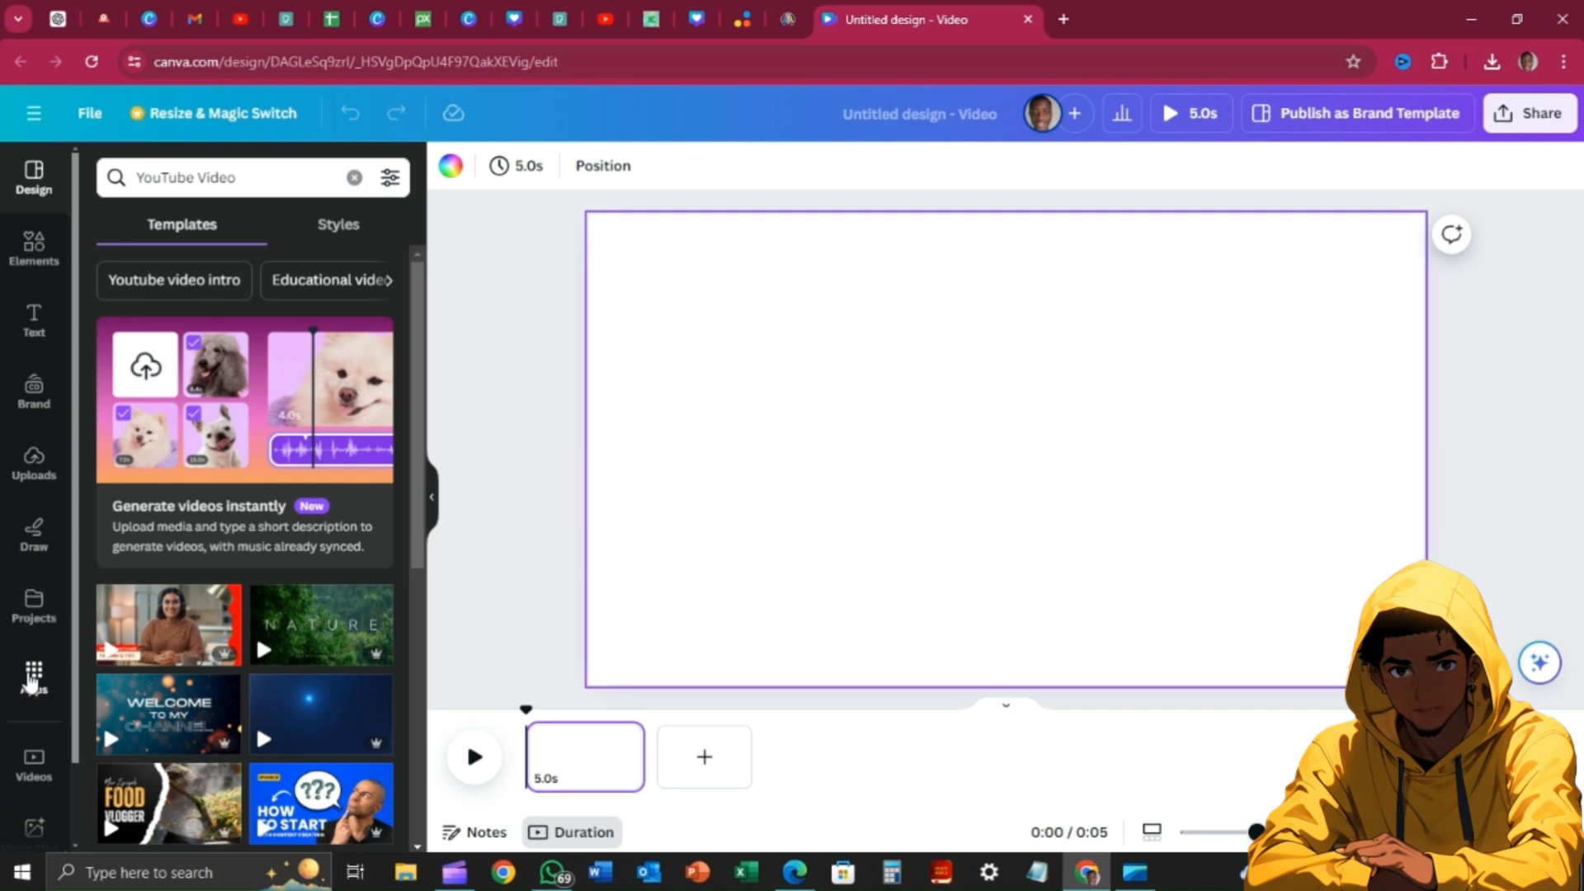
Search the Canva apps for Lalamu Studio and open that app in the blank design
click(31, 683)
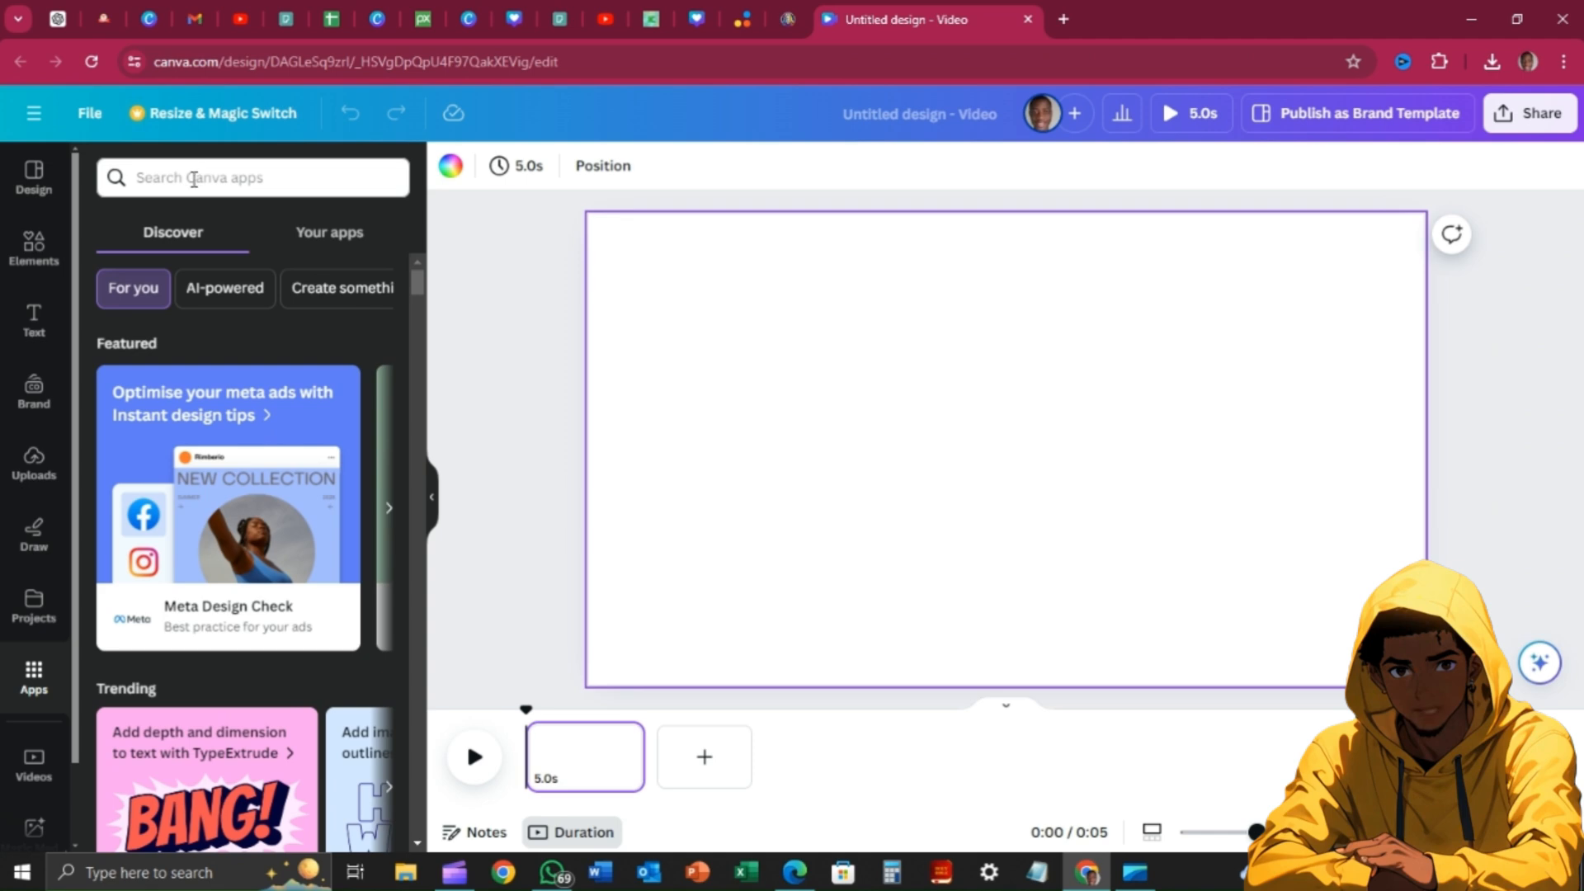
click(188, 178)
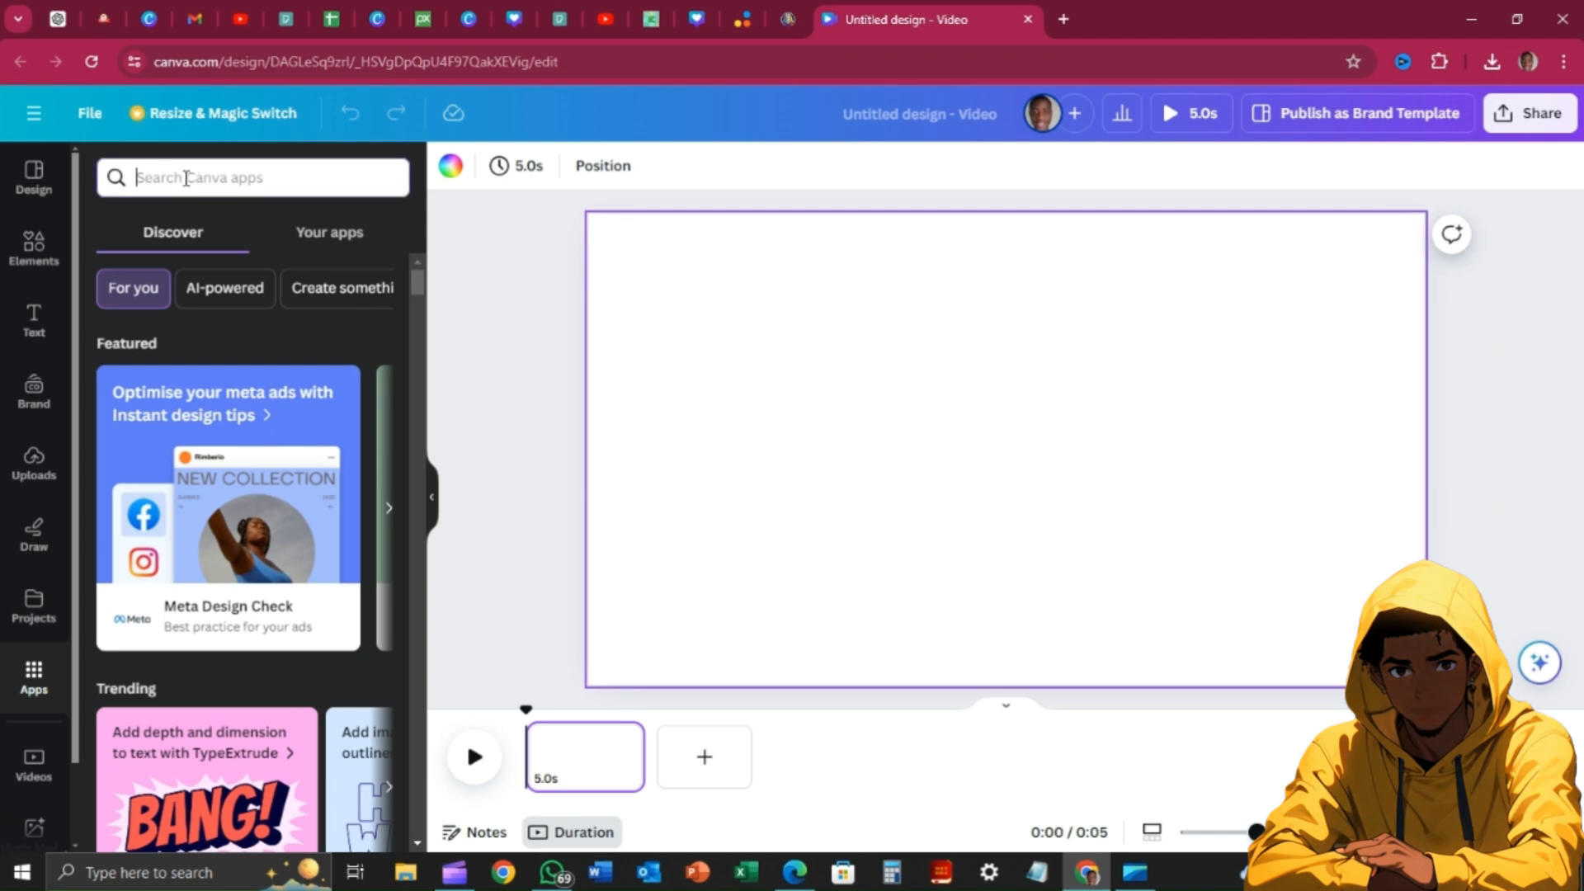
text(lalamu)
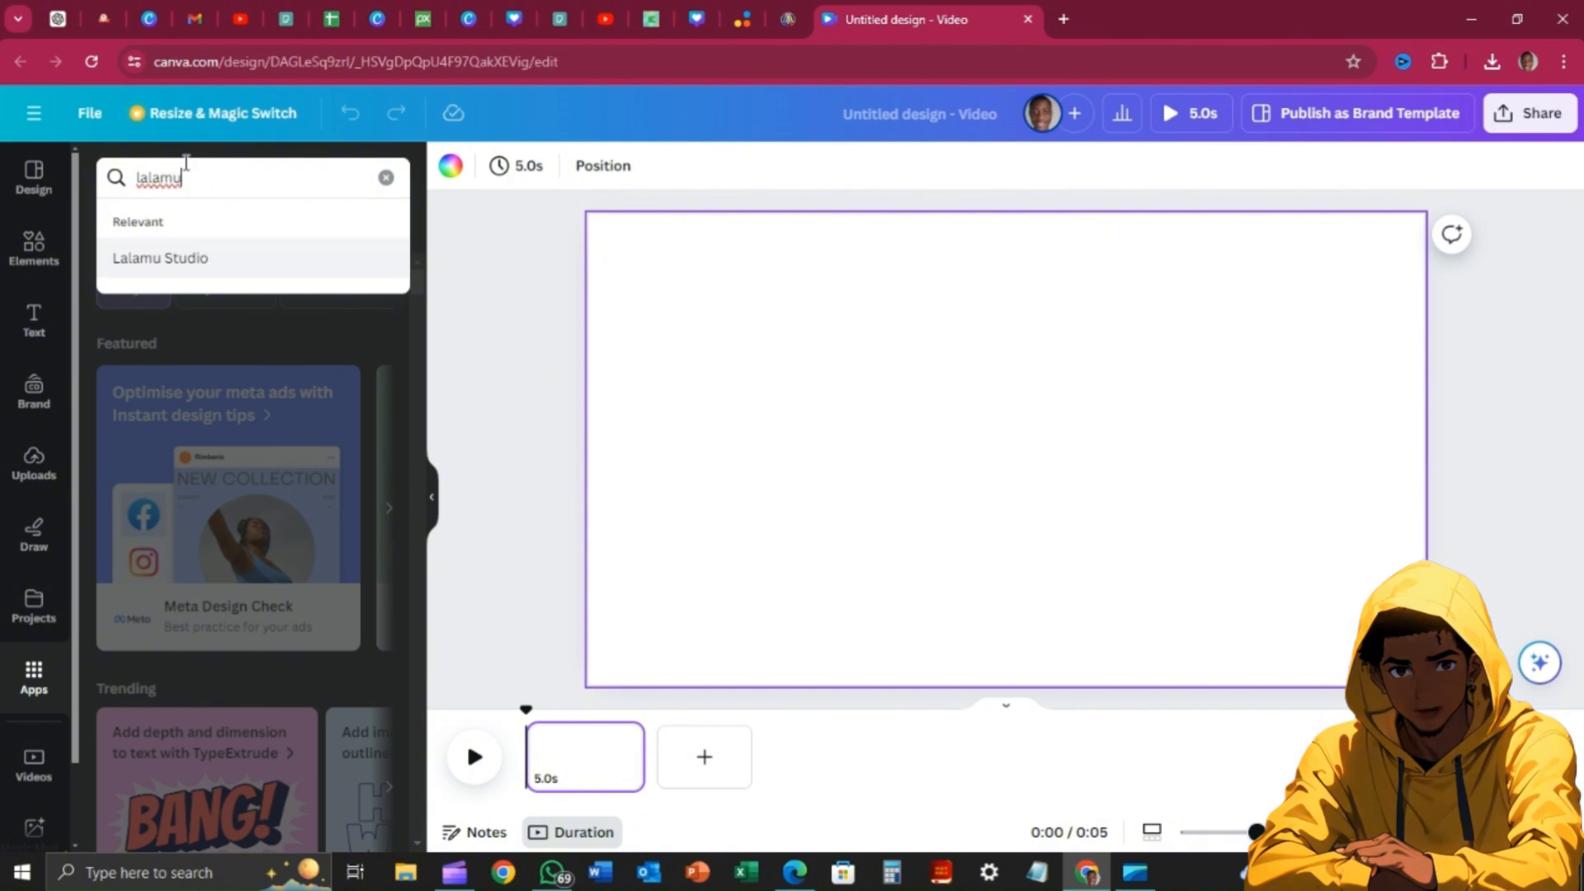
click(136, 258)
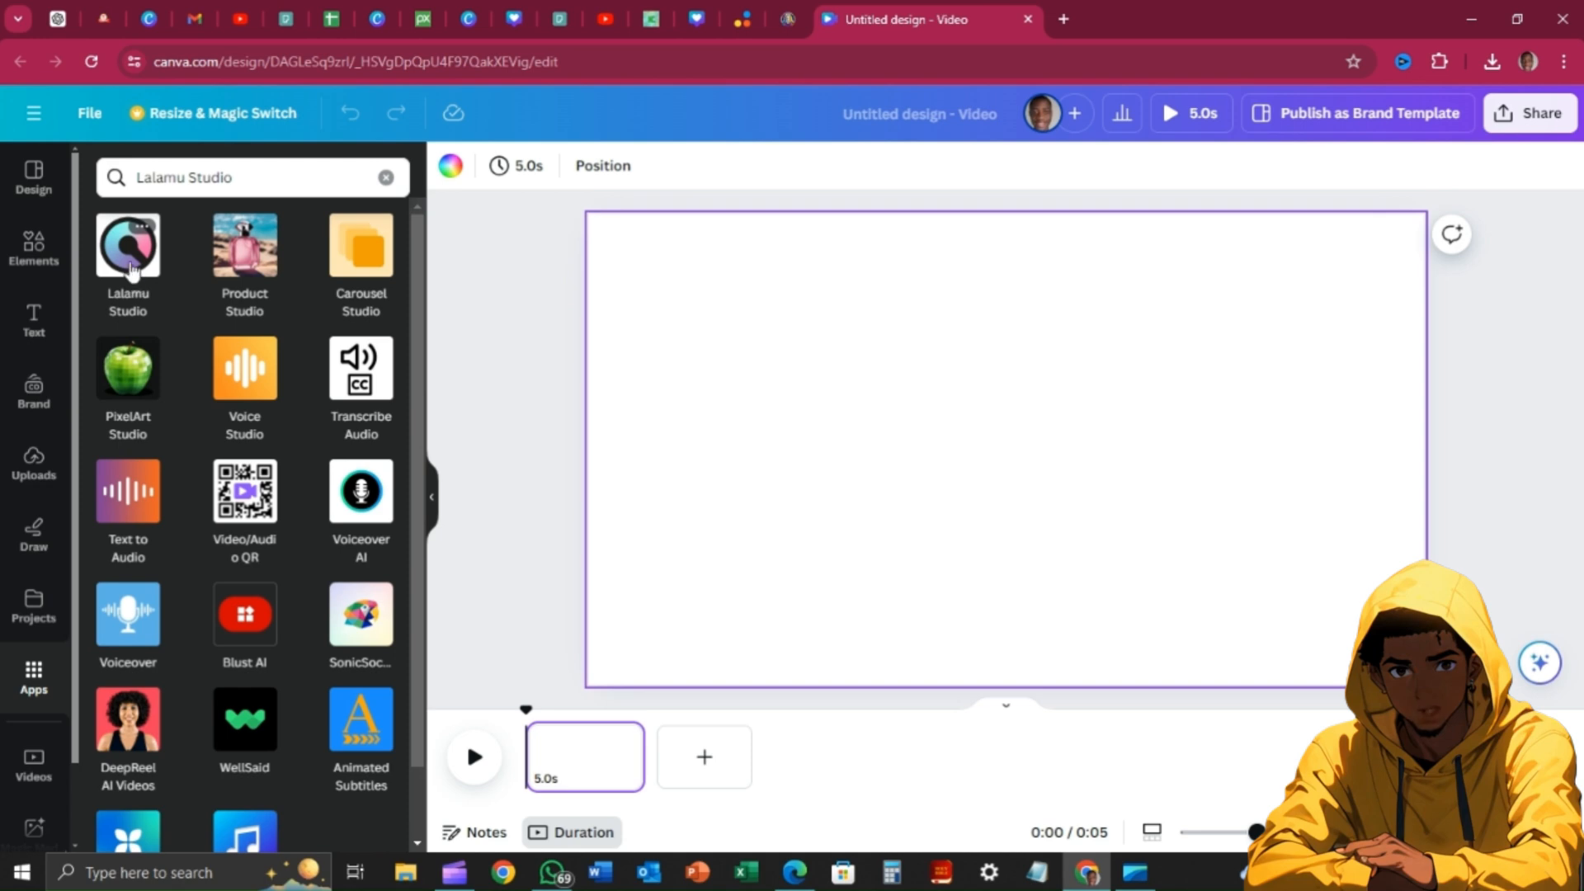
click(128, 261)
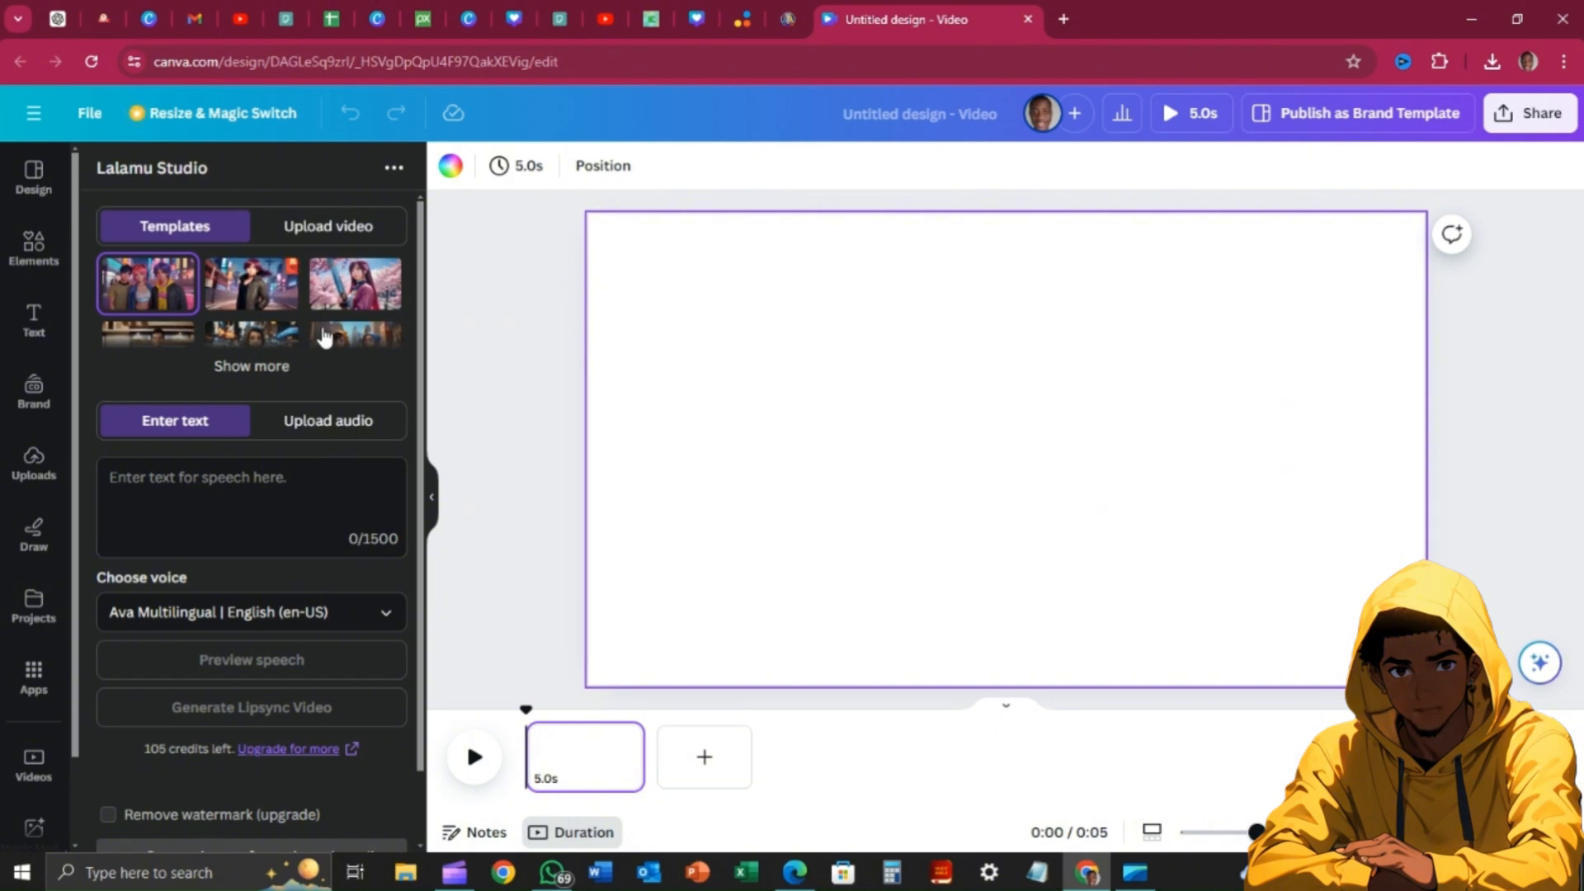
Upload the downloaded yellow-hoodie motion clip 9292dd40-a88e-4200-9dbb-36f46c059da5 (1) from Downloads as the Lalamu Studio video
scroll(325, 339, down, 1)
scroll(325, 337, up, 1)
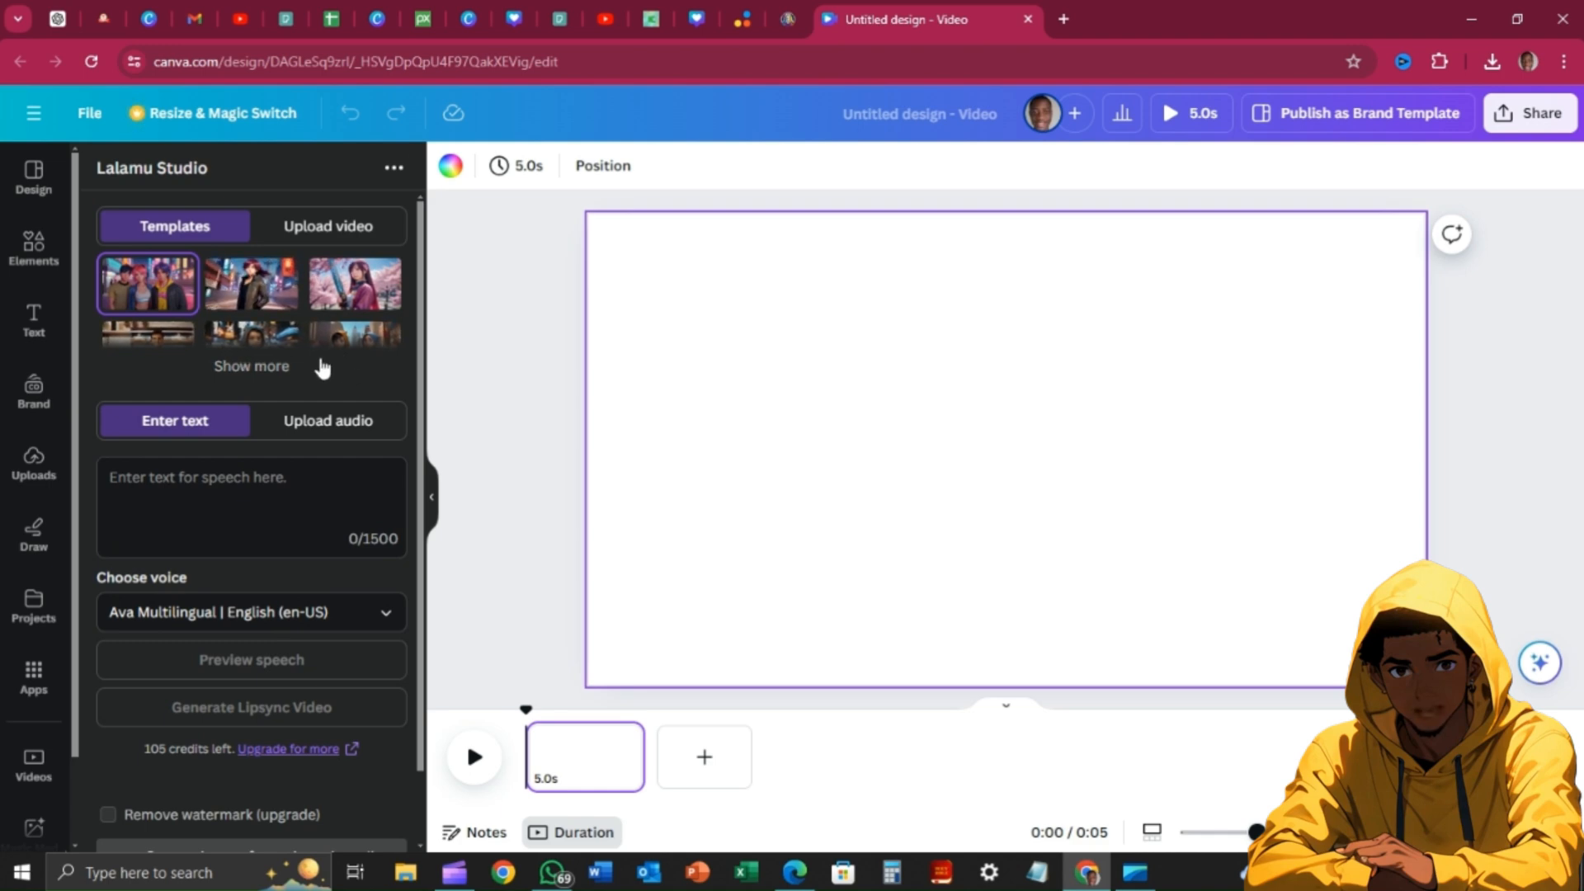
click(319, 226)
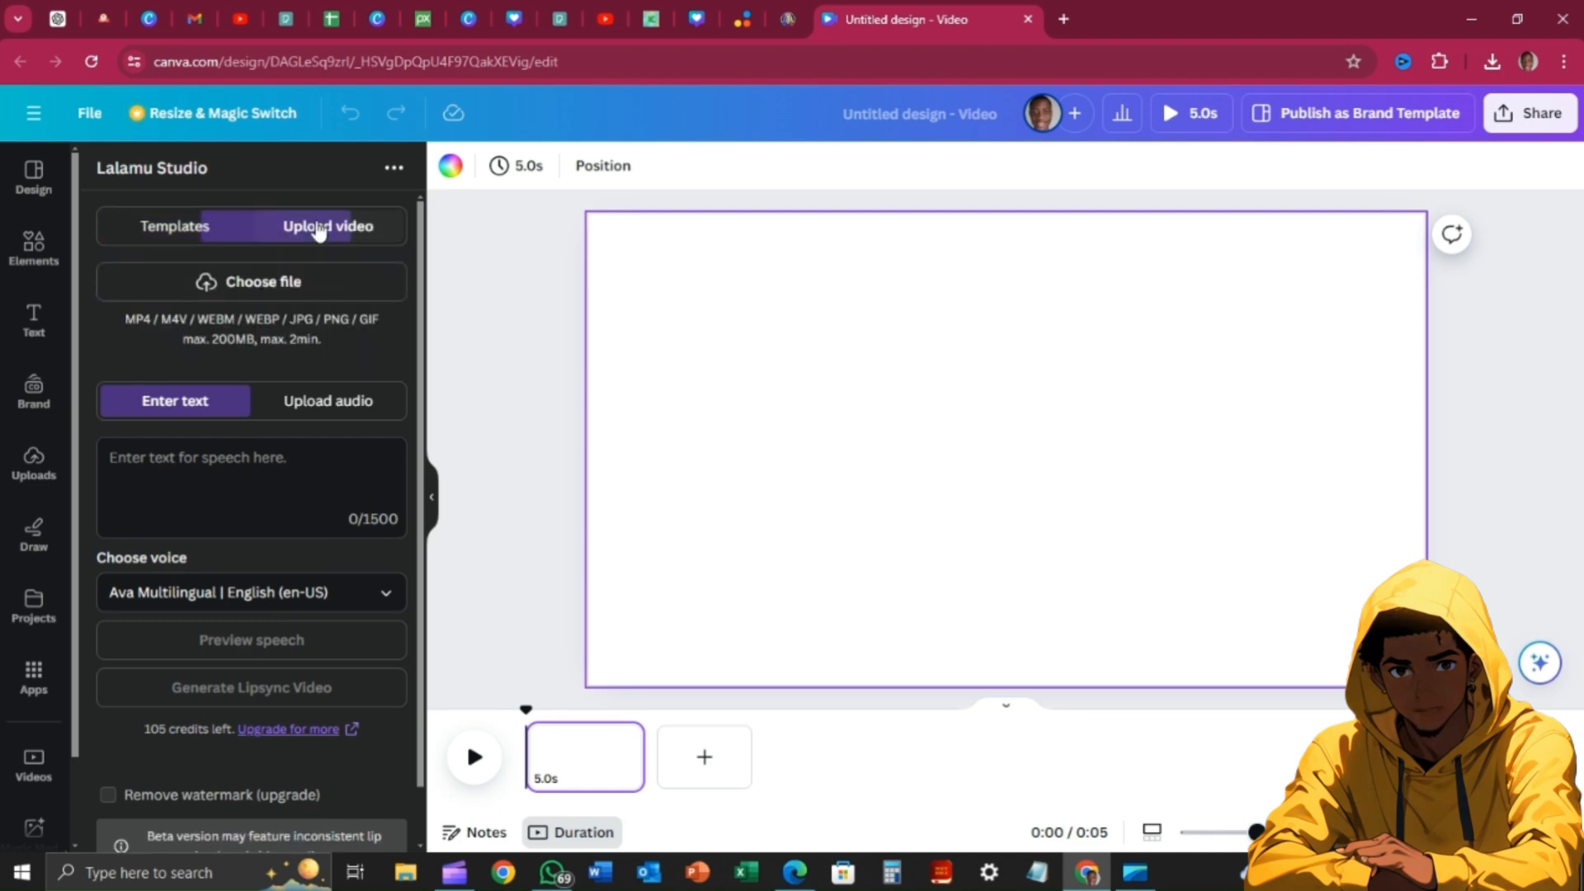
click(258, 283)
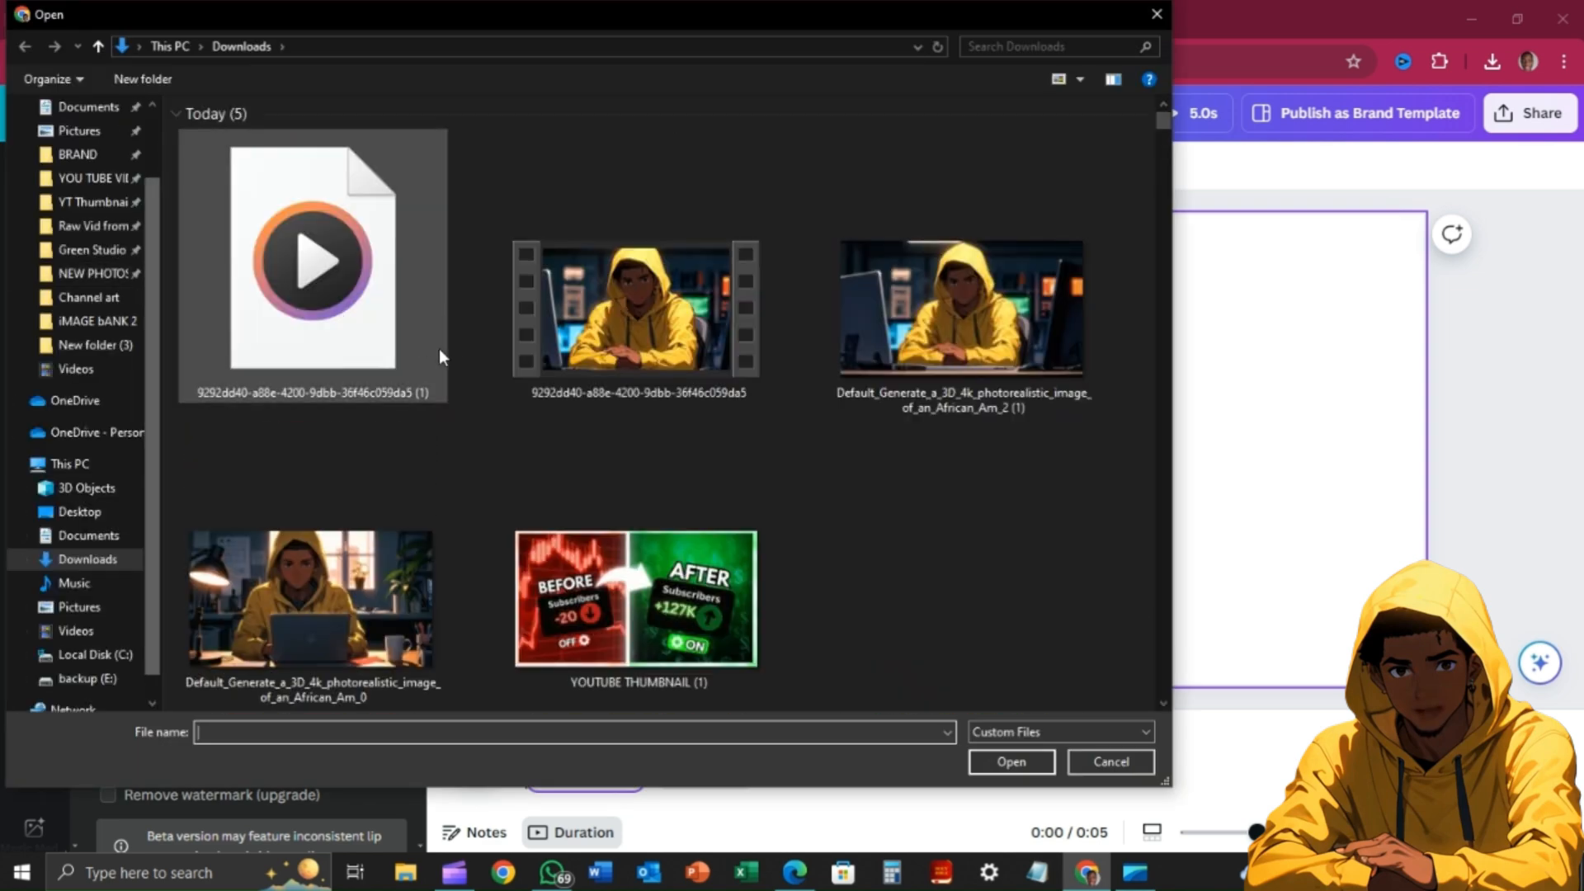
scroll(124, 248, up, 2)
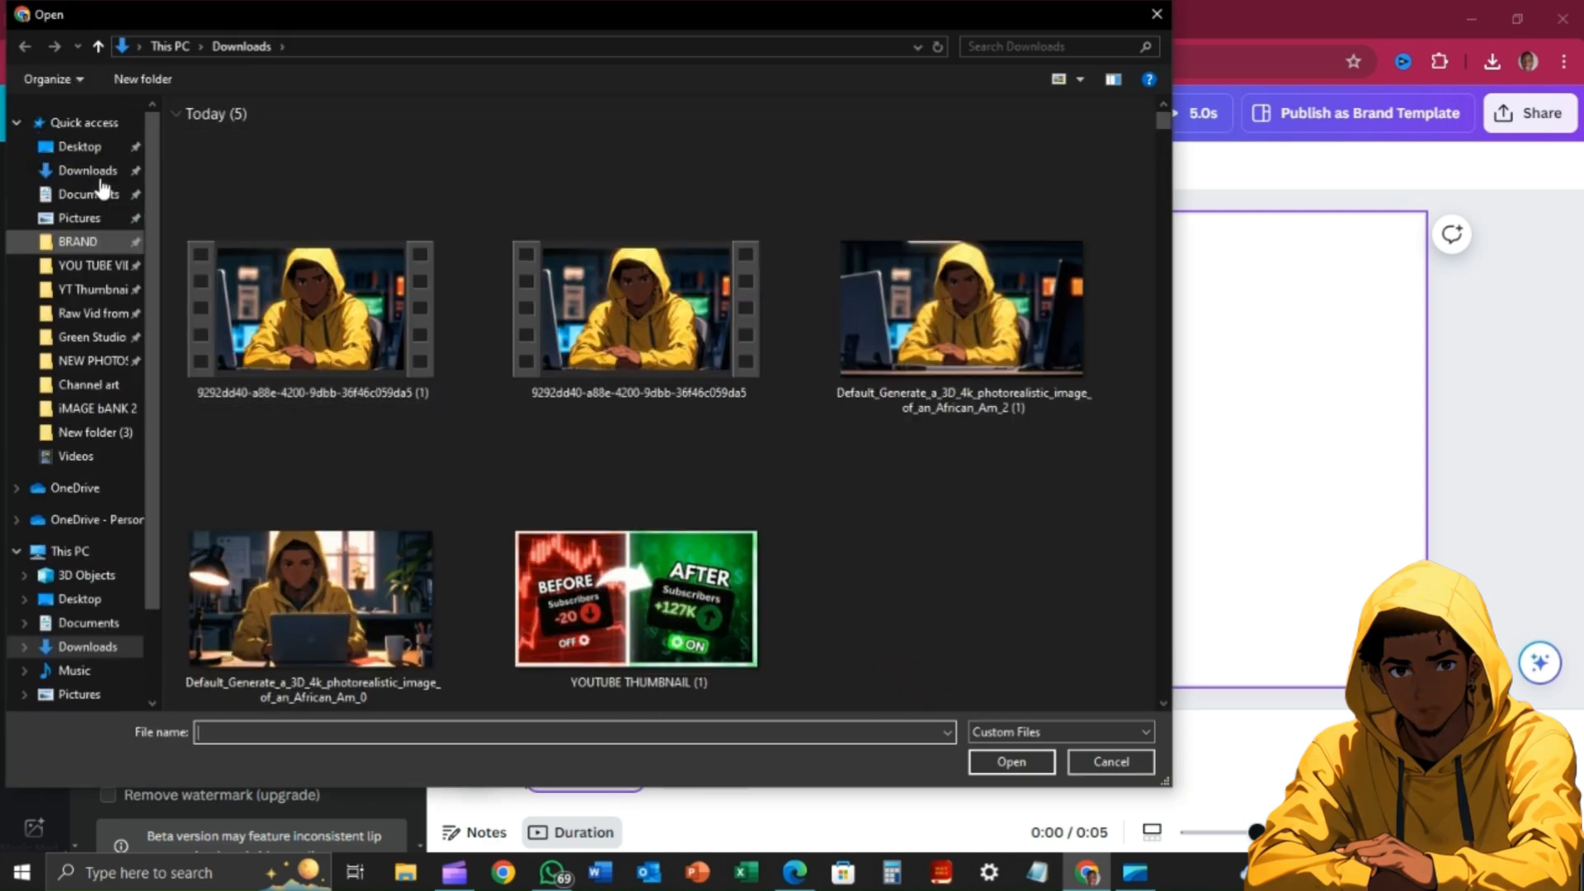
click(93, 173)
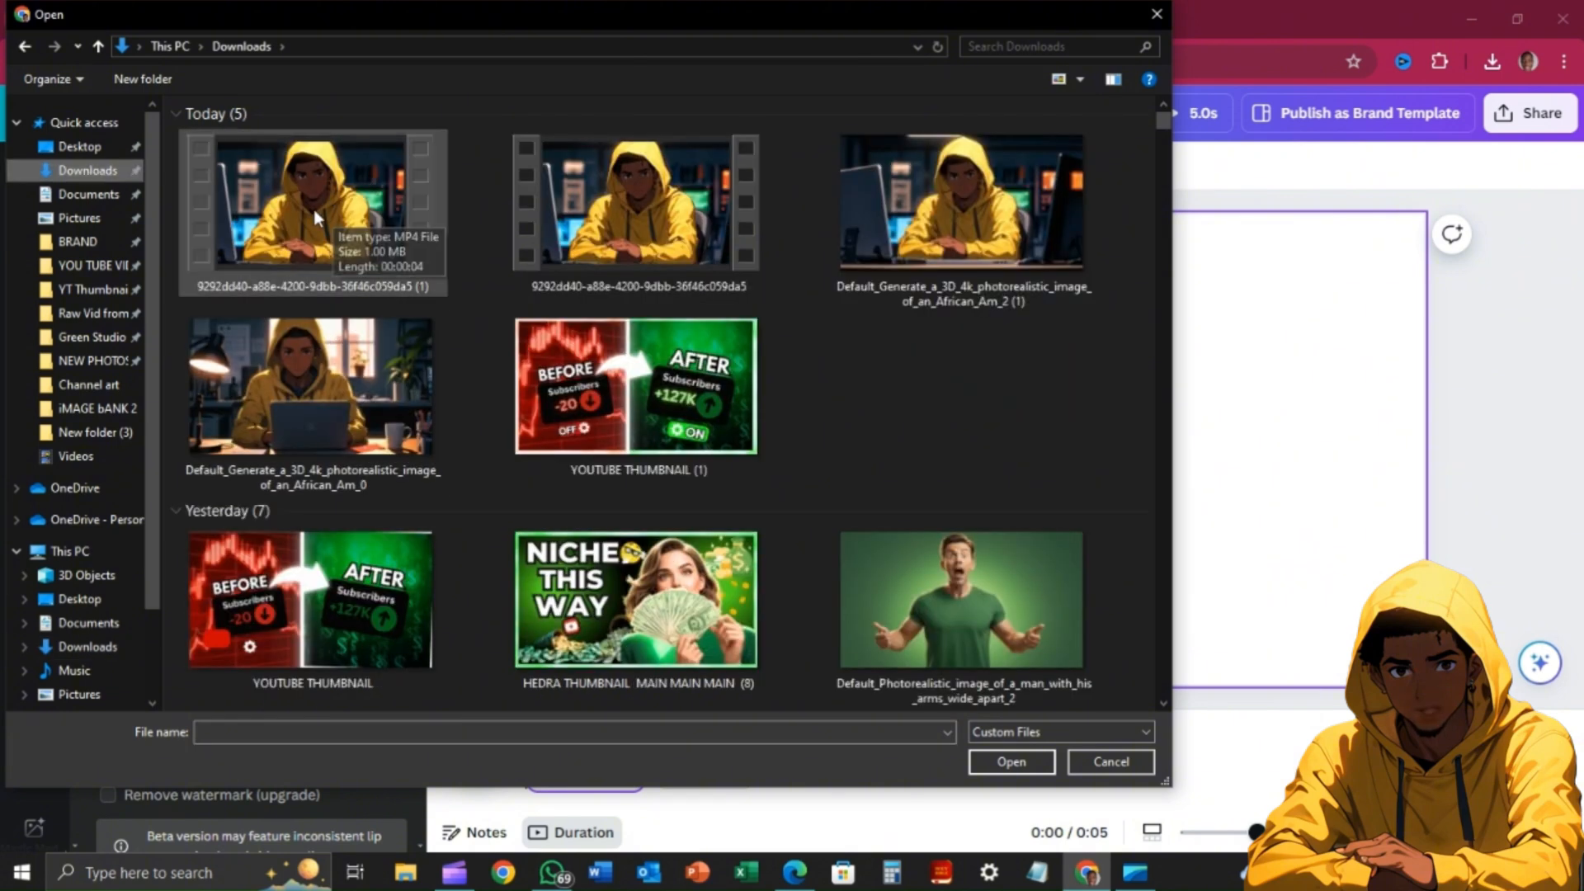
click(312, 211)
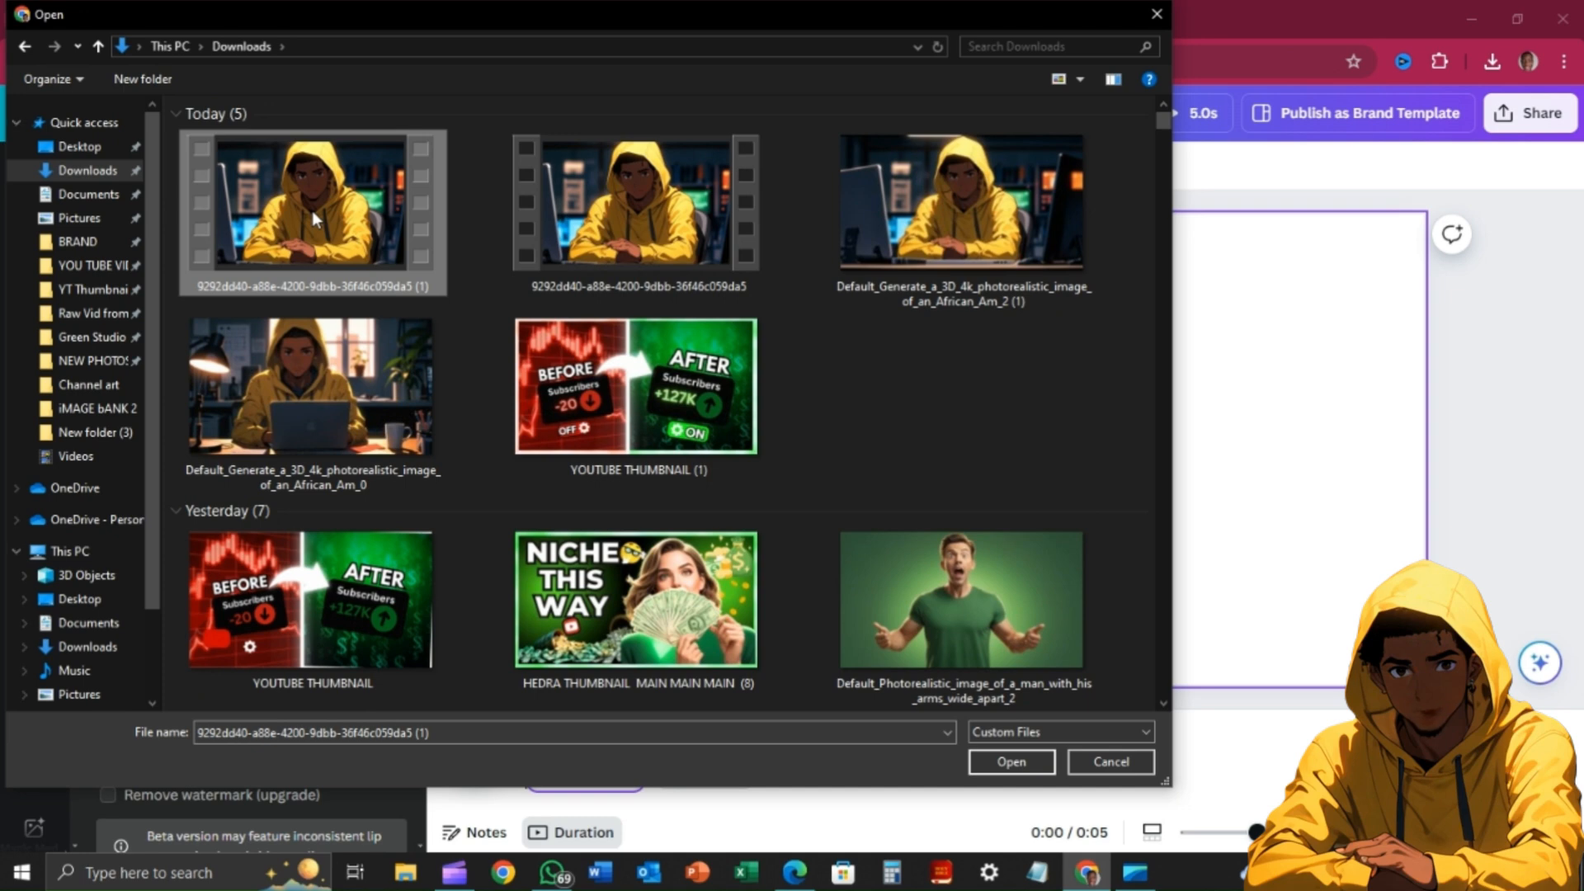
click(1011, 763)
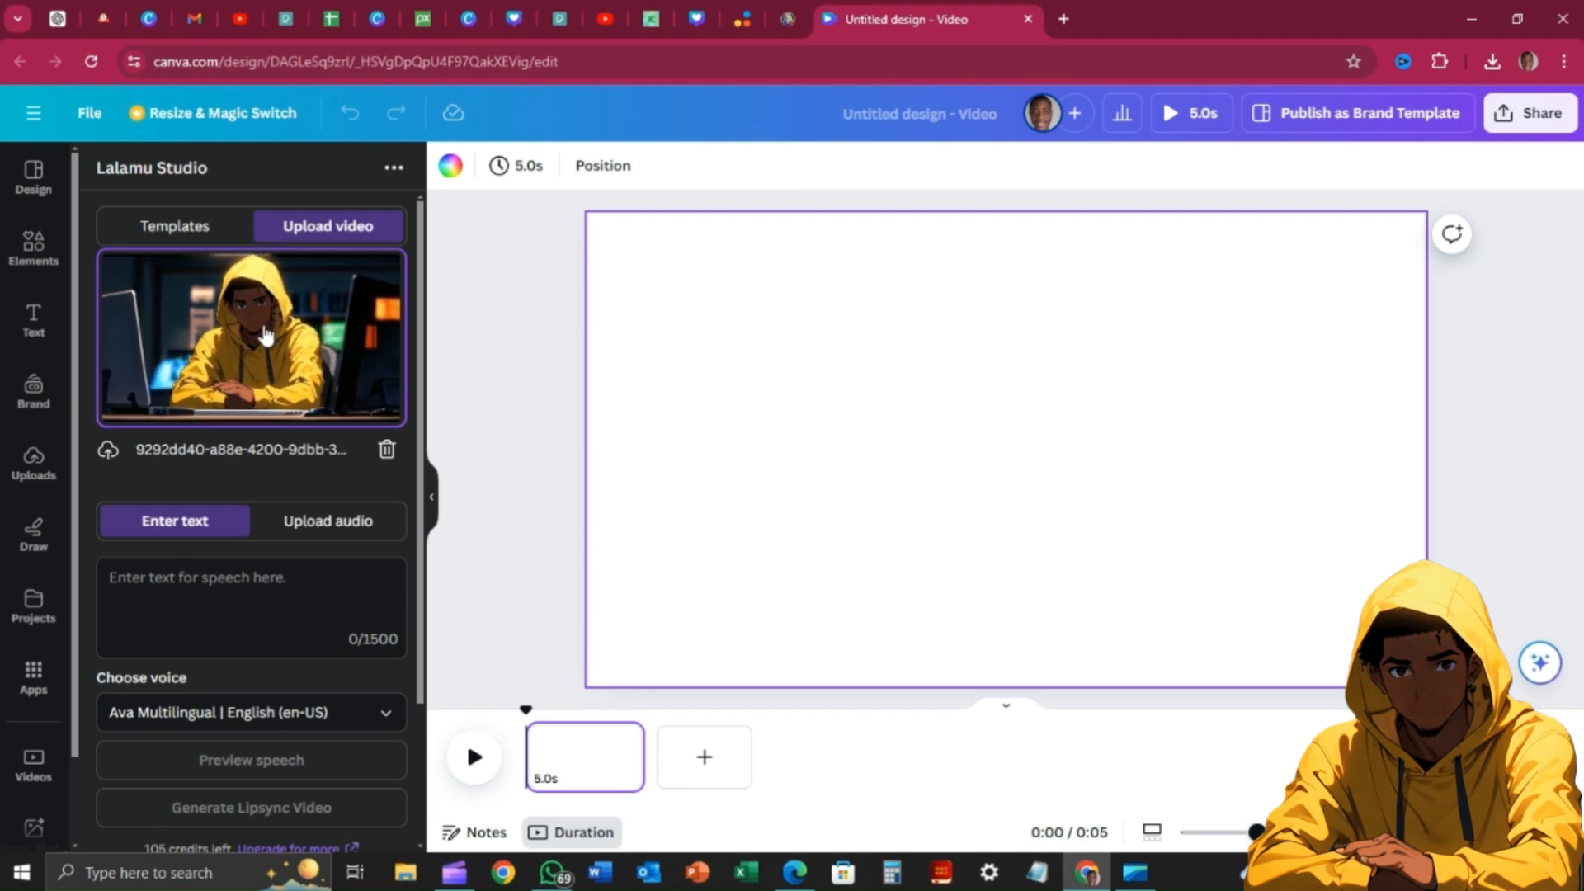
Enter "This is green studio." as the opening sentence of the speech text for the uploaded clip
click(269, 608)
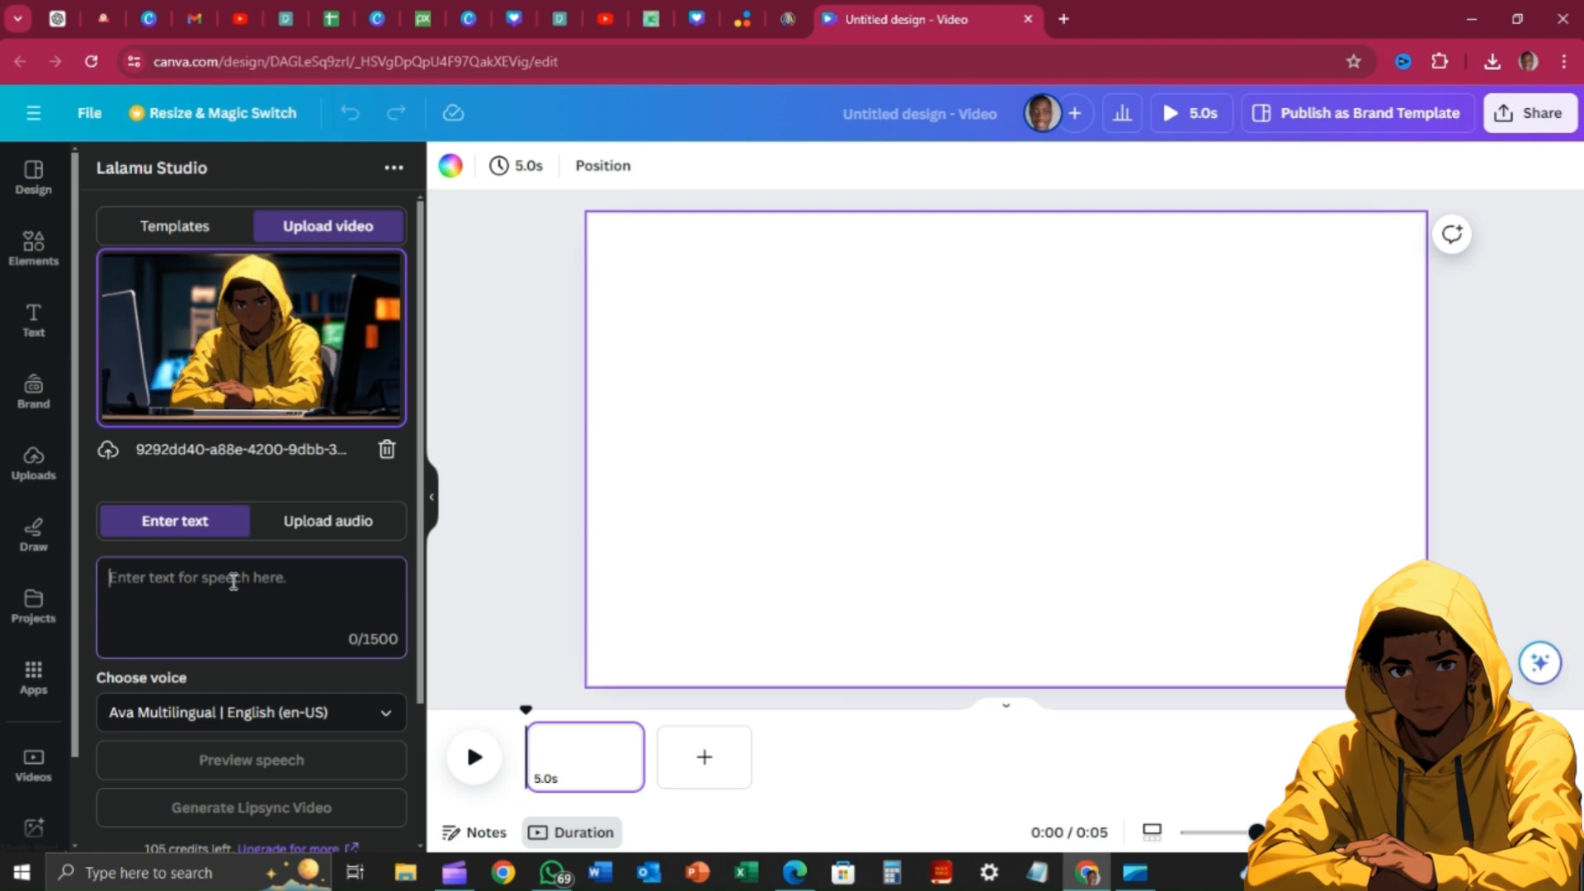
text(tec)
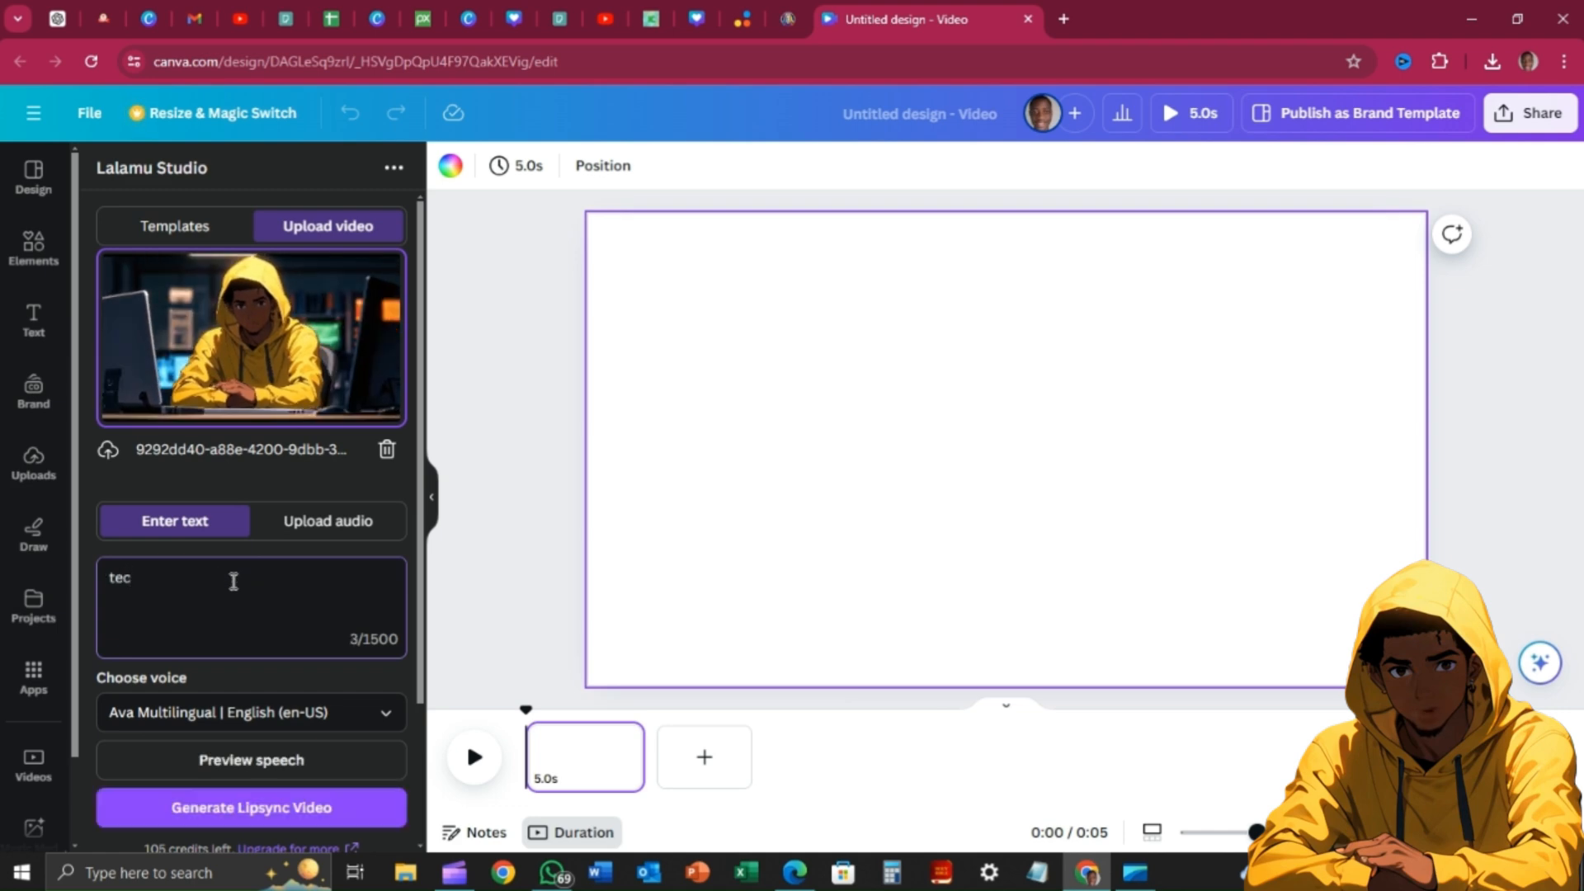
key(BackSpace)
key(BackSpace)
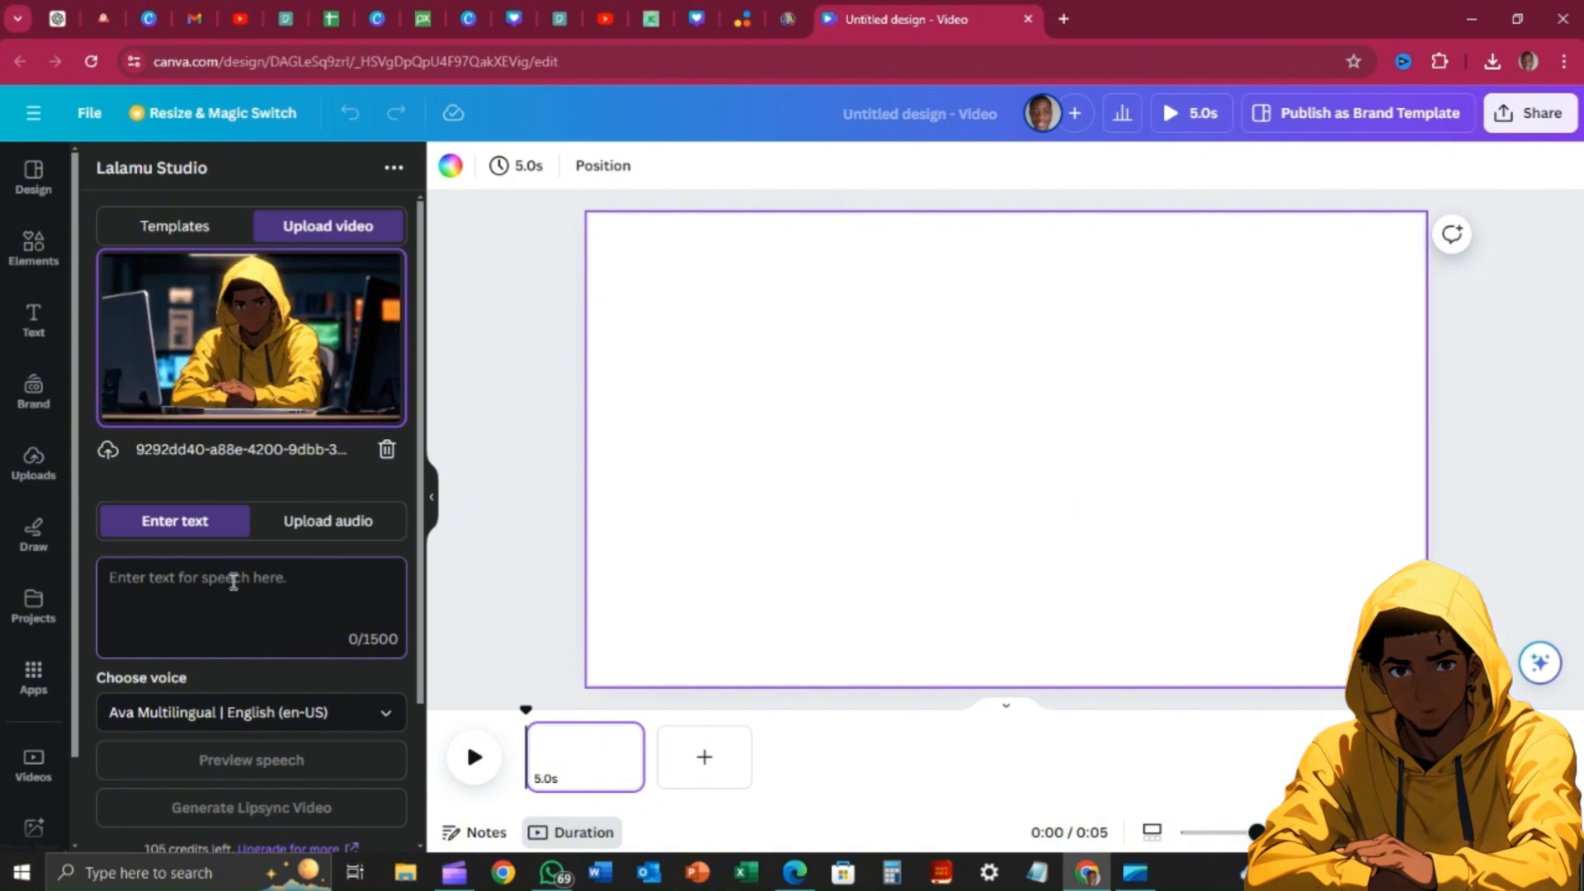
text(Thid)
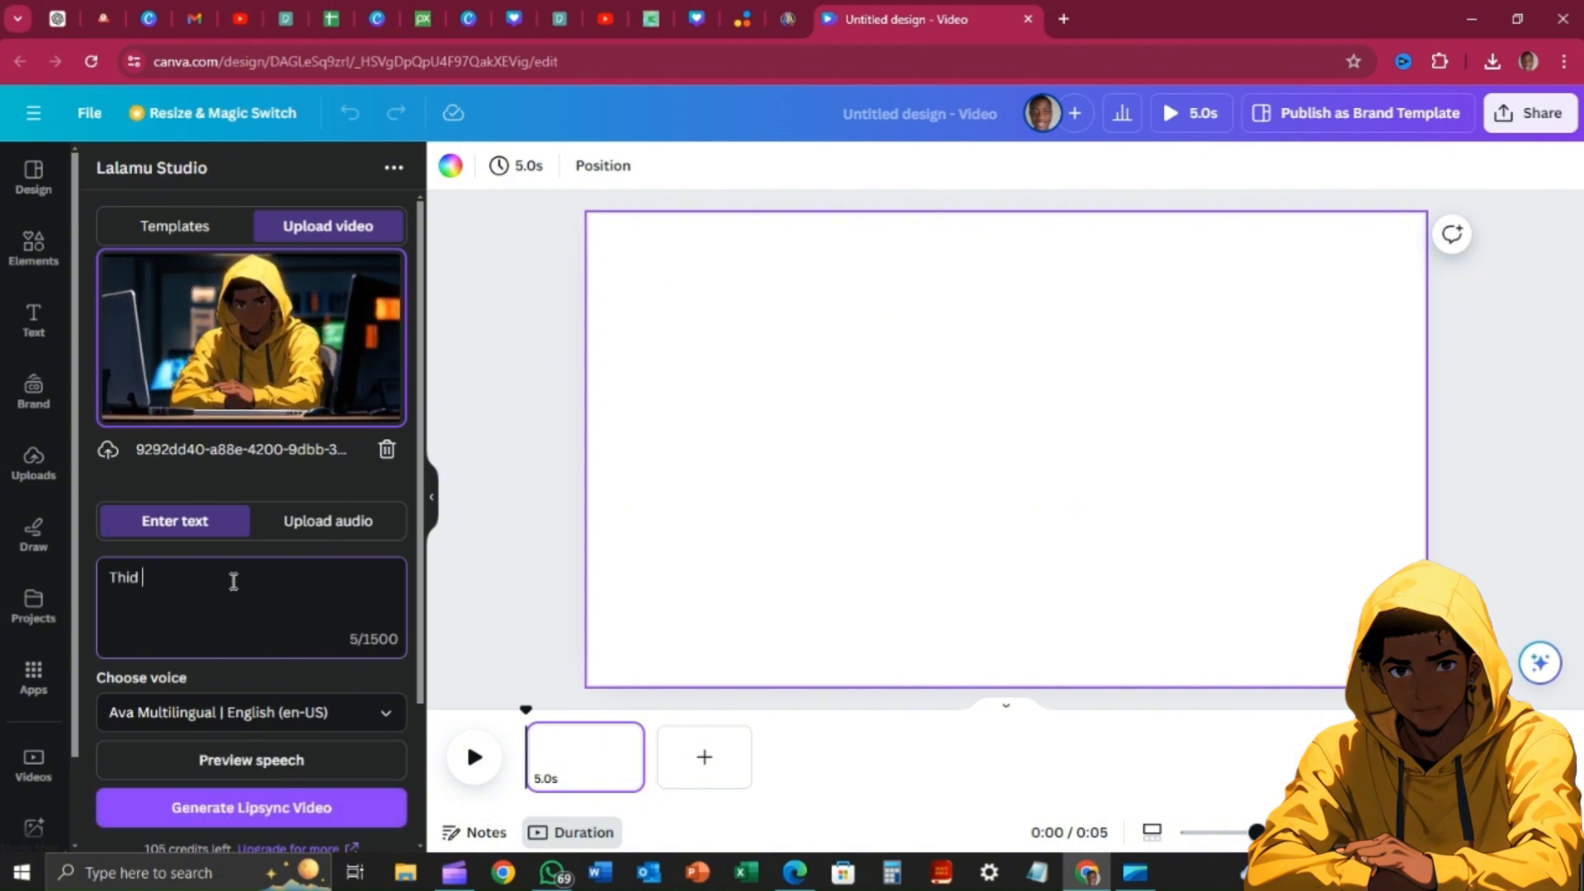
key(BackSpace)
key(BackSpace)
text(s)
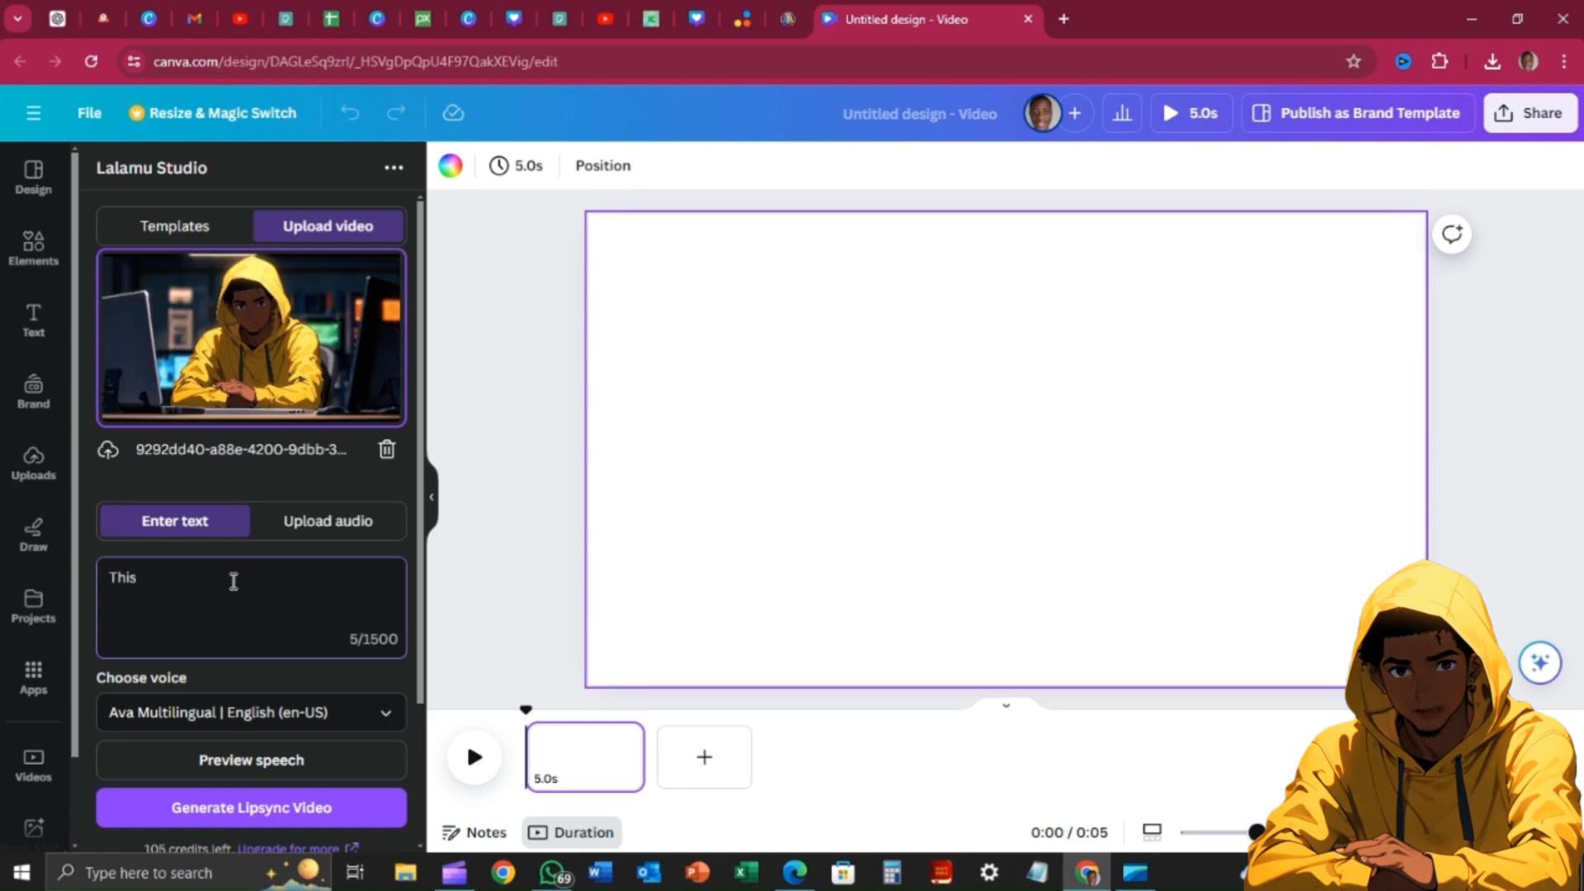
text( is gree)
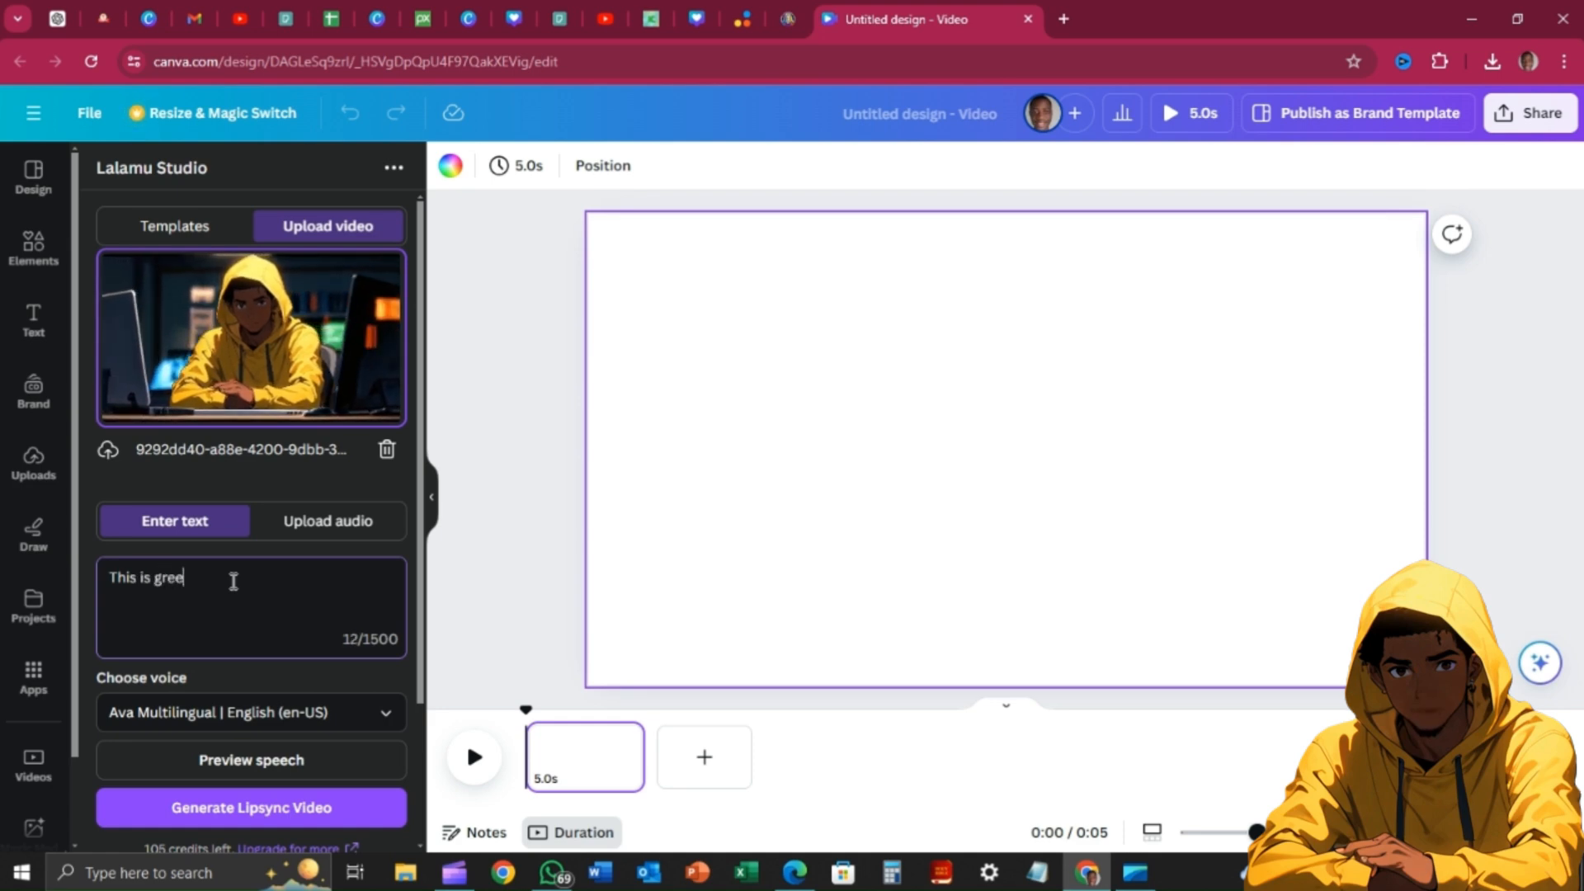
text(n stude)
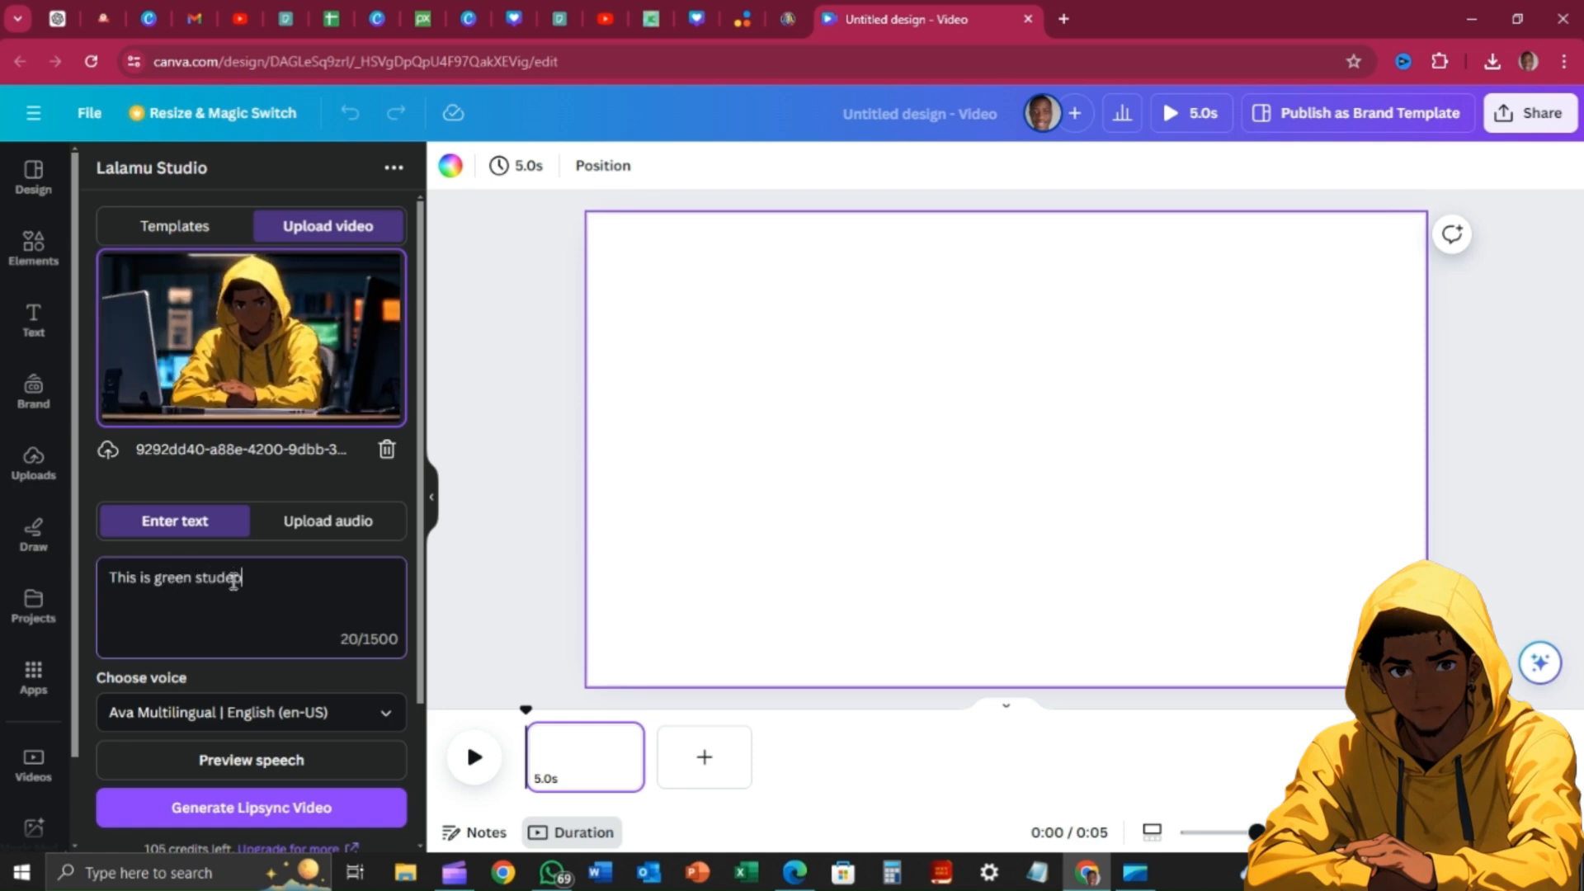
key(BackSpace)
text(io)
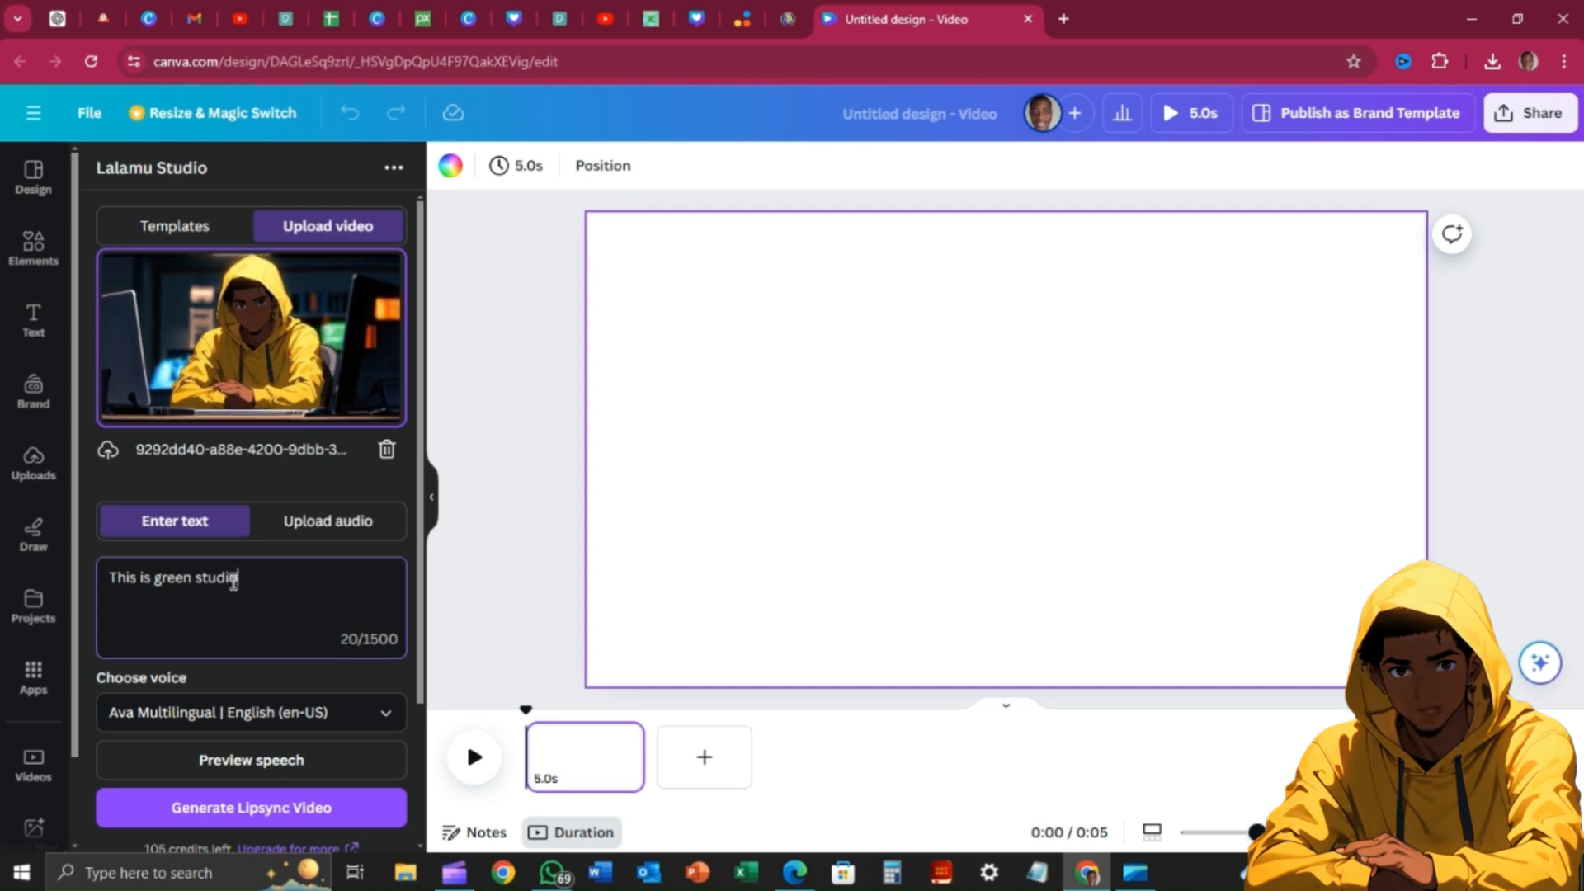
text(. )
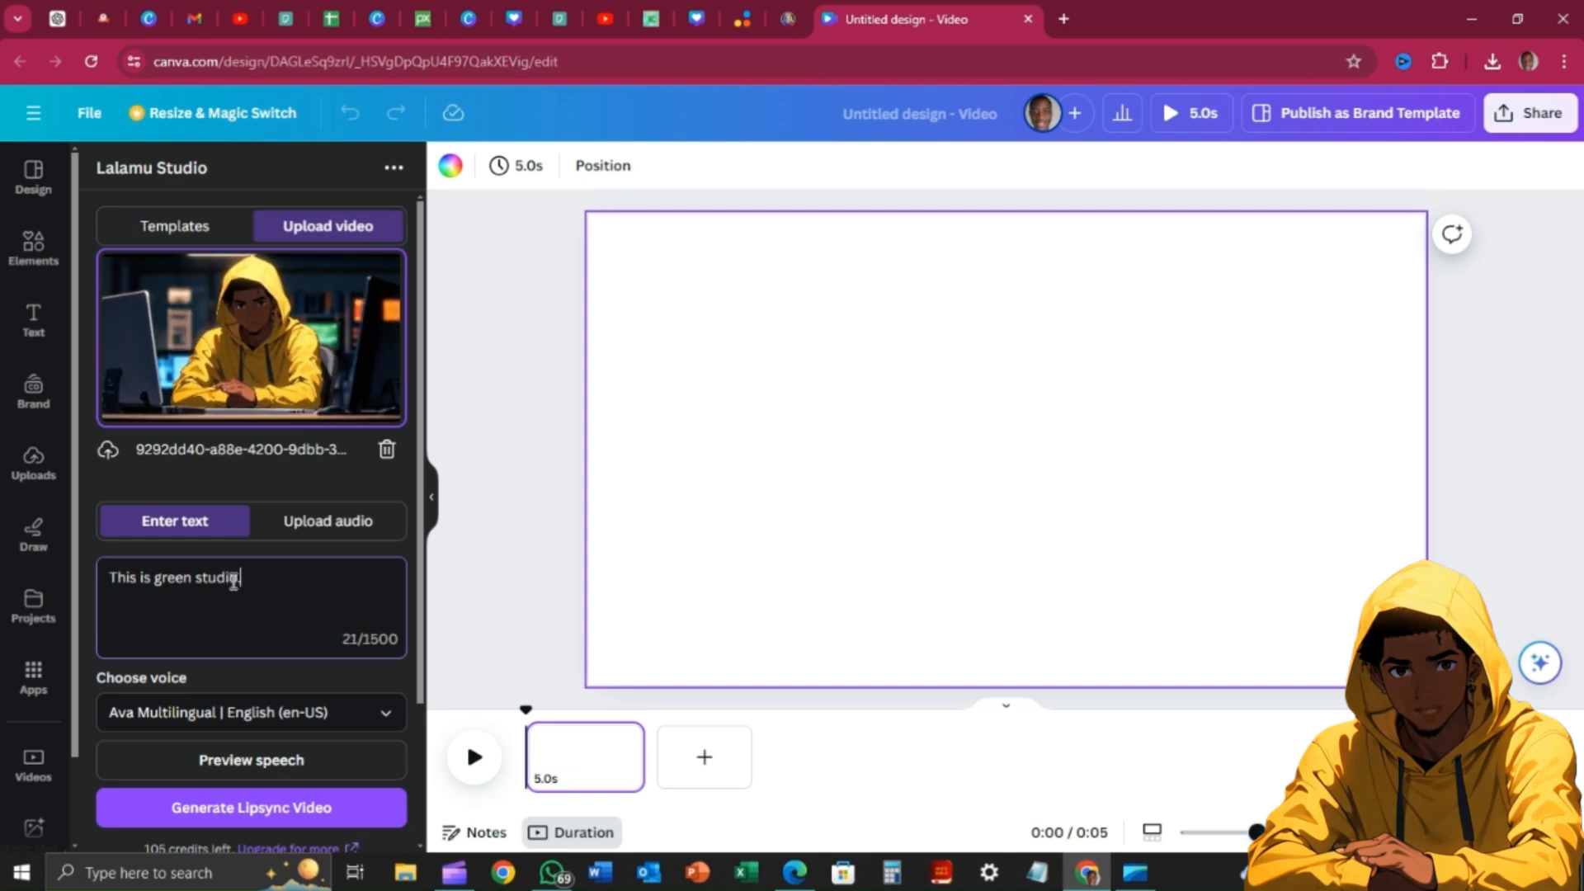
Continue the speech text with "Please subscribe for more tips to grow on youtube." after the opening sentence
text(Please )
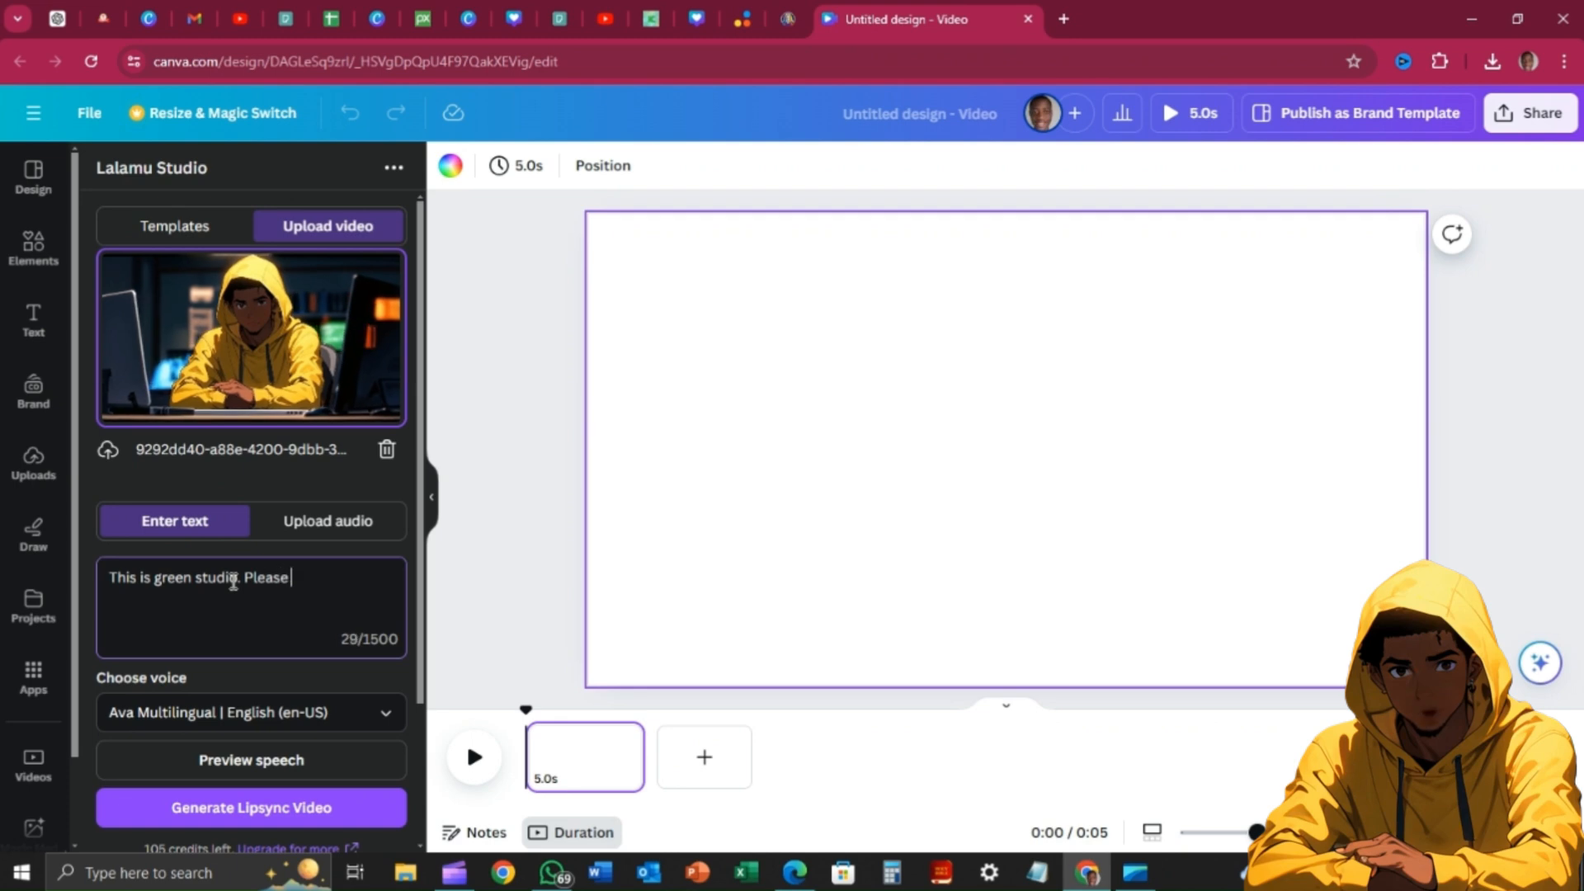
text(subscr)
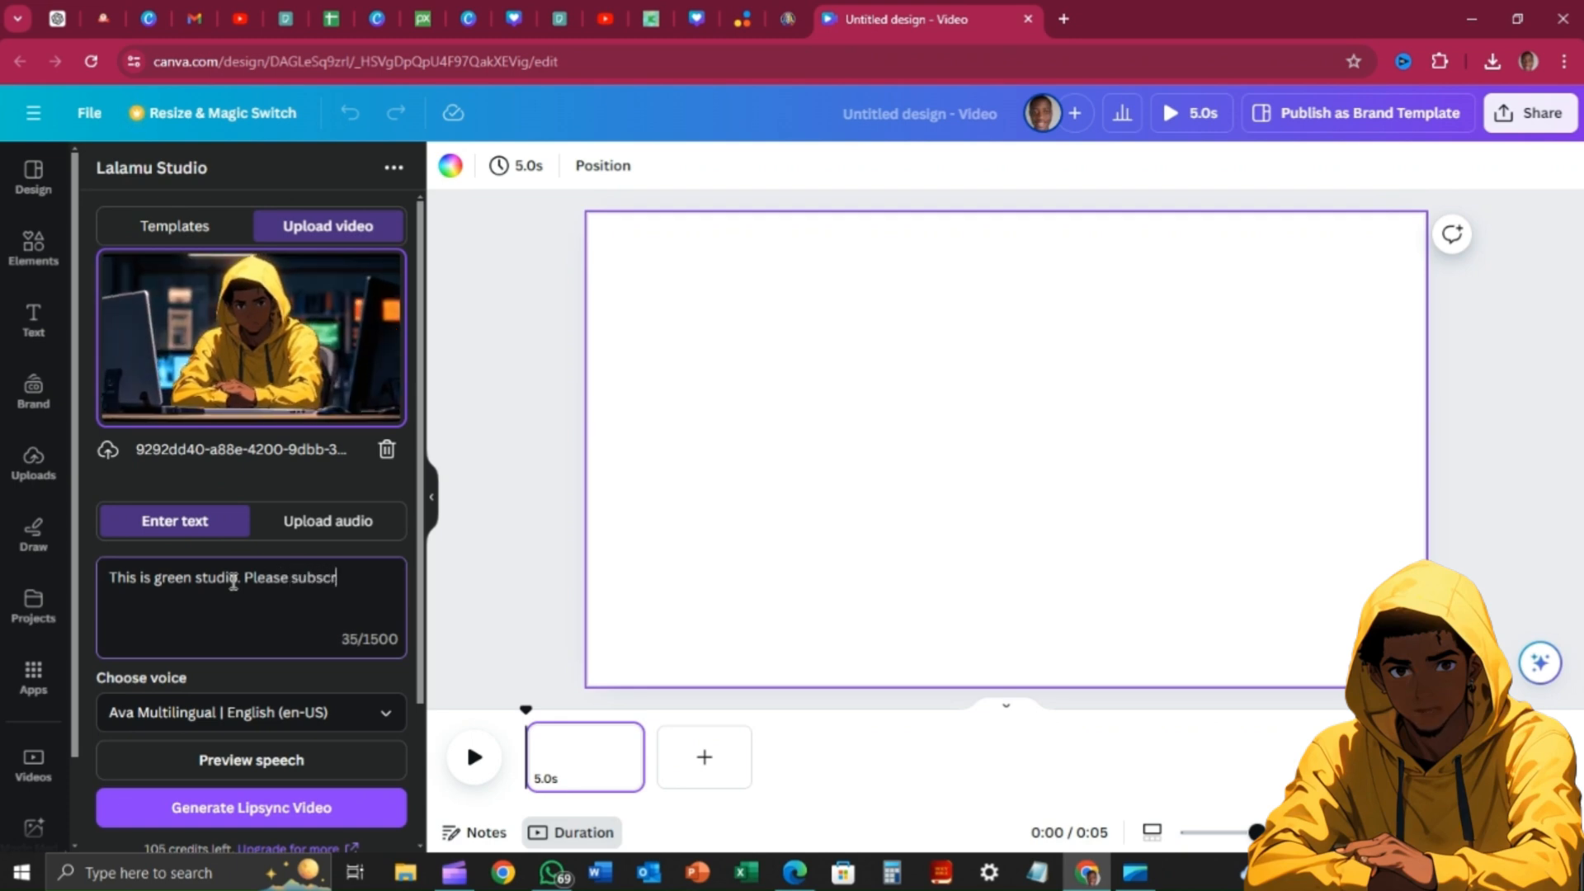
text(ibe fo)
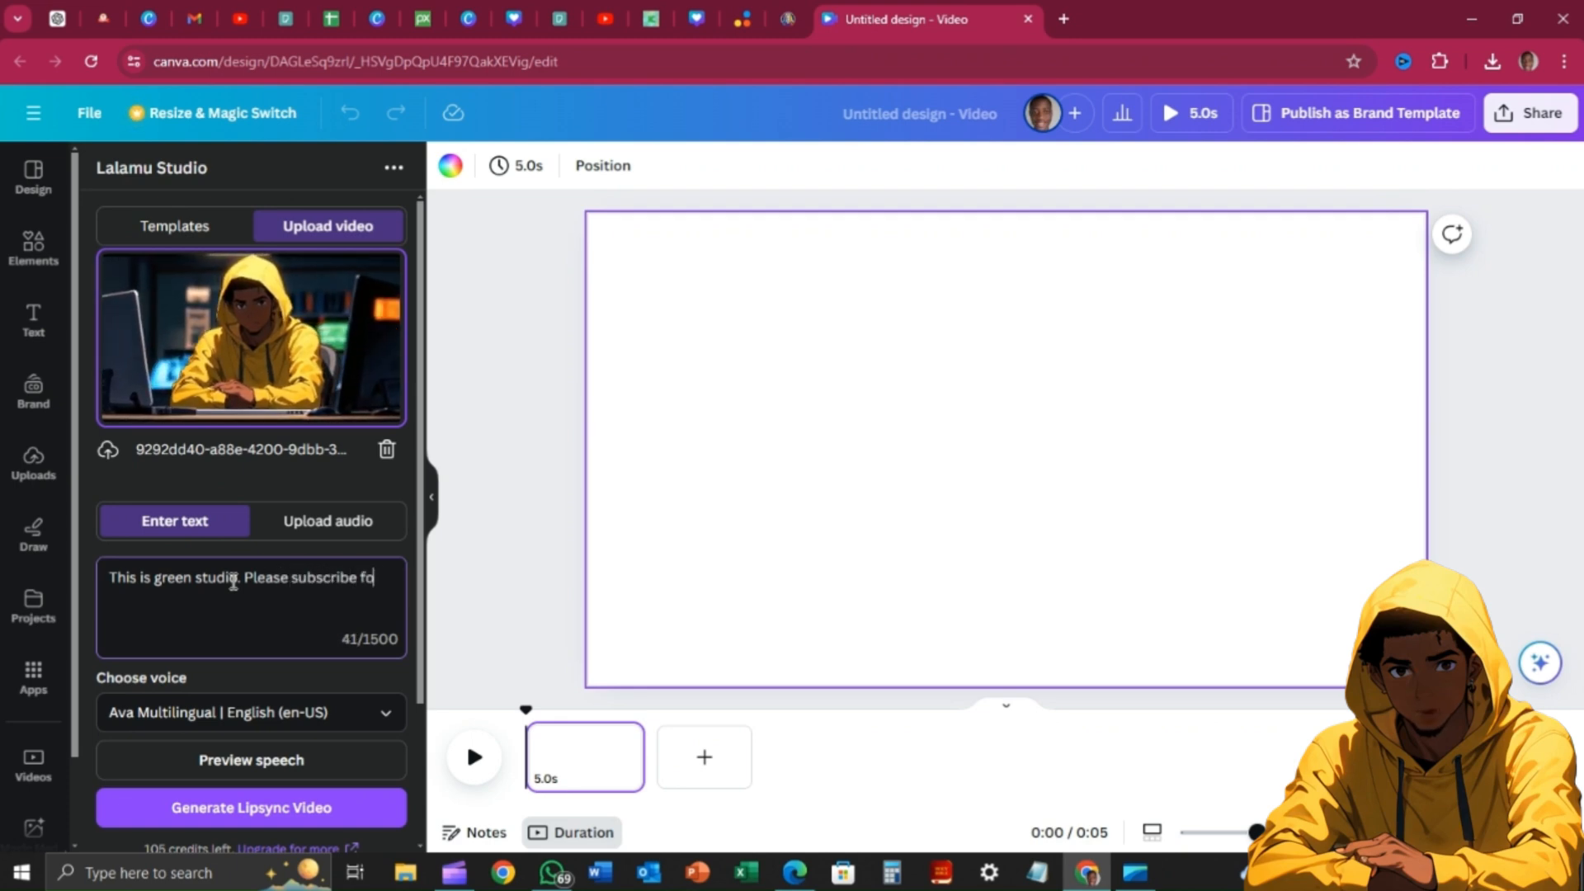
text(r m)
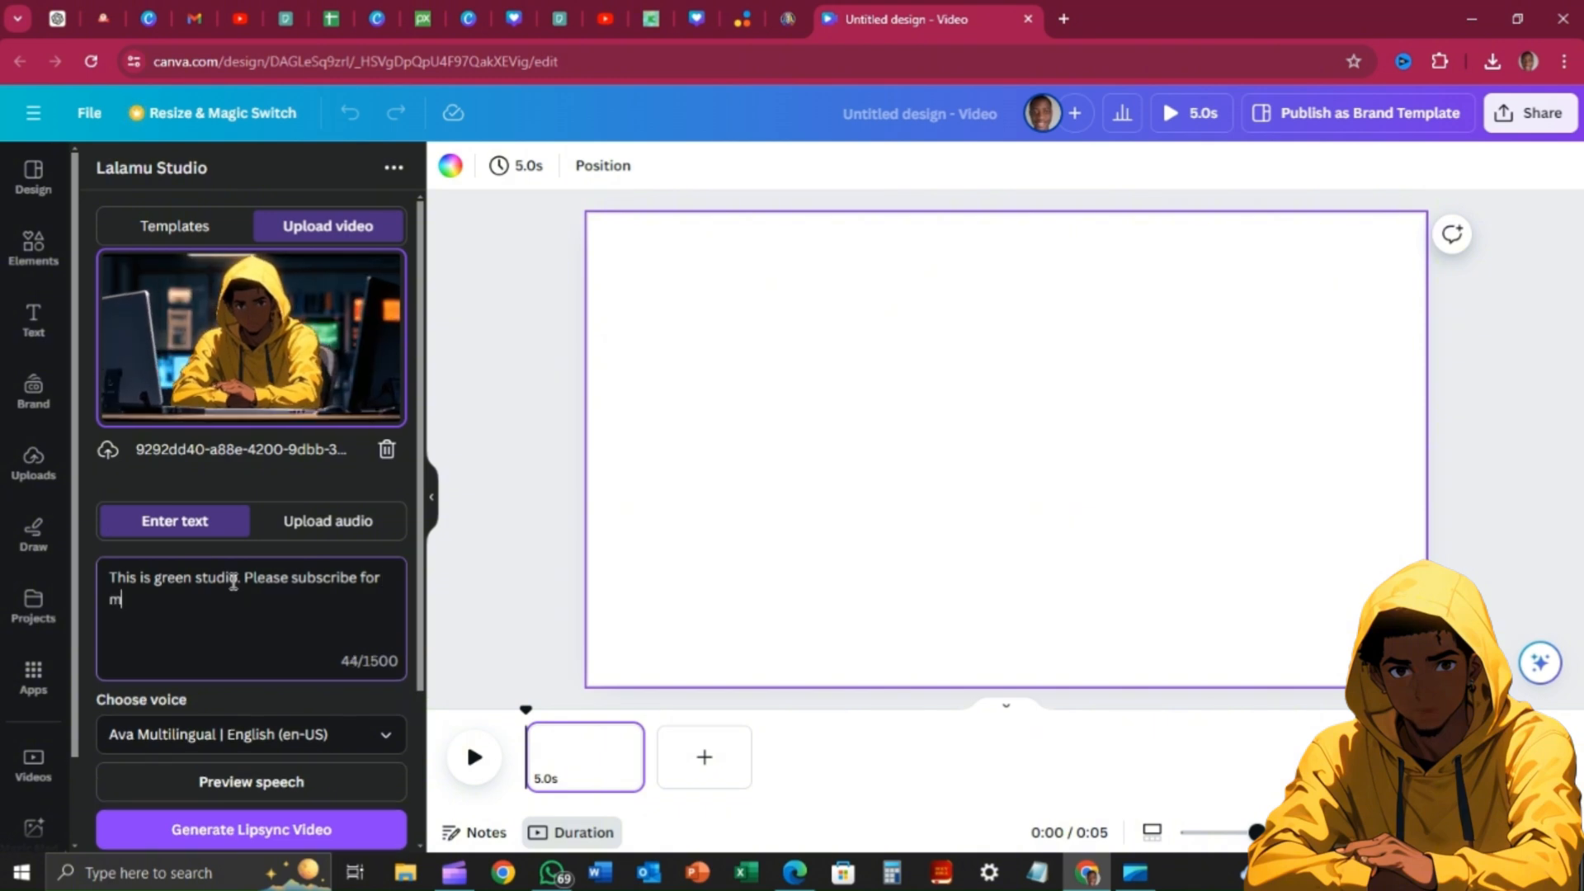
text(pre)
key(BackSpace)
key(BackSpace)
key(BackSpace)
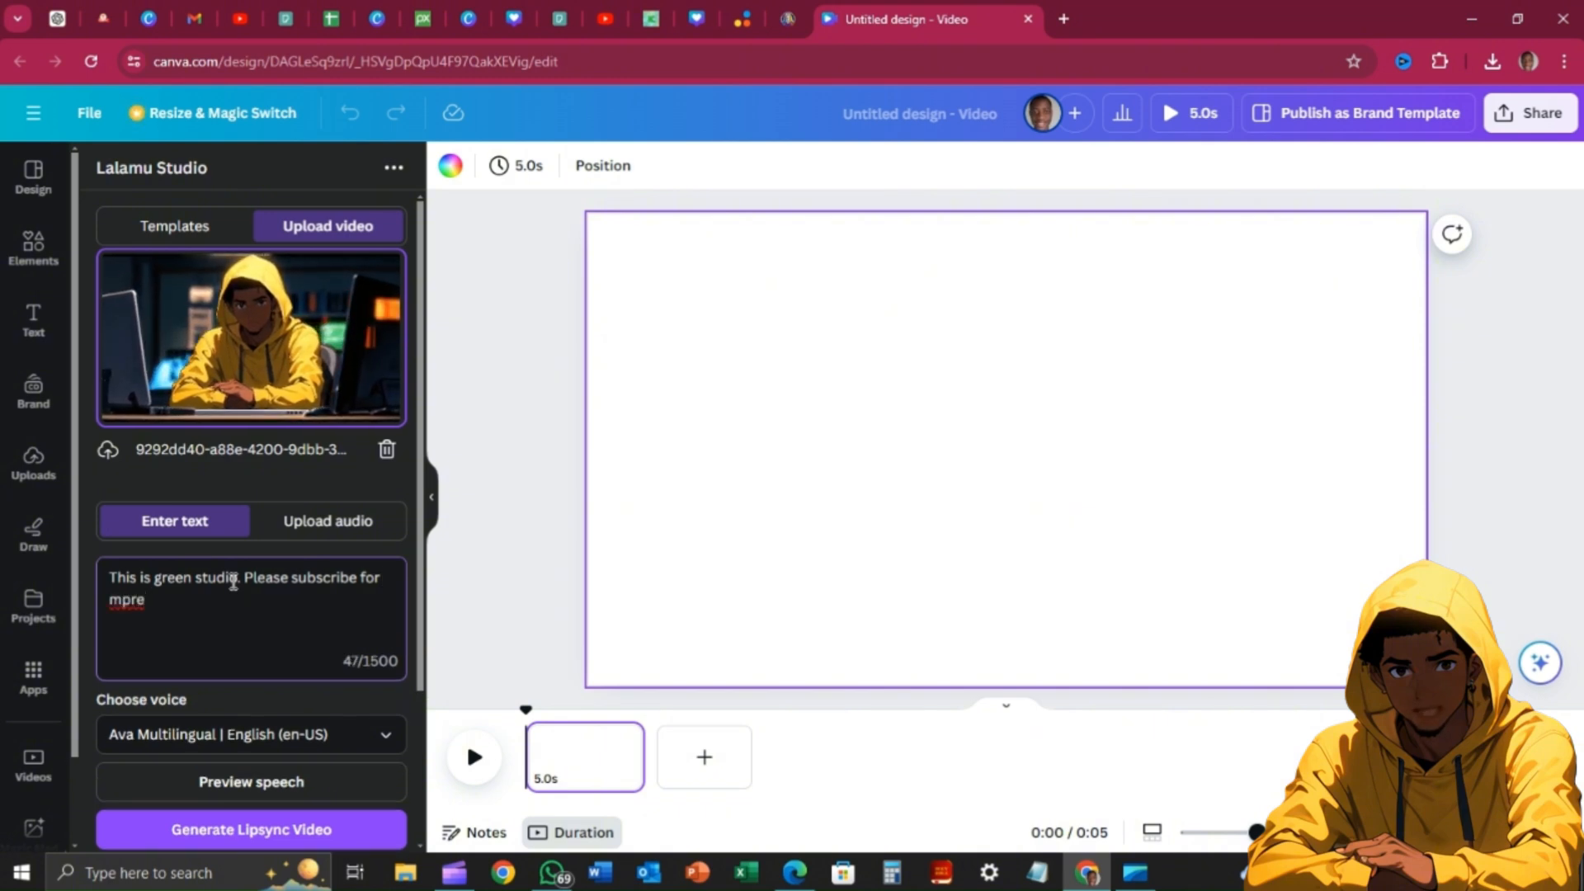
key(BackSpace)
text(ore )
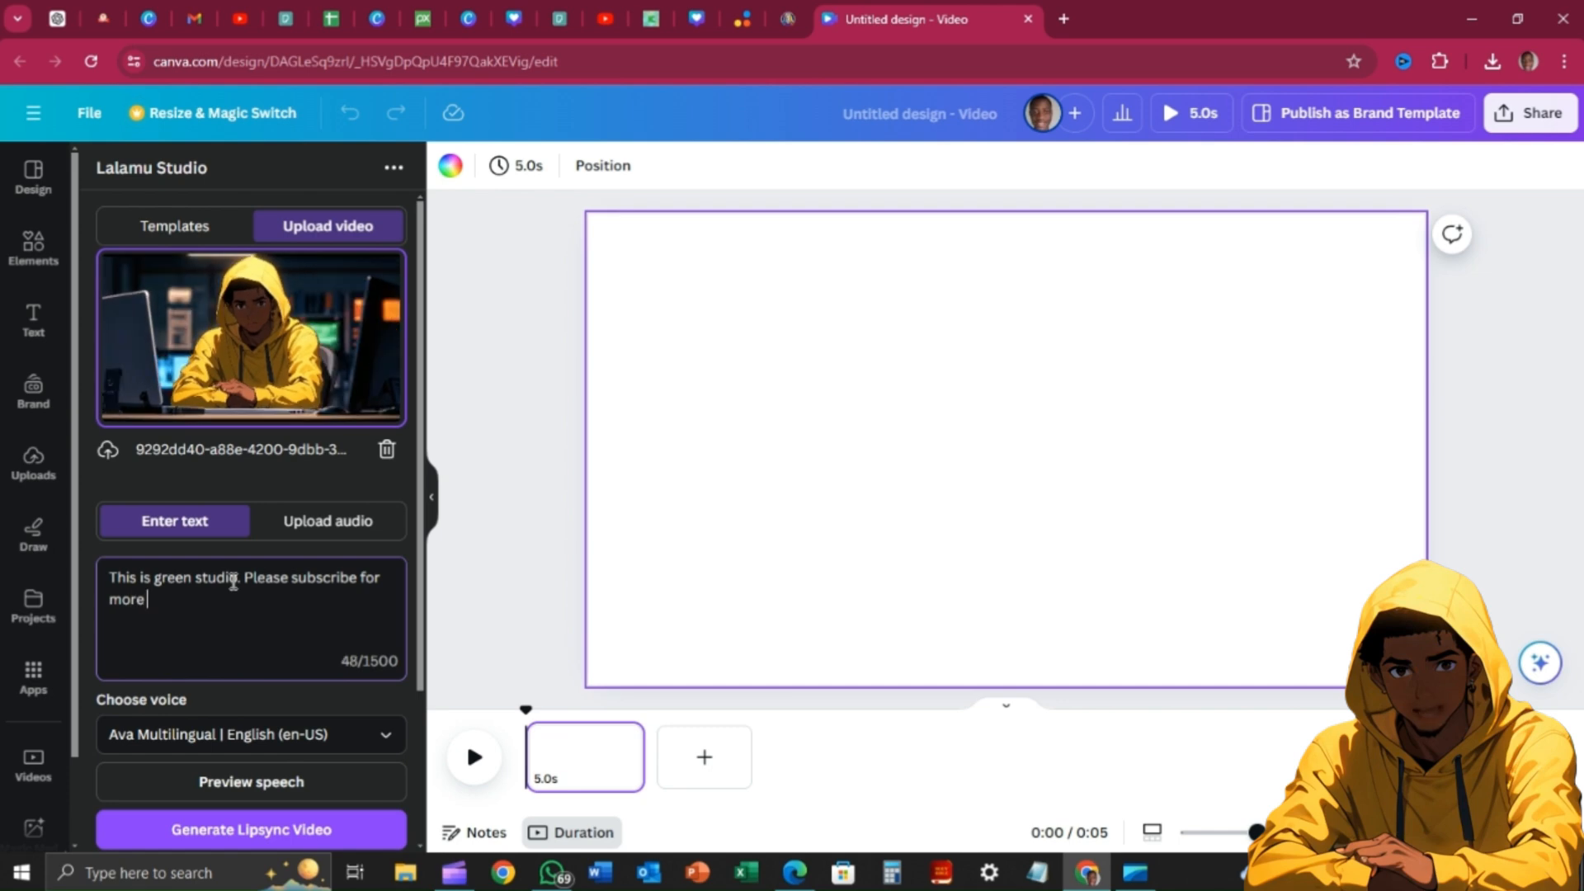
text(tips to )
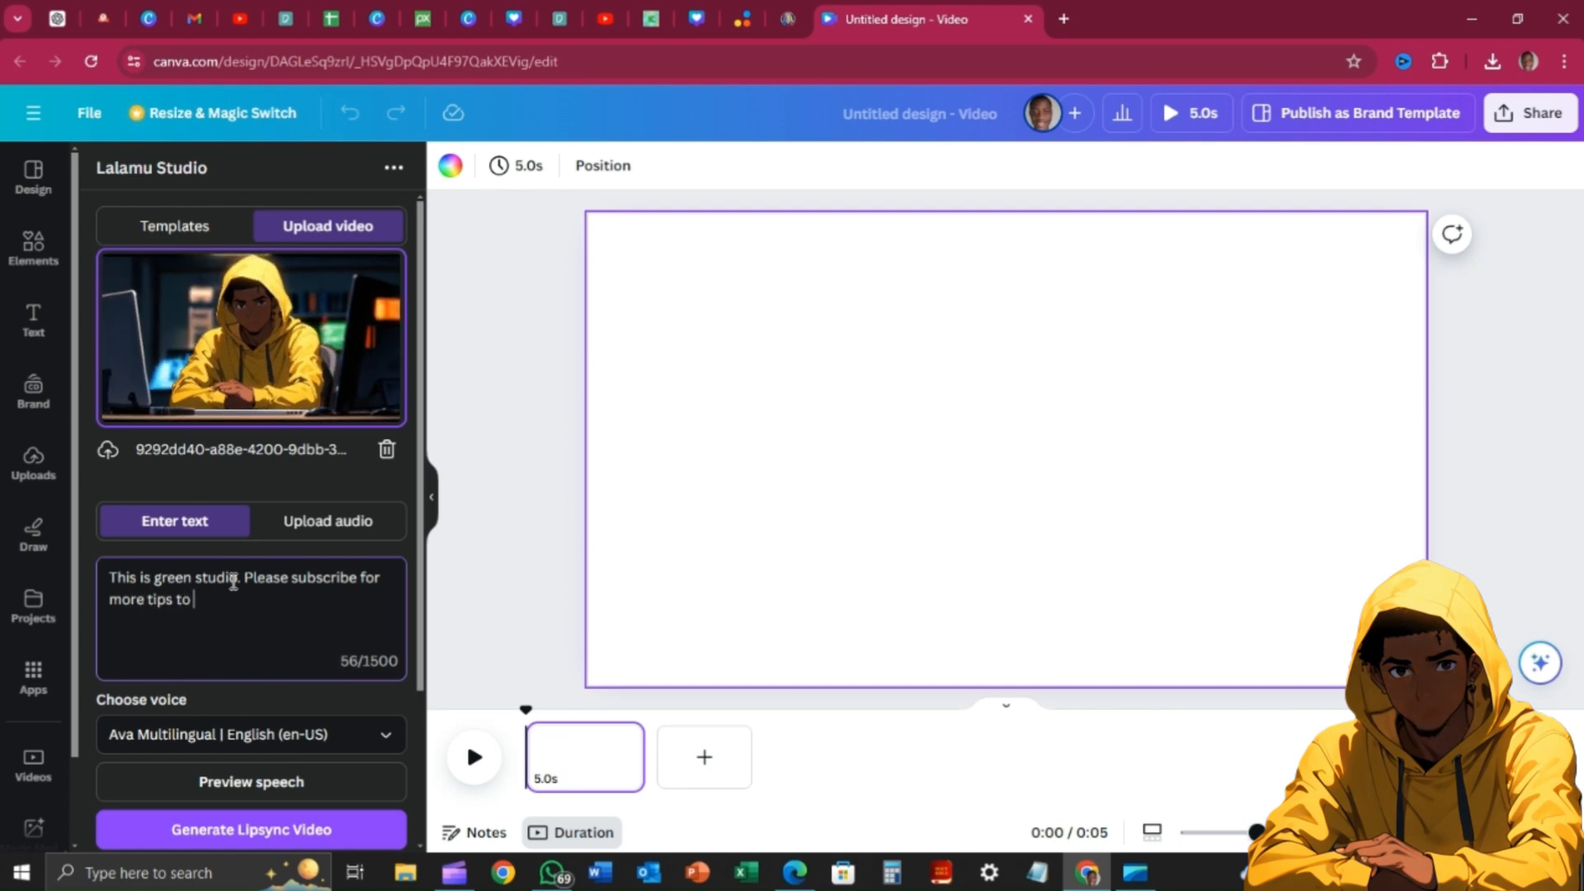
text(grow )
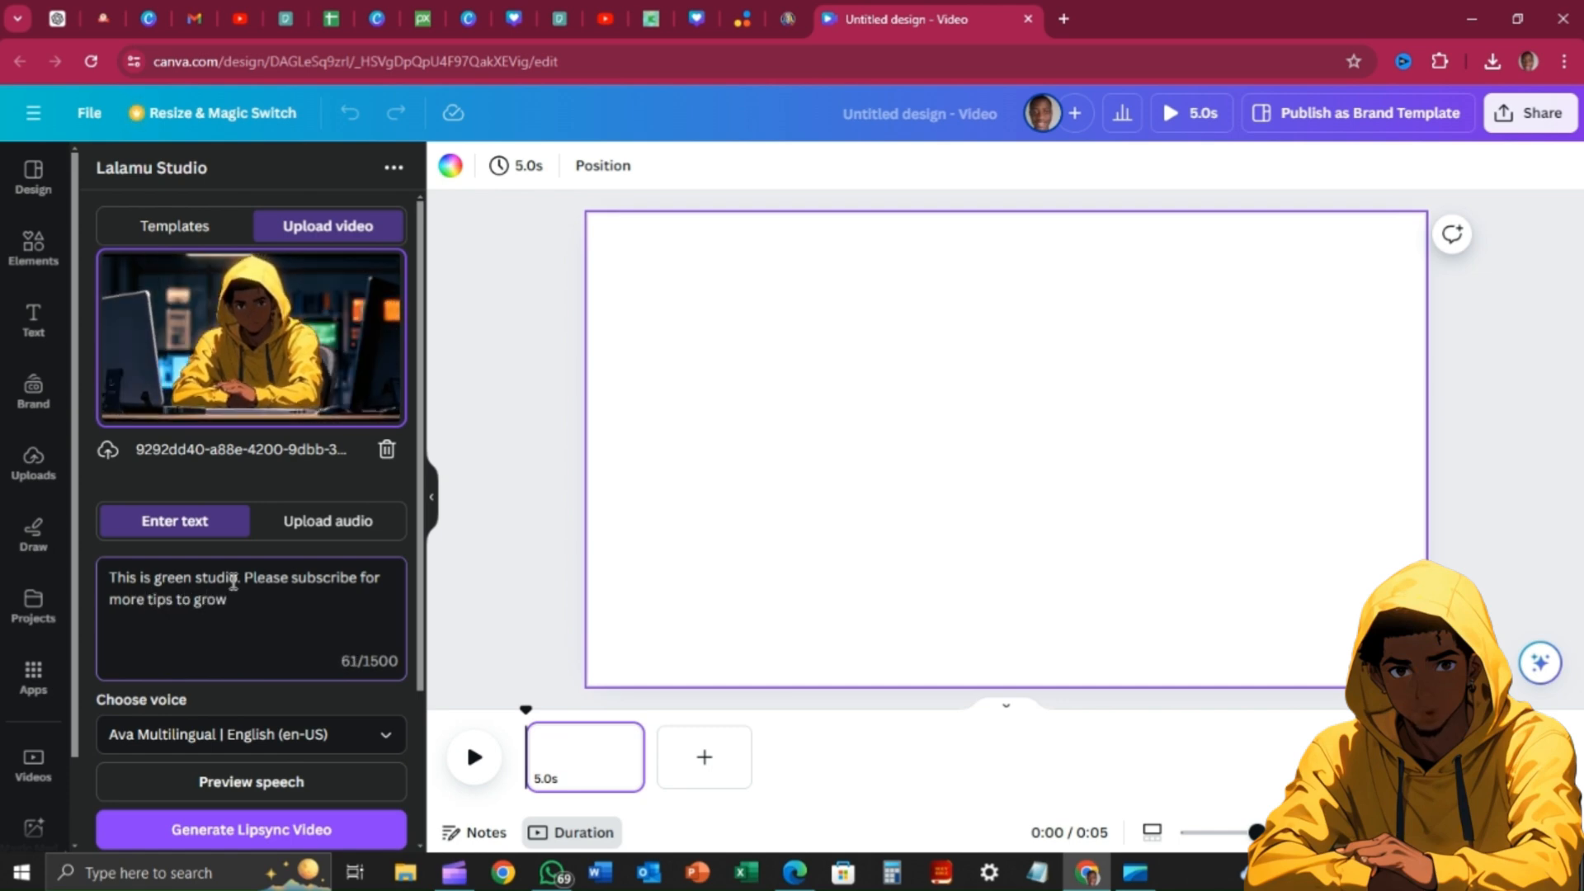
text(on youtu)
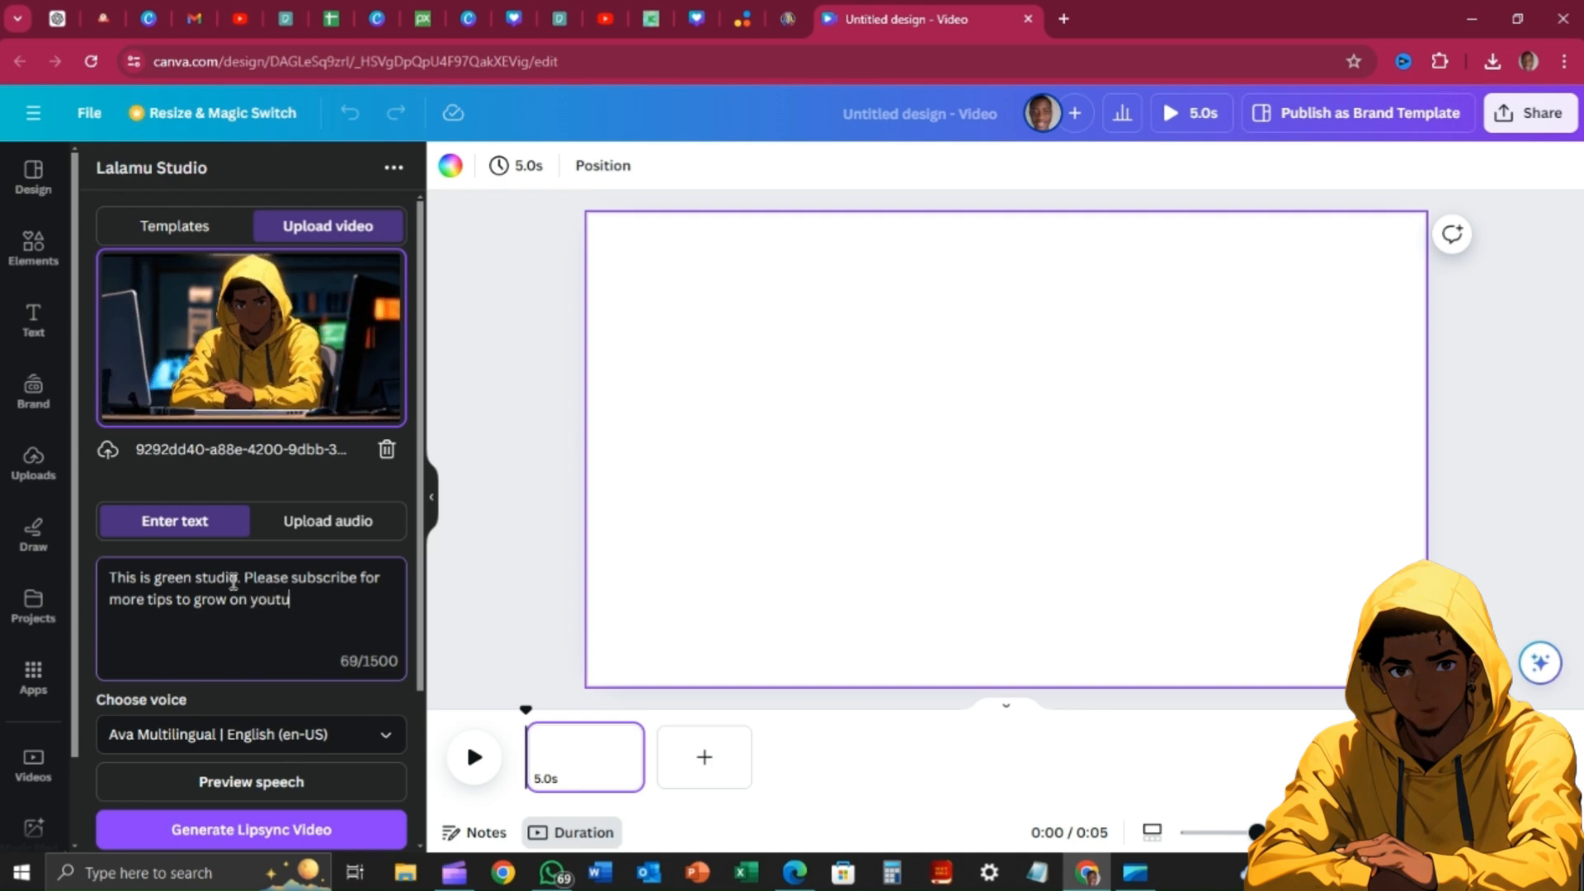
text(be.)
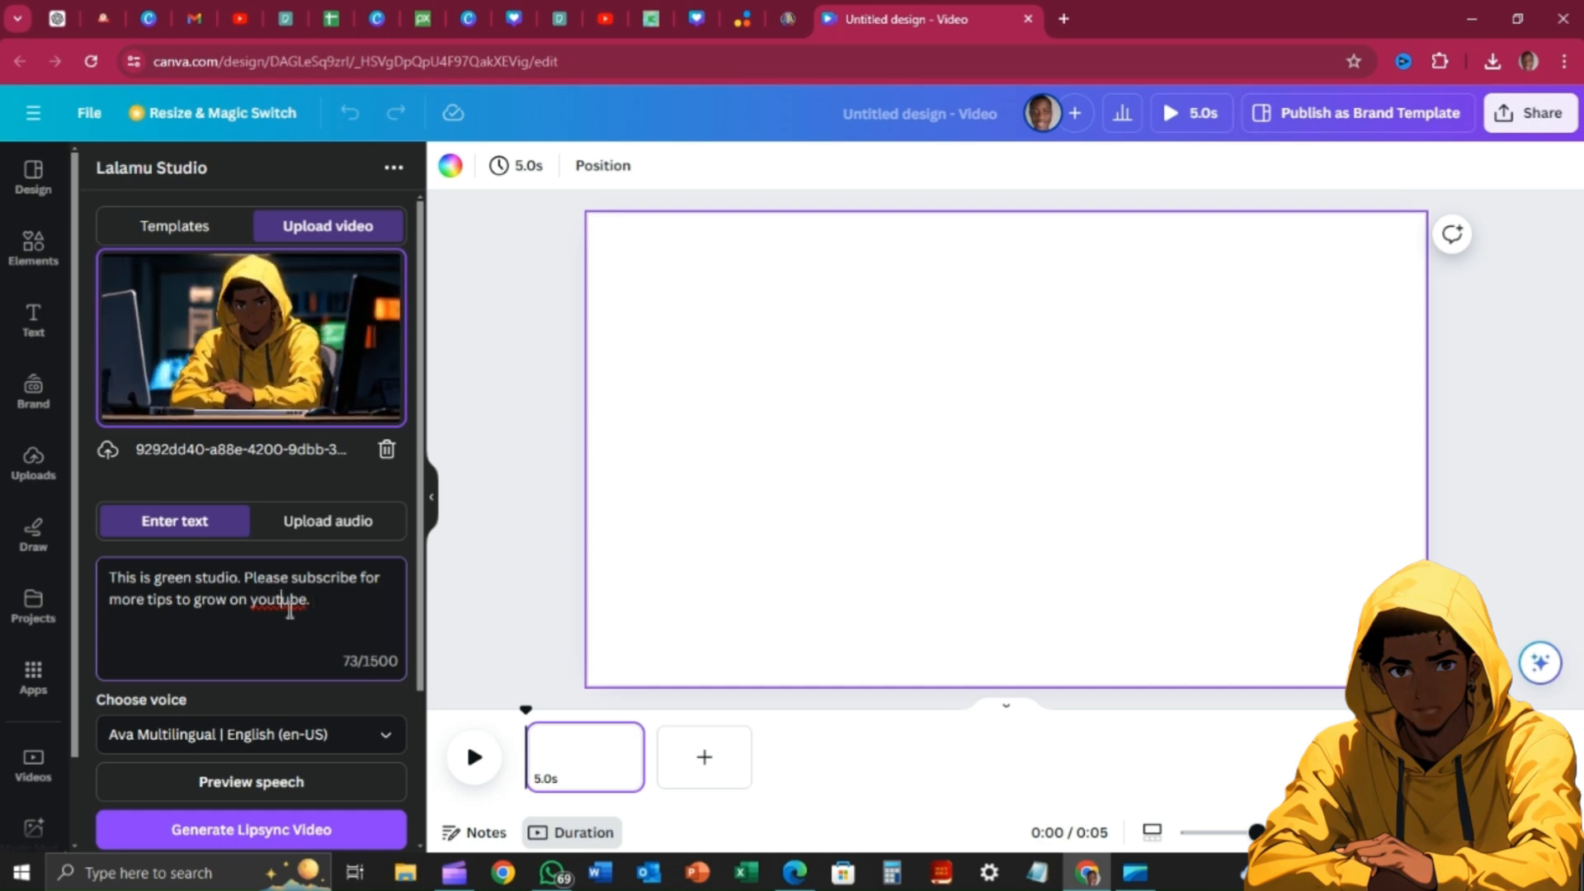
Capitalize the T in the speech text's last word so it reads "youTube" and generate the lipsync video
click(290, 610)
key(BackSpace)
text(T)
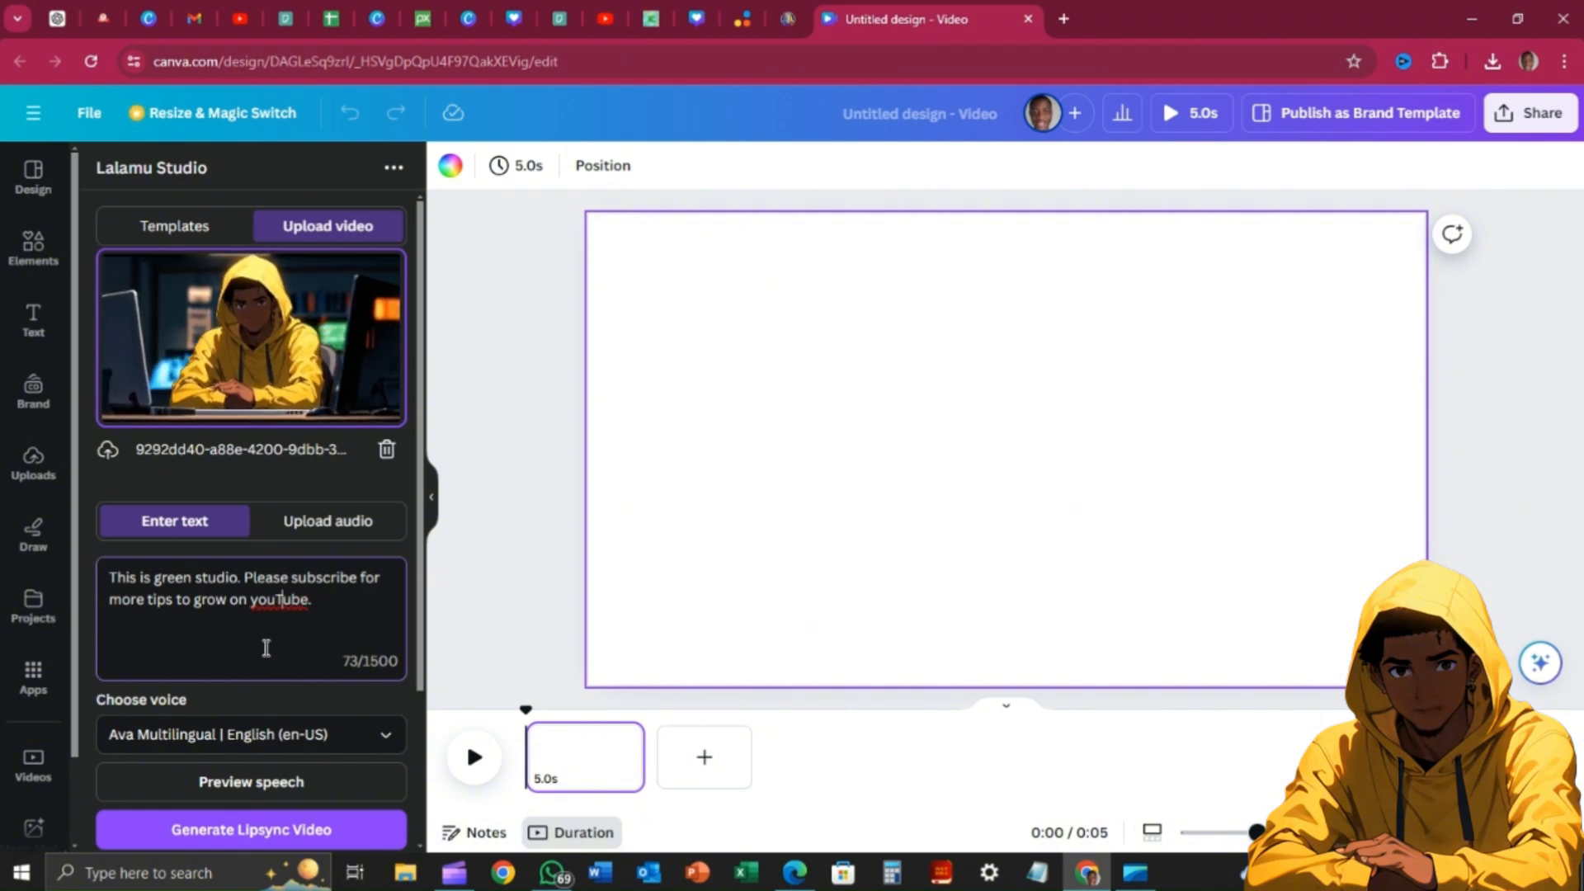
scroll(277, 644, down, 1)
scroll(277, 643, down, 3)
click(378, 647)
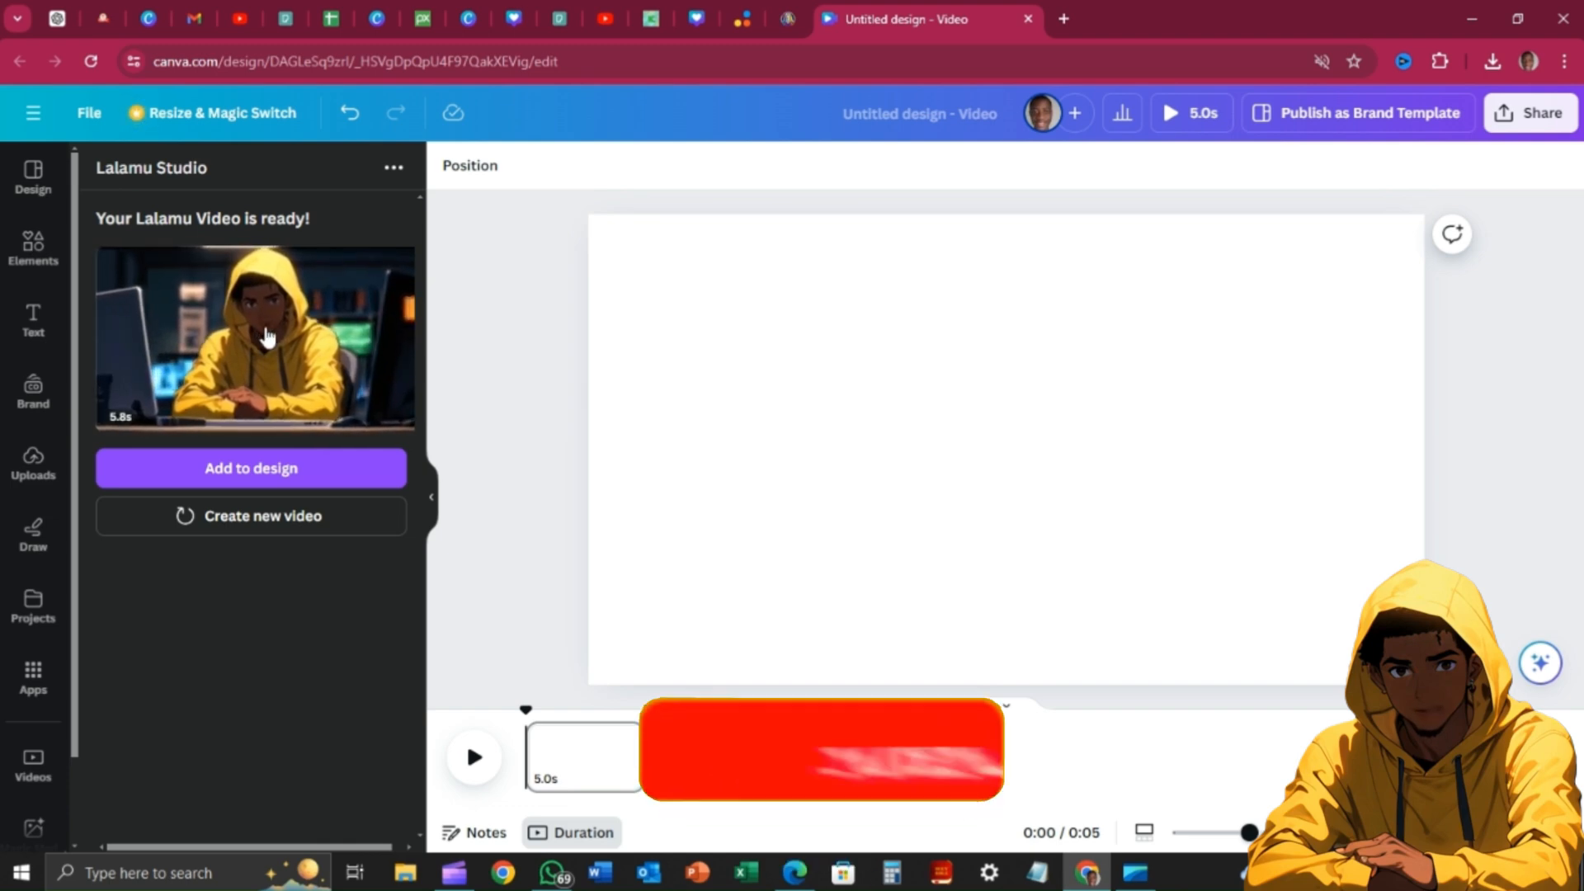
Add the generated lipsync video to the page, scale it to fill the whole canvas, and play it
click(265, 337)
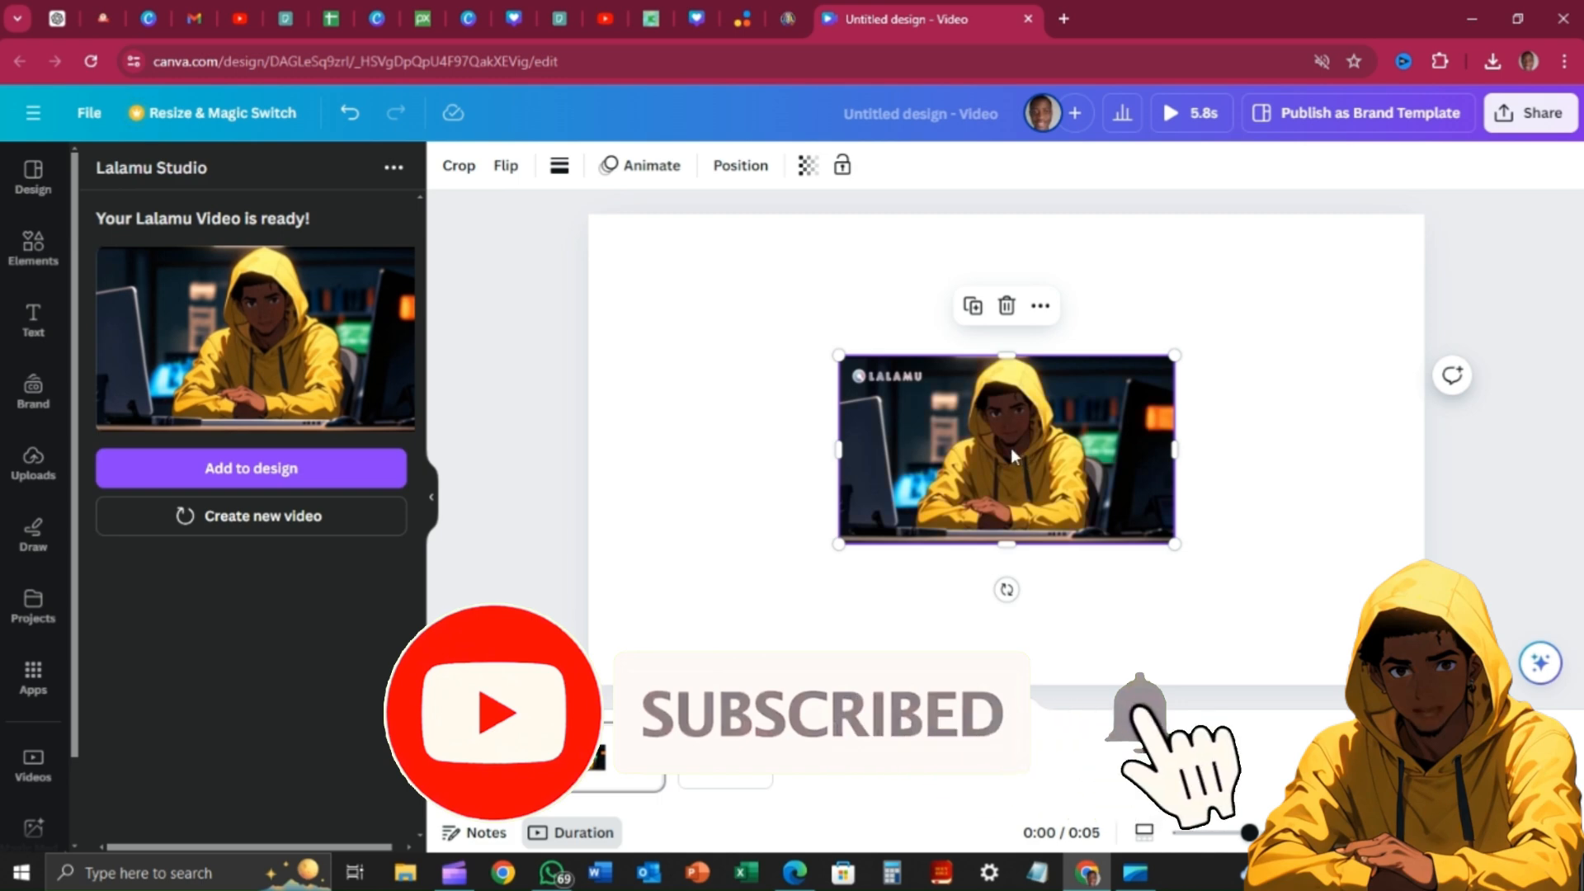
drag(1012, 448, 783, 314)
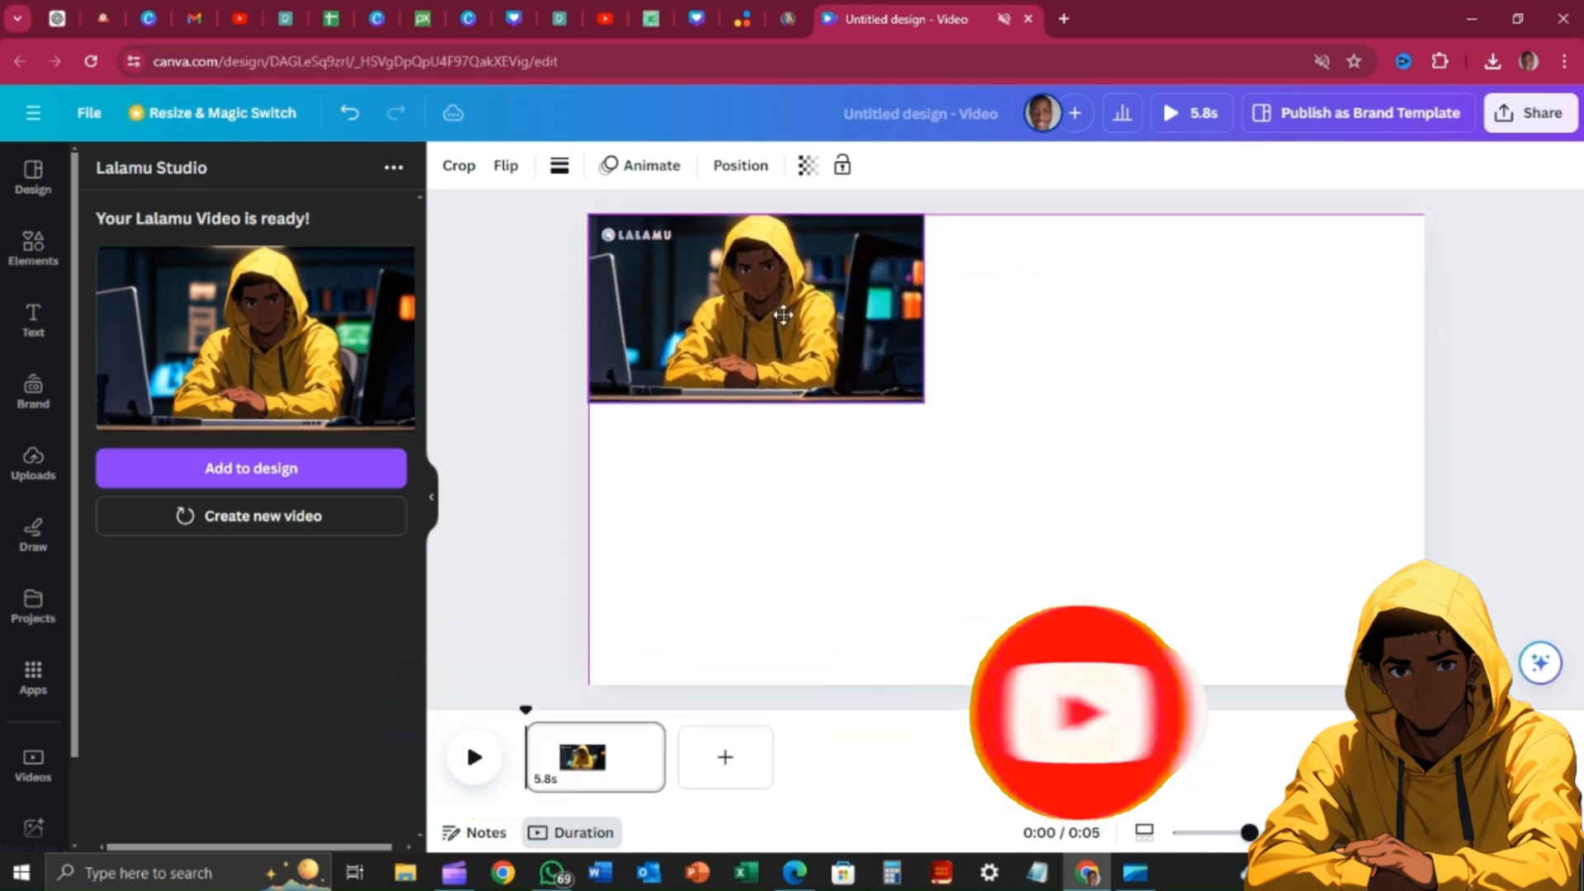
drag(924, 402, 1474, 696)
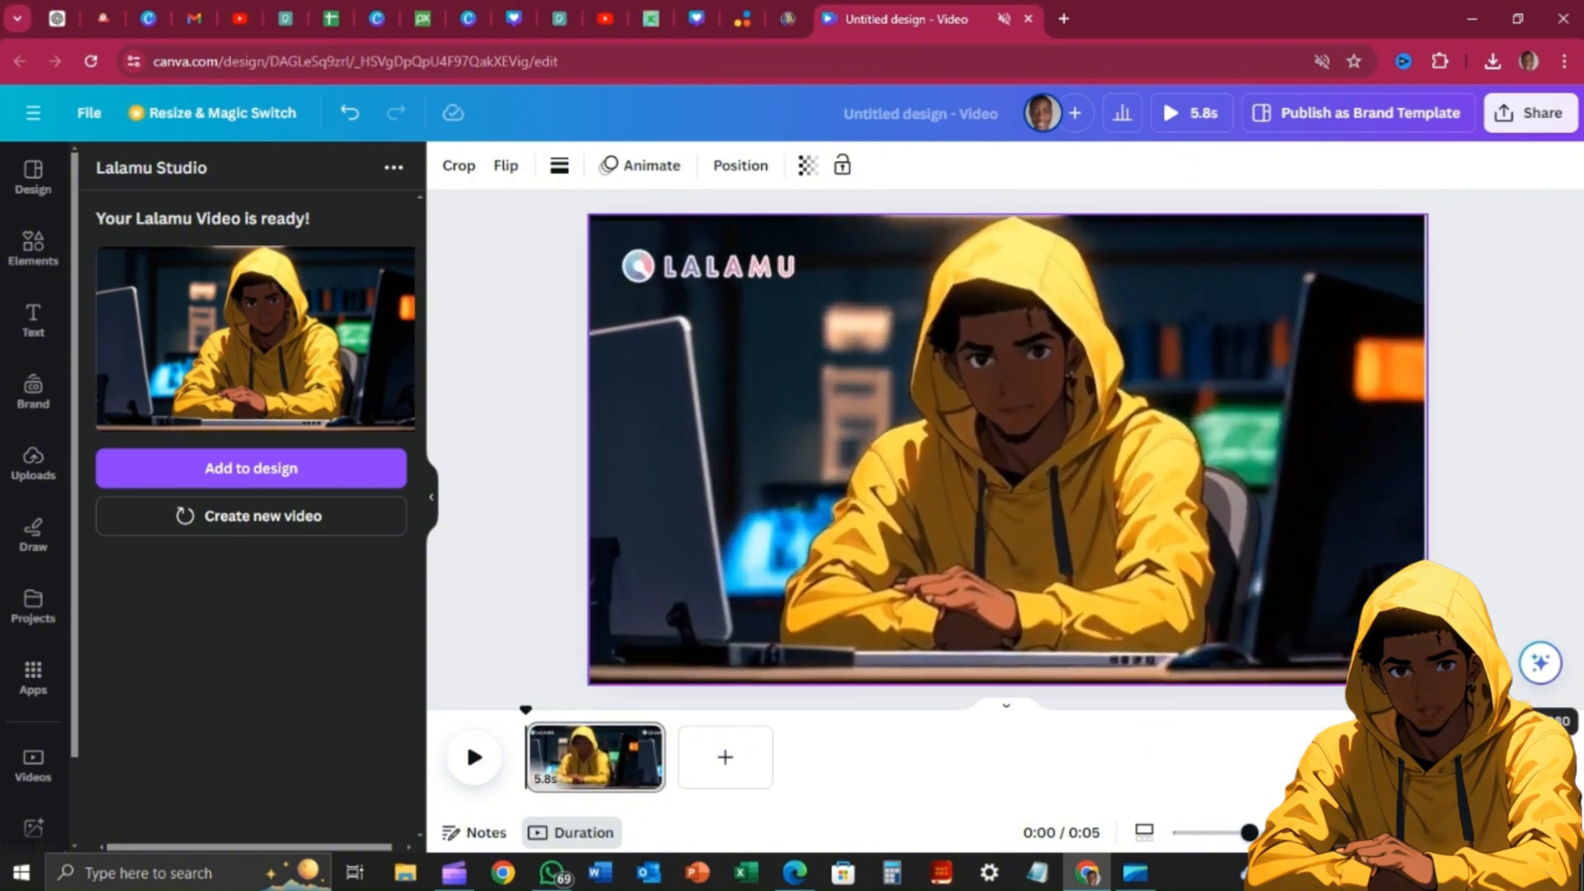
click(1481, 551)
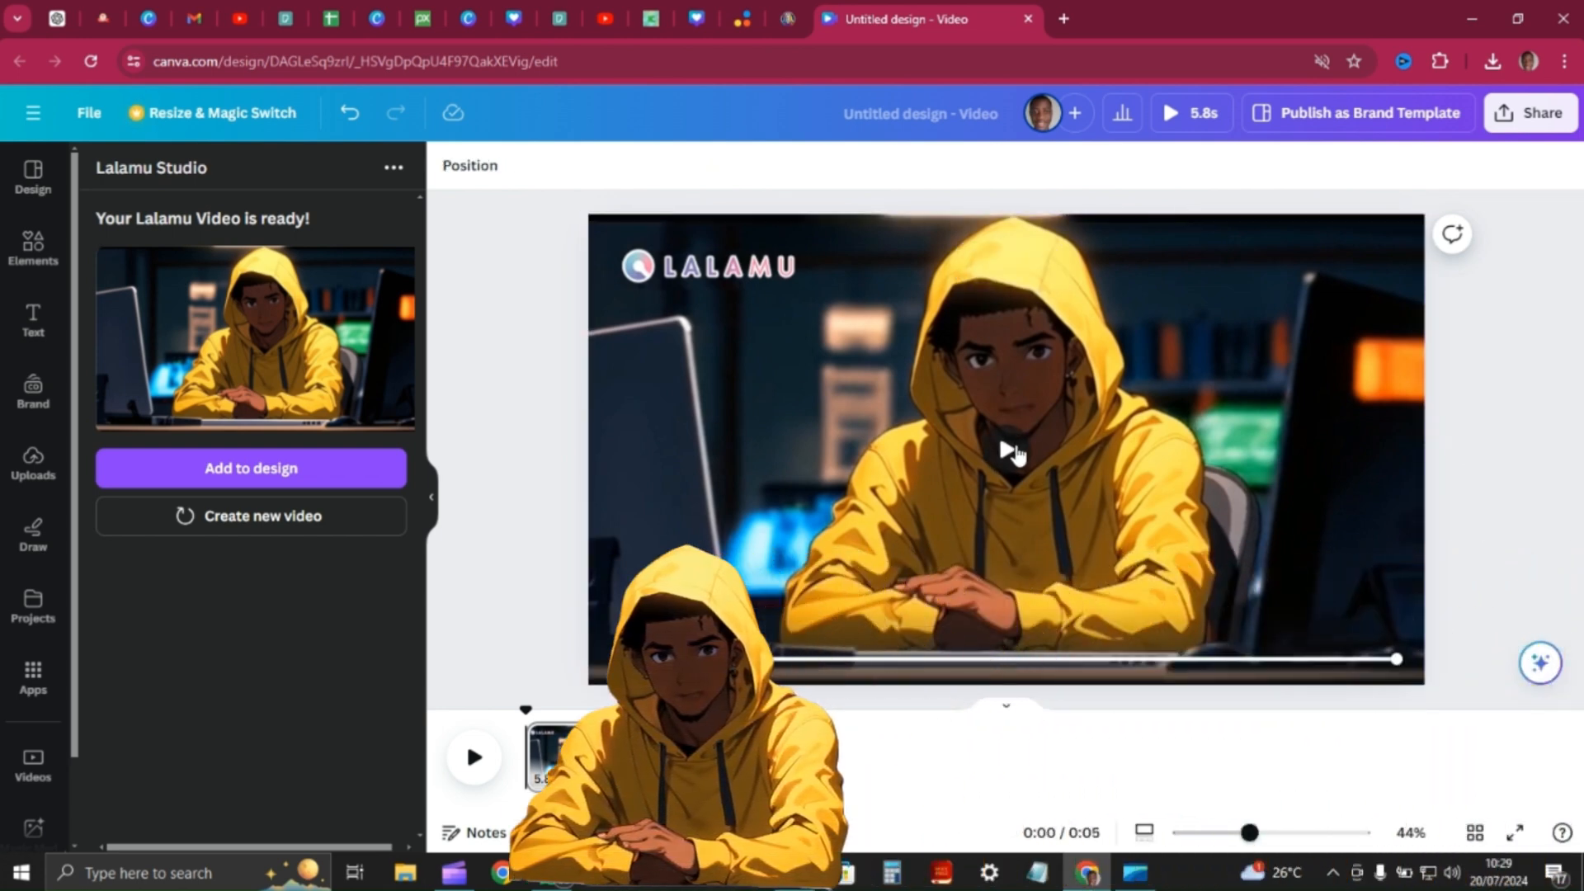
click(1006, 450)
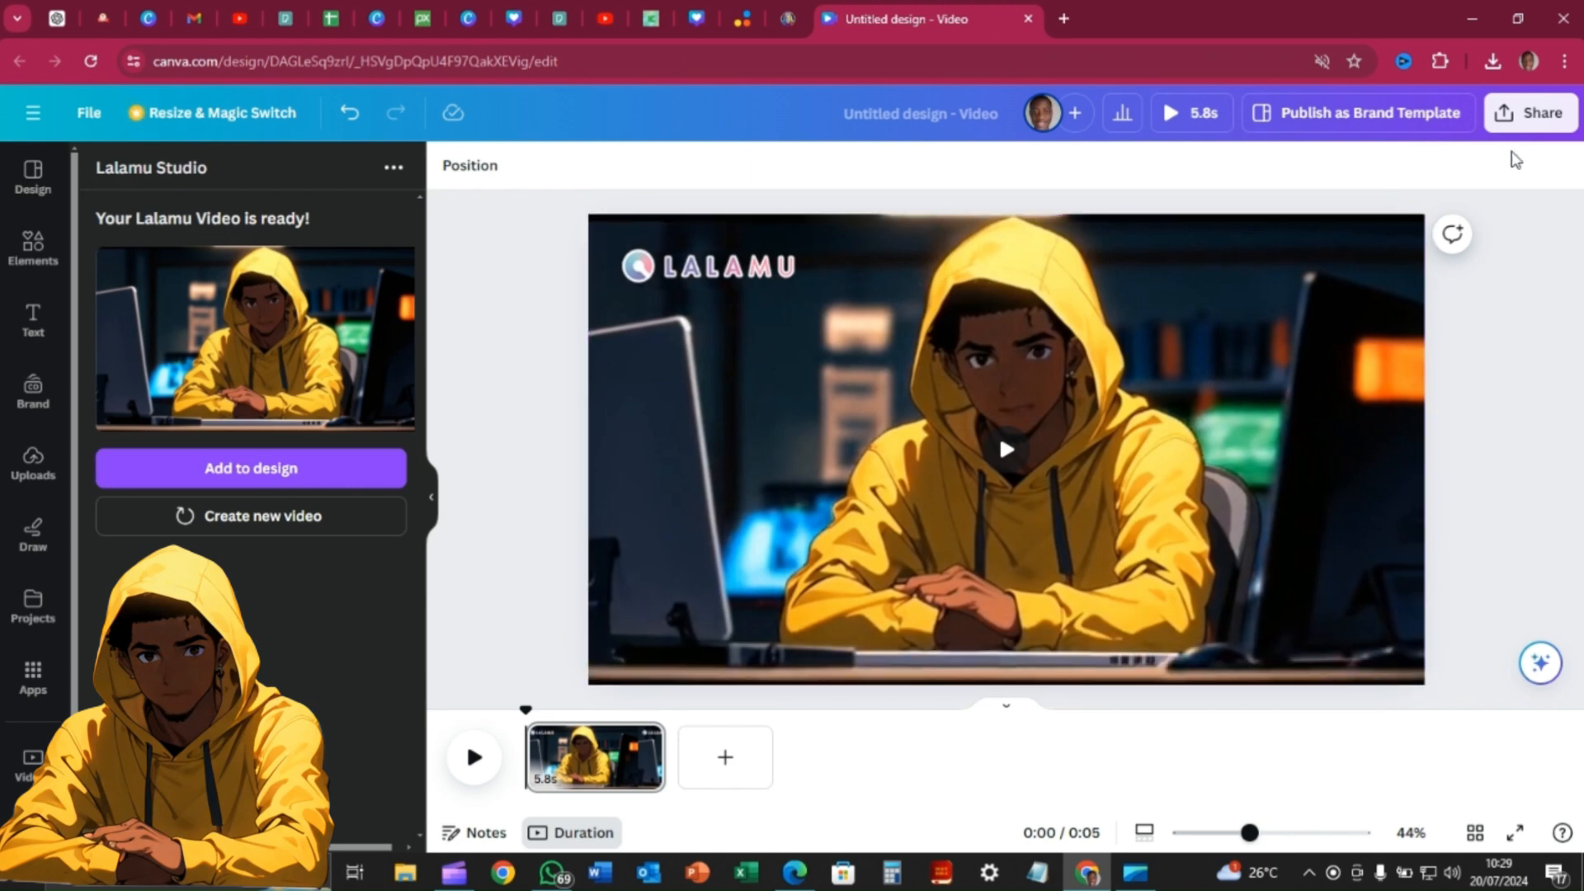
Download the design as an MP4 video at 1080p (HD) quality
click(1515, 121)
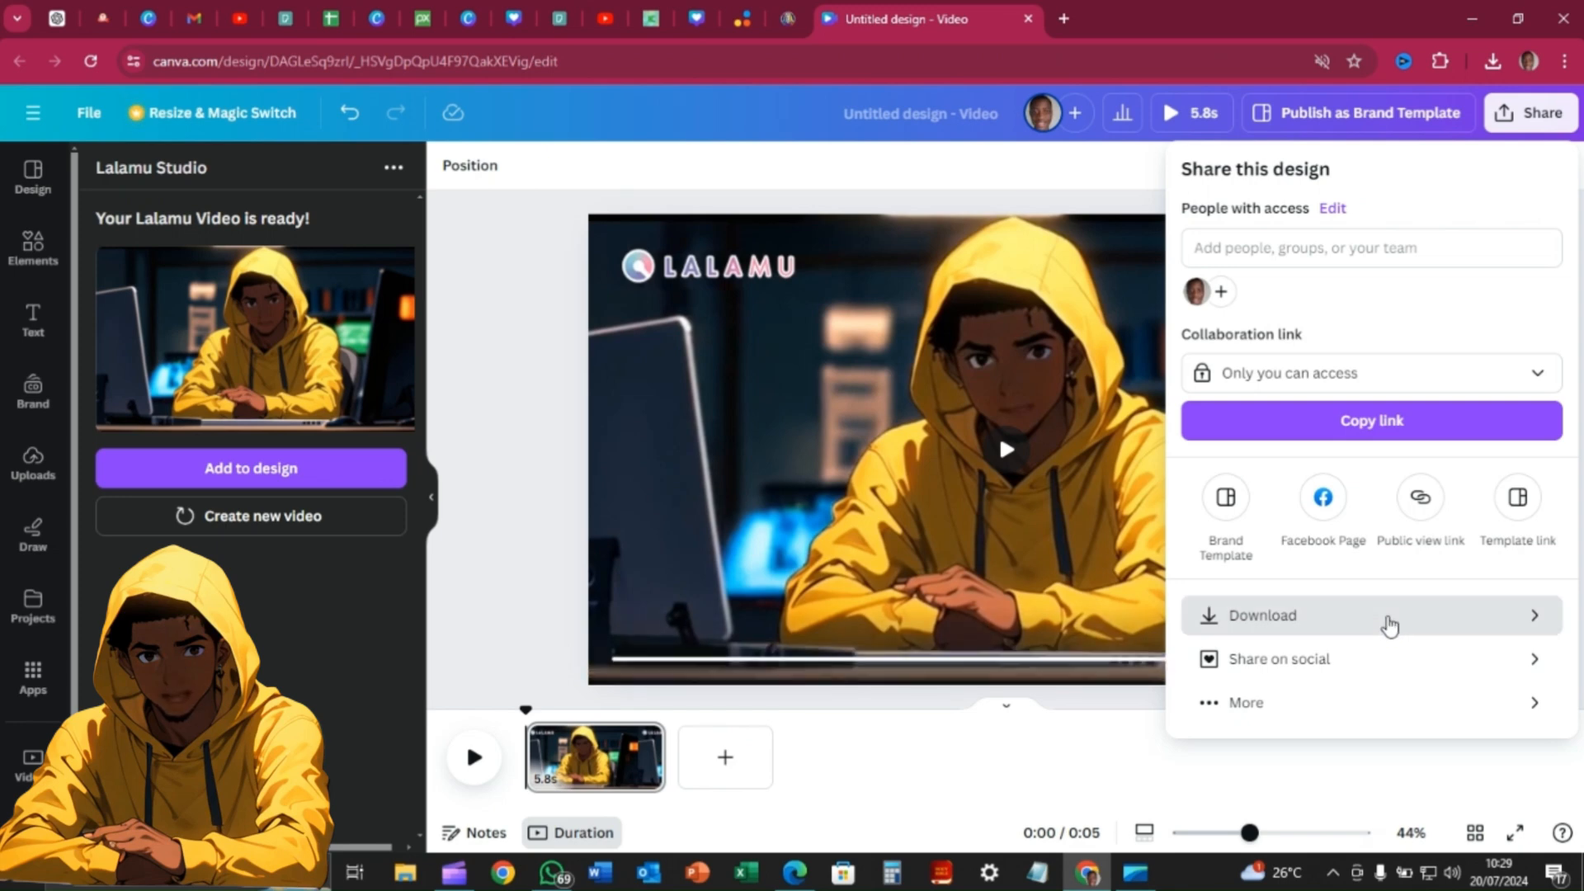
click(1389, 626)
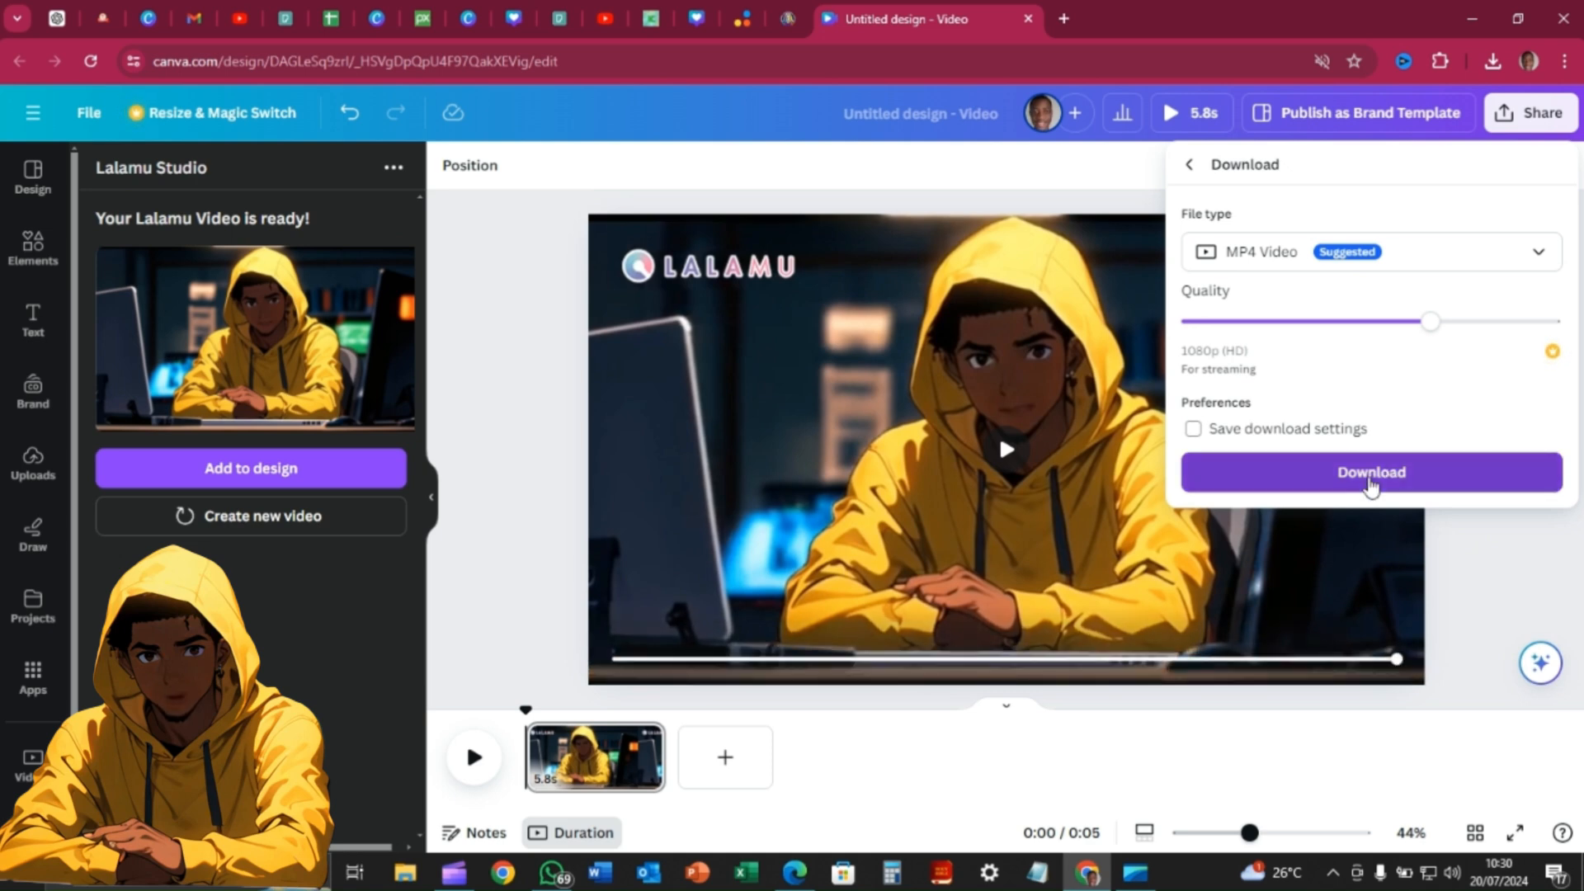
click(1370, 479)
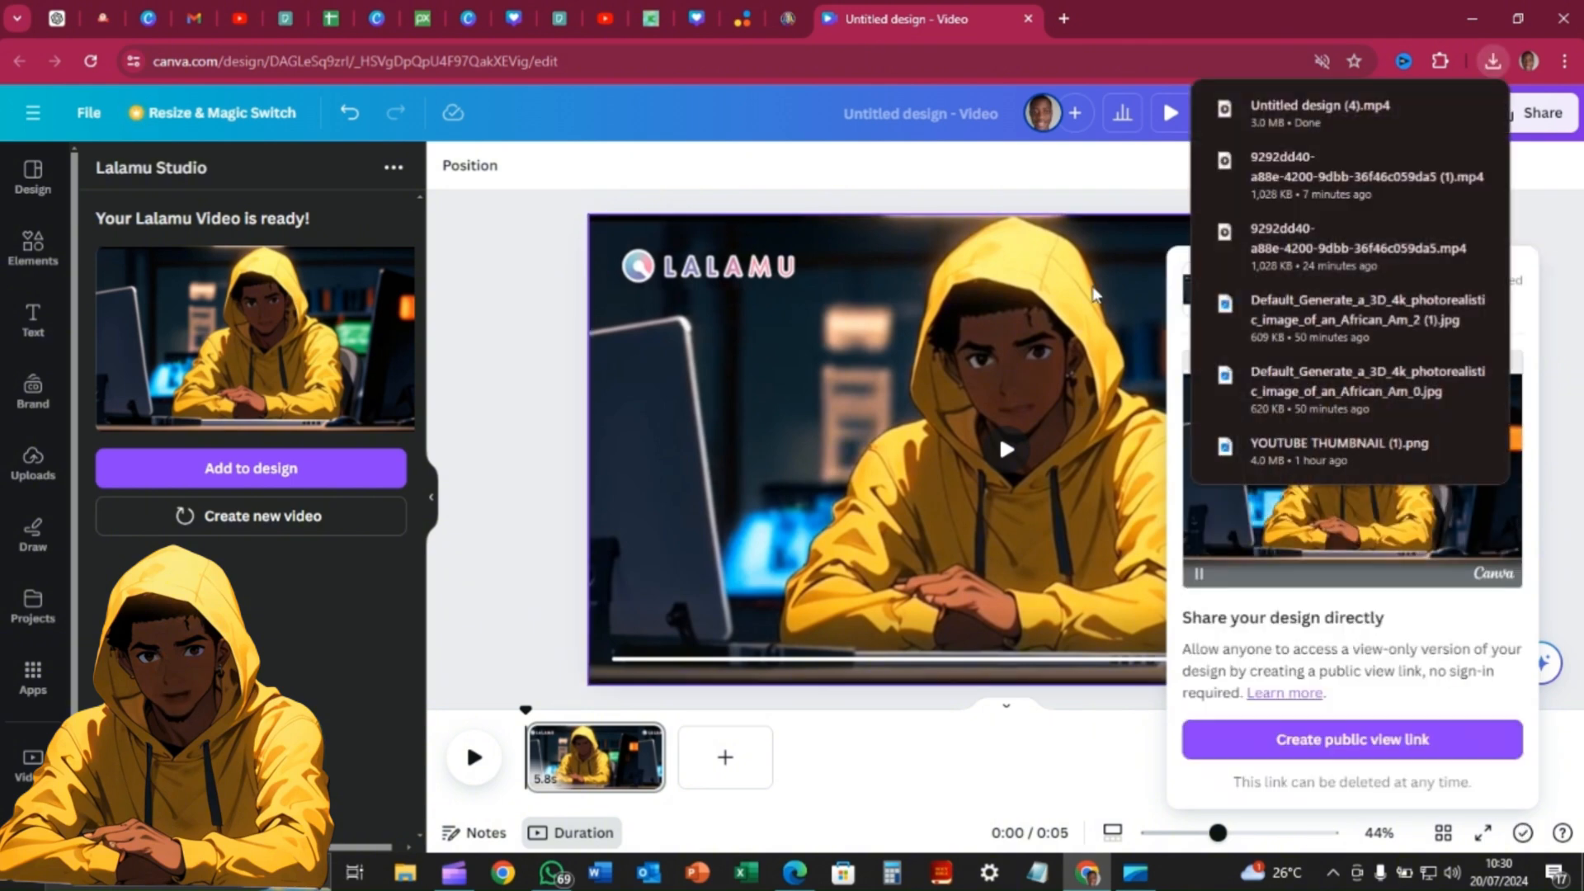
click(1093, 295)
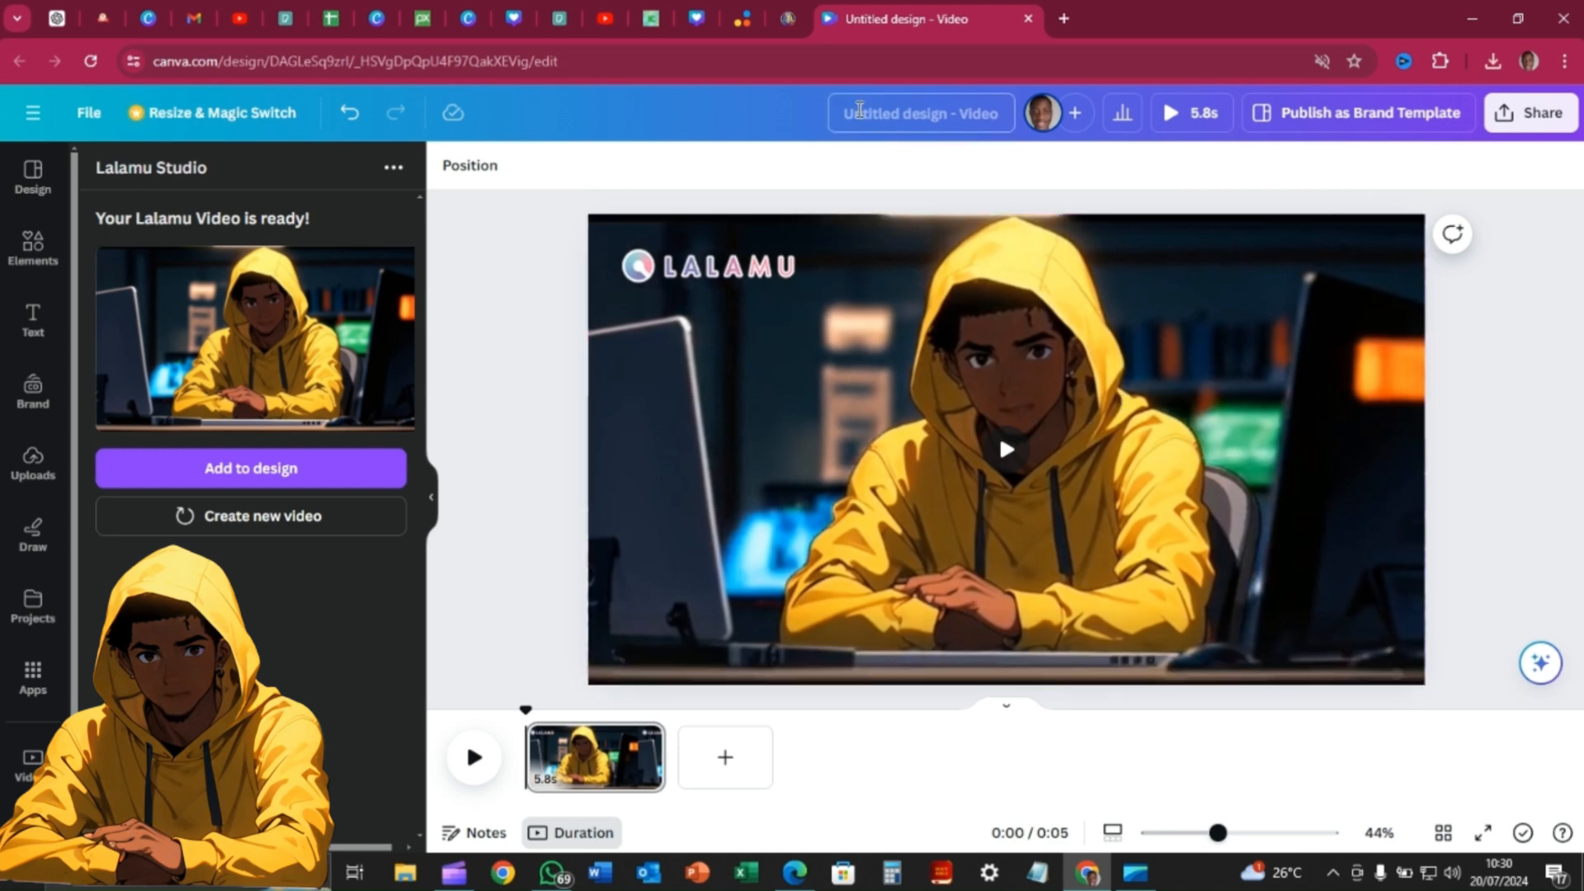
Switch to the 123apps website and open its Remove Logo from Video tool
click(743, 23)
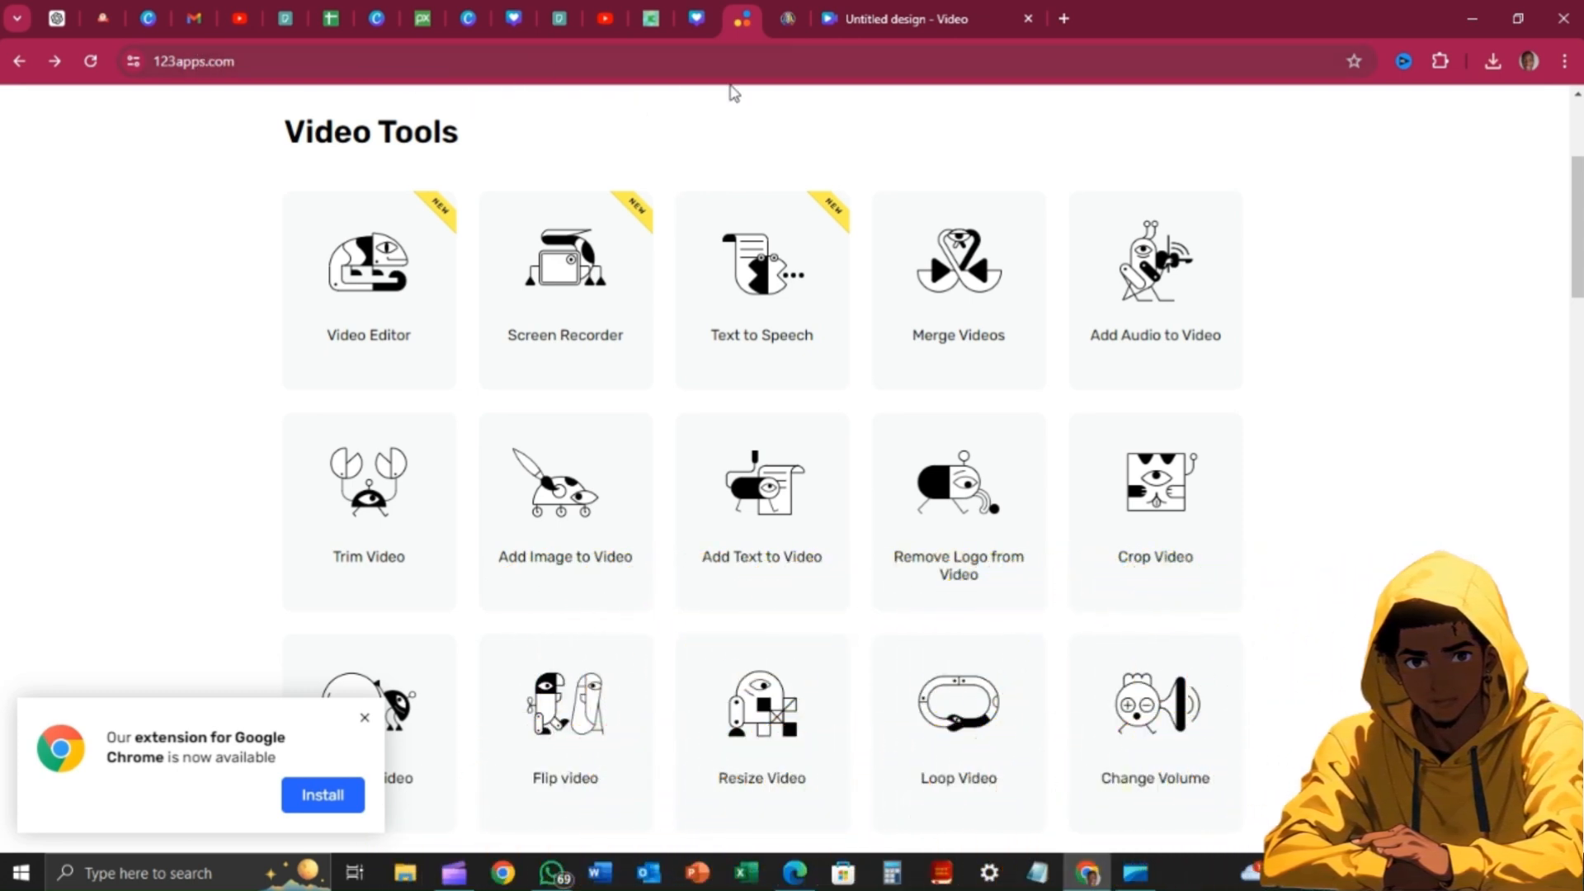
scroll(768, 389, up, 4)
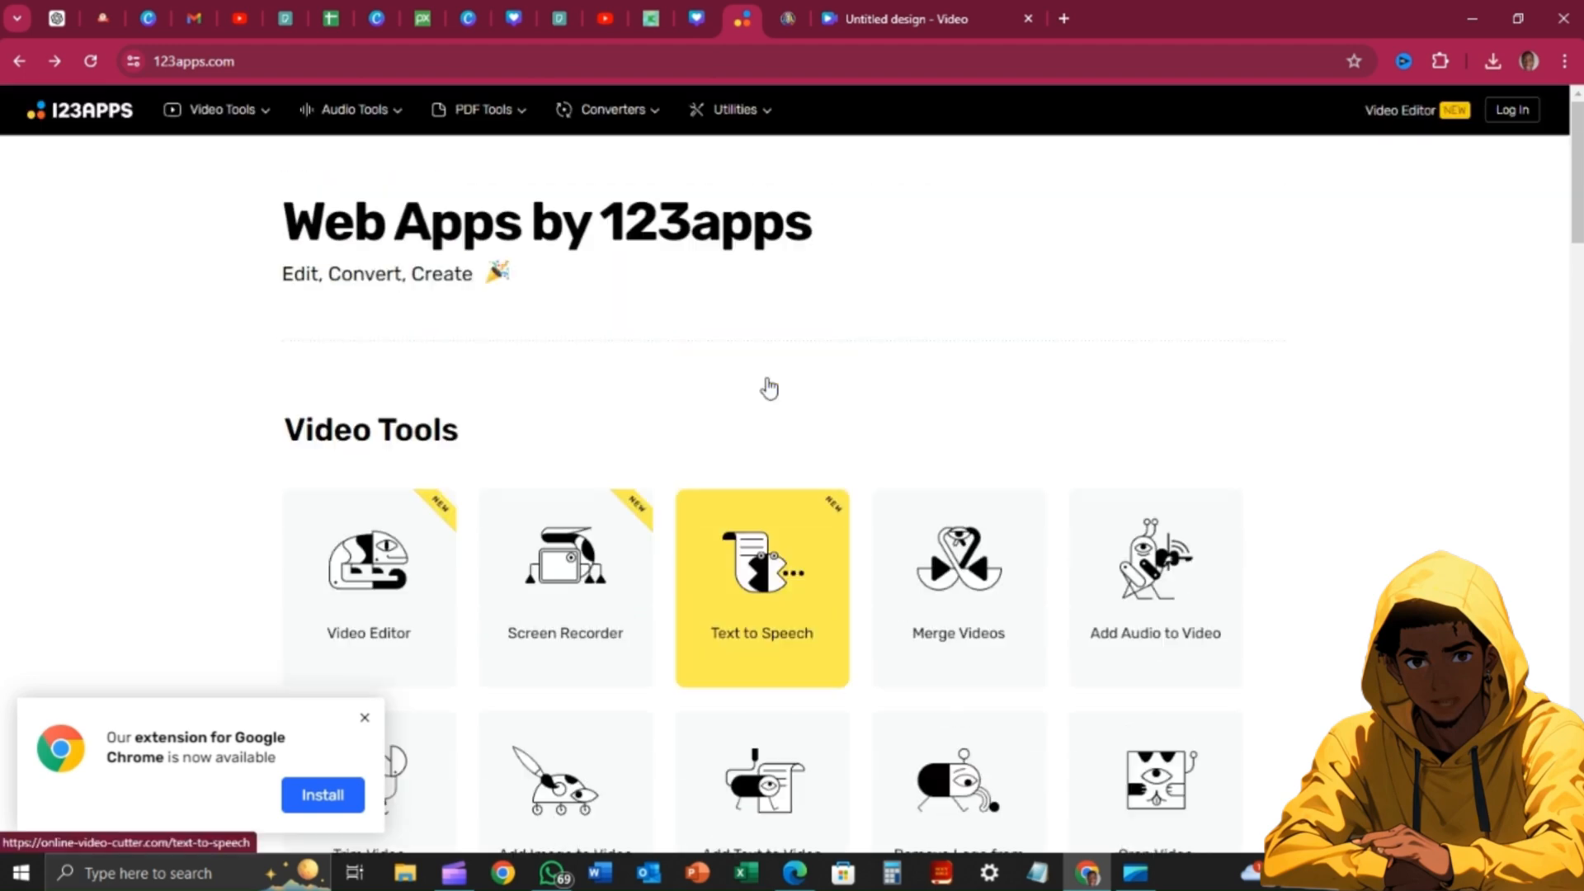
scroll(768, 388, down, 5)
scroll(769, 386, up, 1)
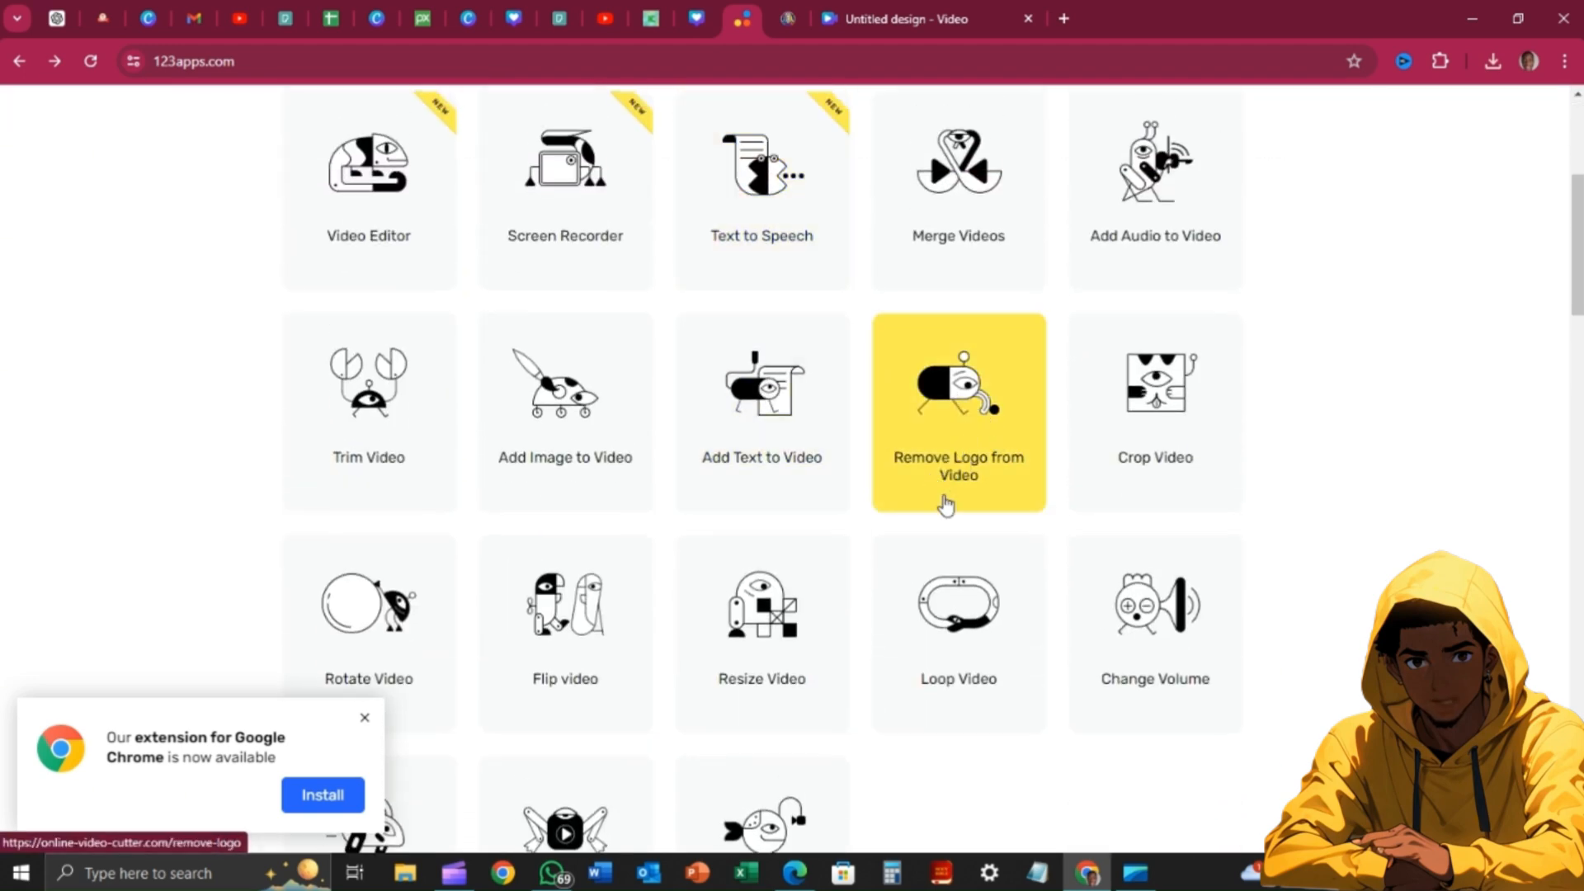
click(949, 445)
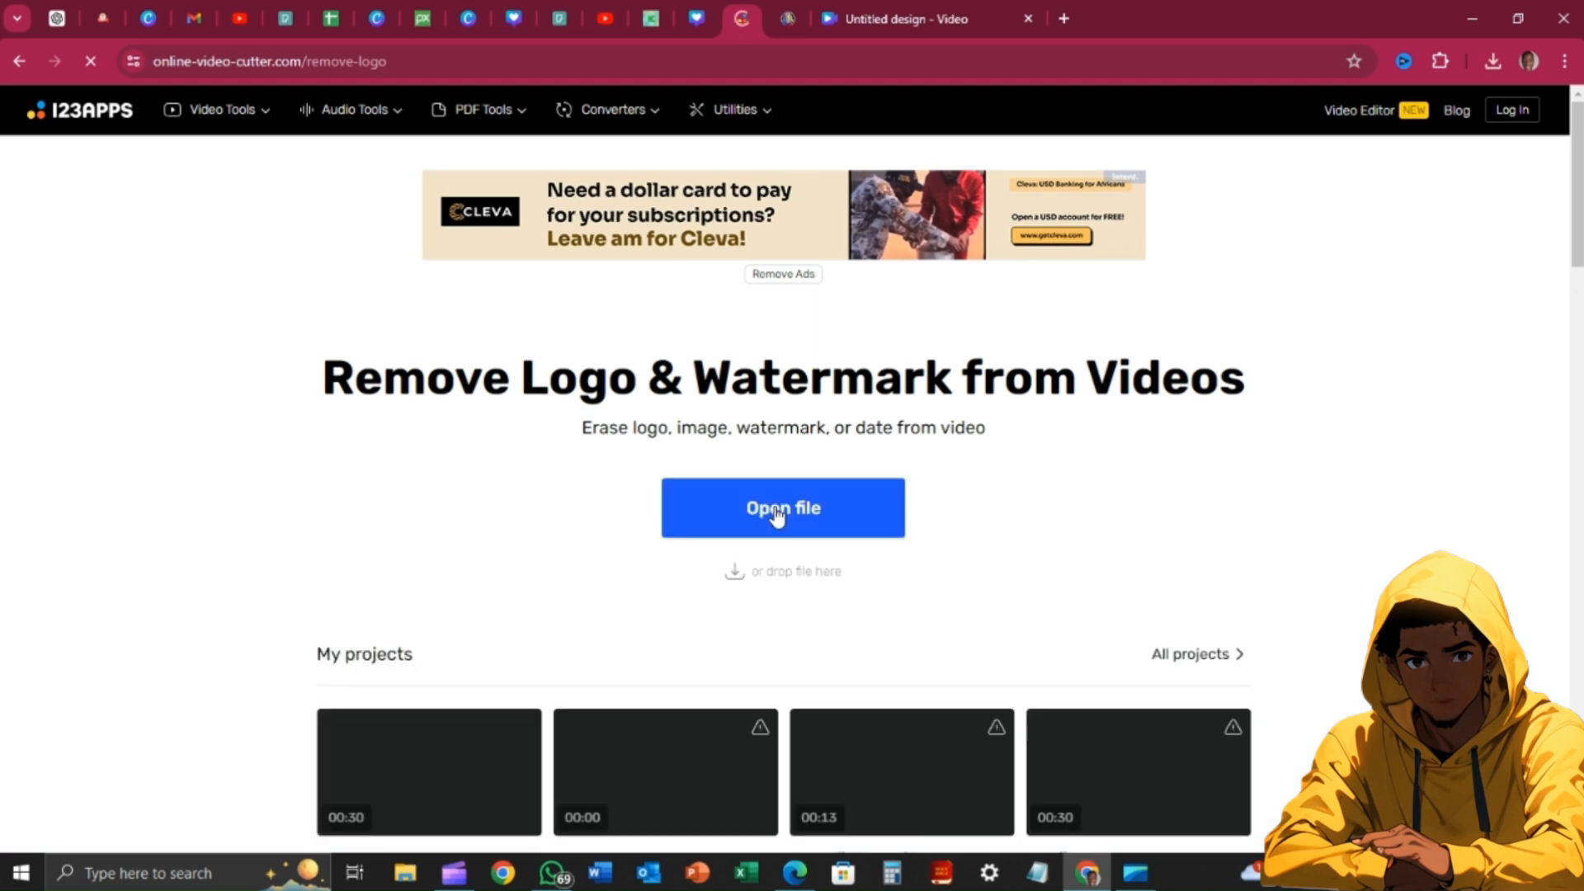
Load the video Untitled design (4) from the Downloads folder into the logo remover
click(775, 510)
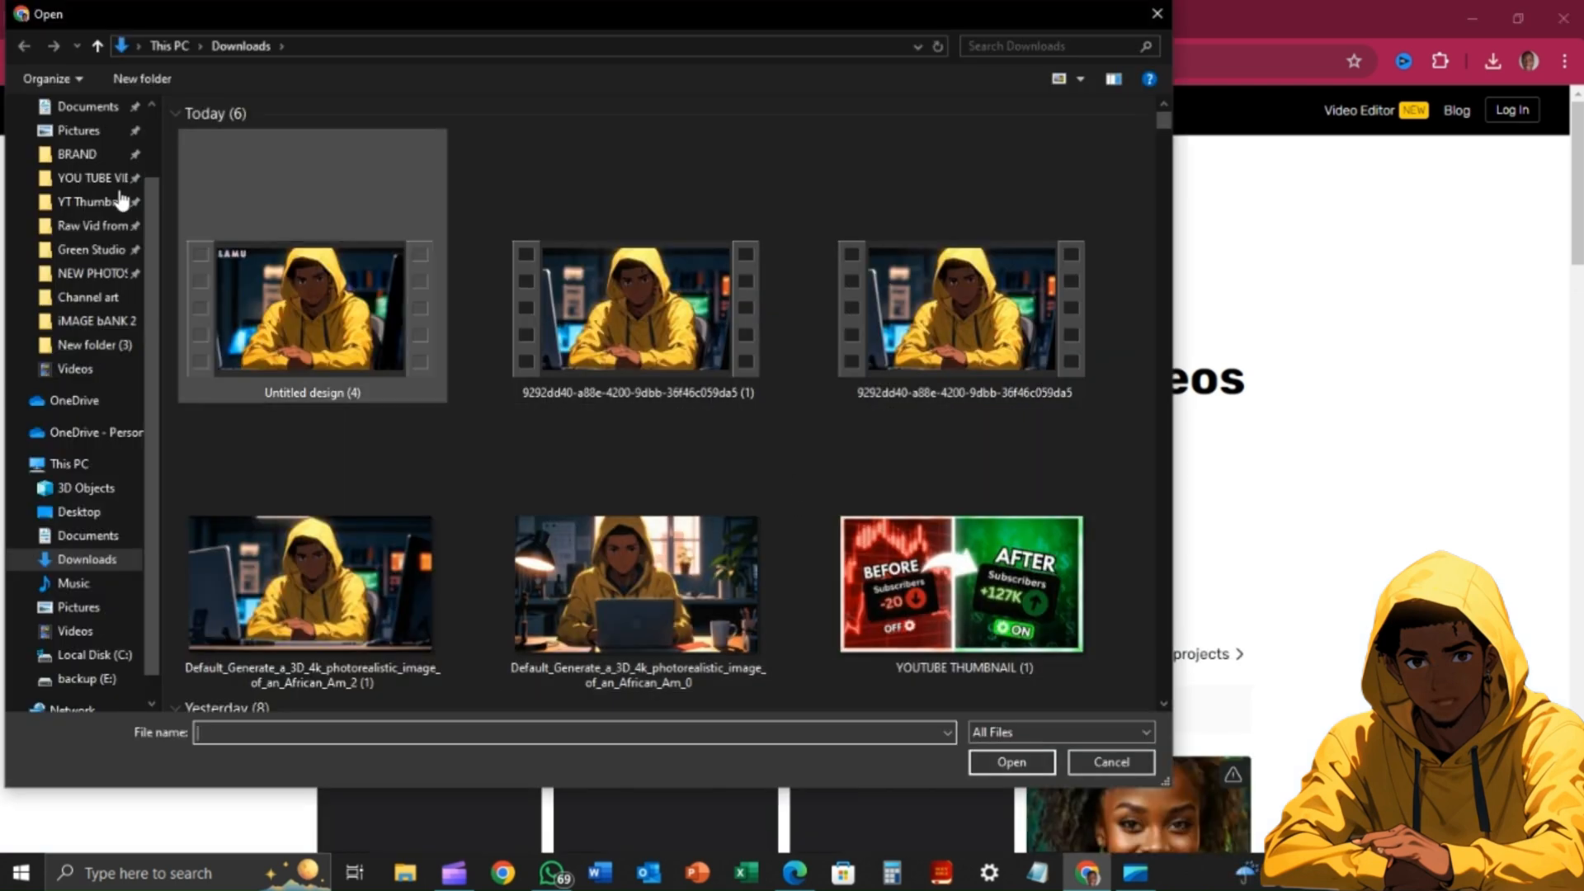
scroll(116, 247, up, 2)
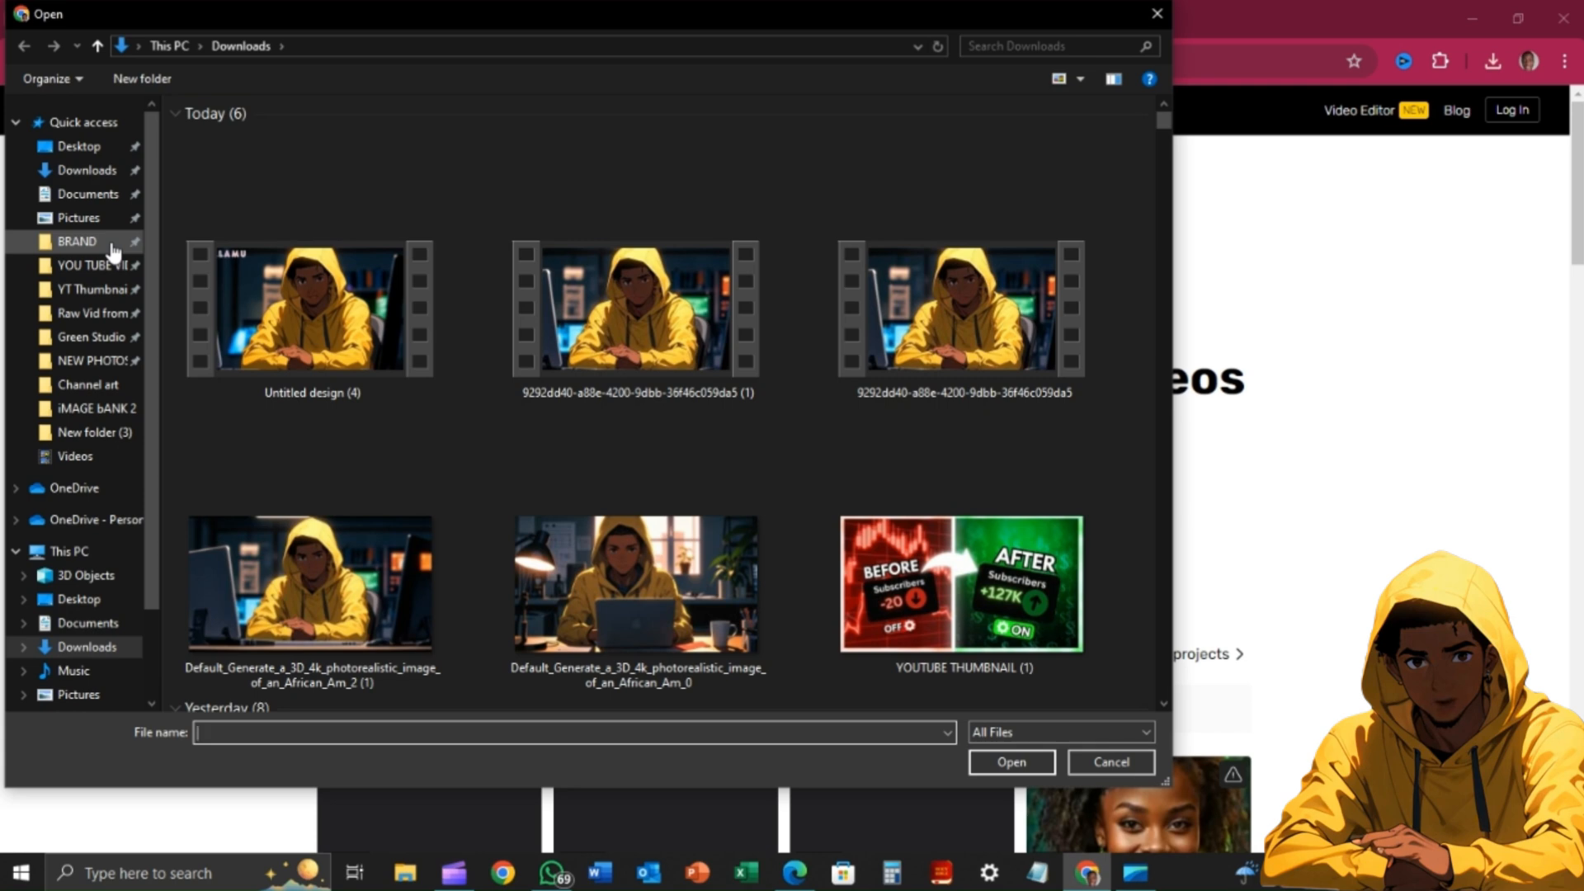
click(323, 302)
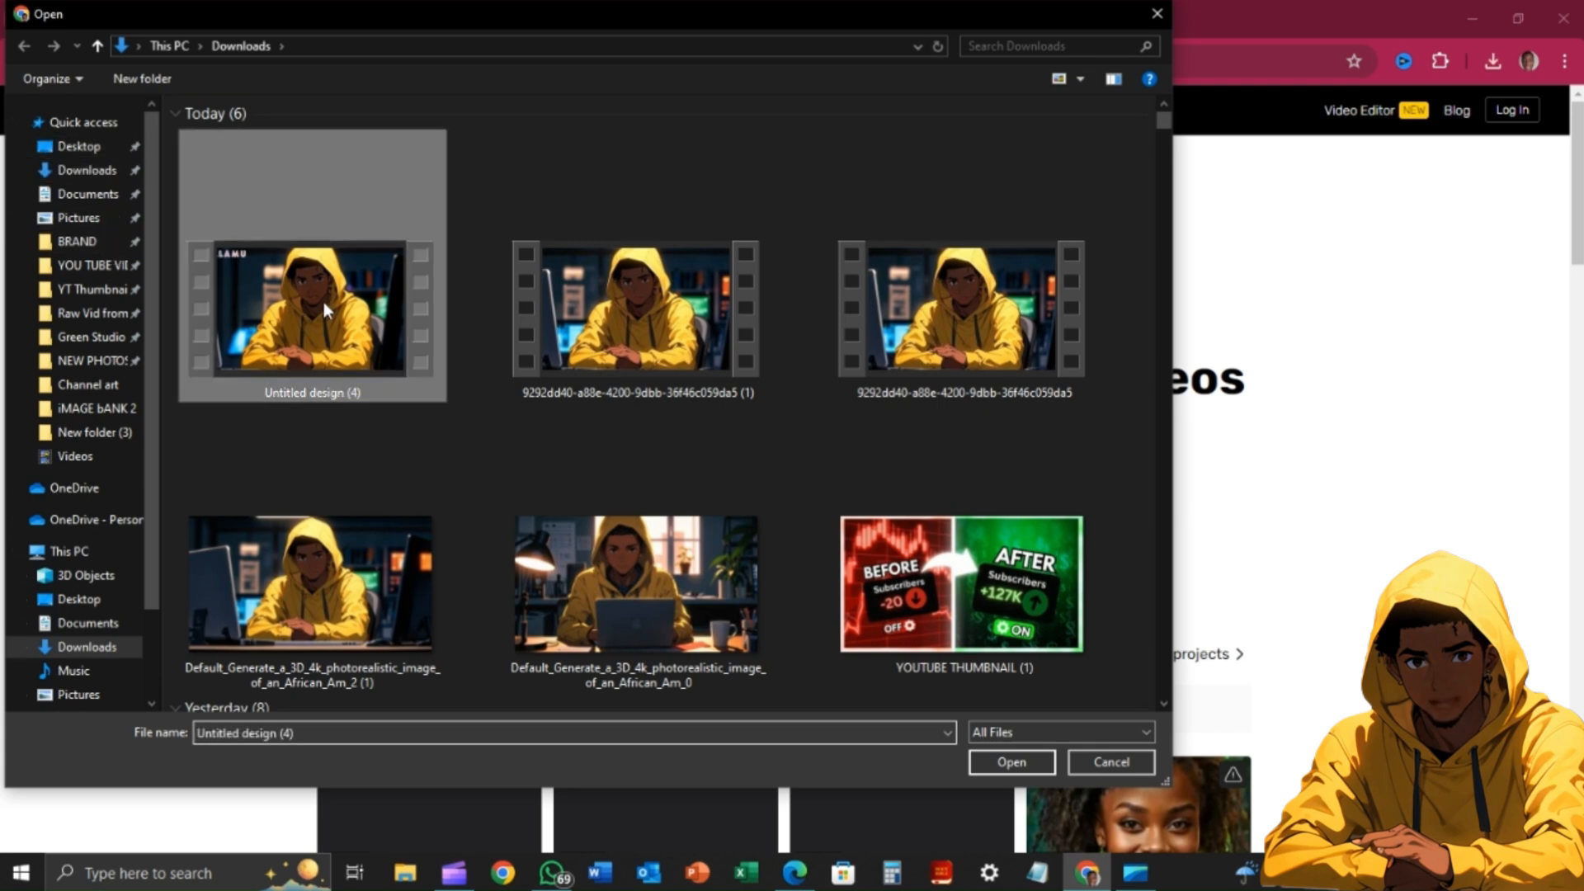
click(1010, 763)
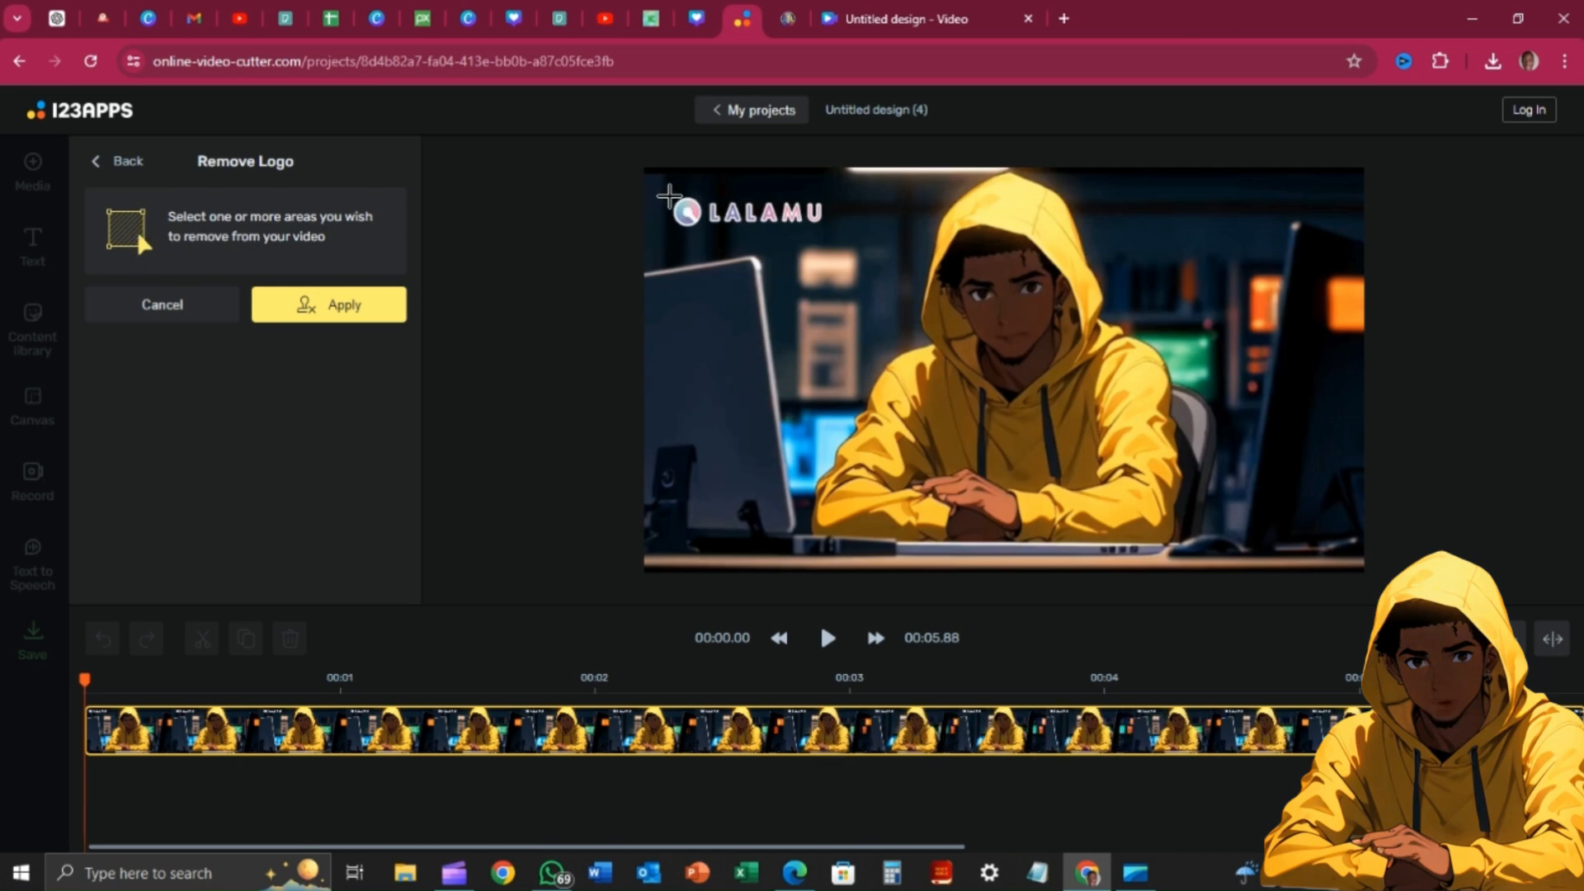
Mark the area around the LALAMU watermark in the video's upper-left corner and apply the logo removal
drag(673, 195, 841, 238)
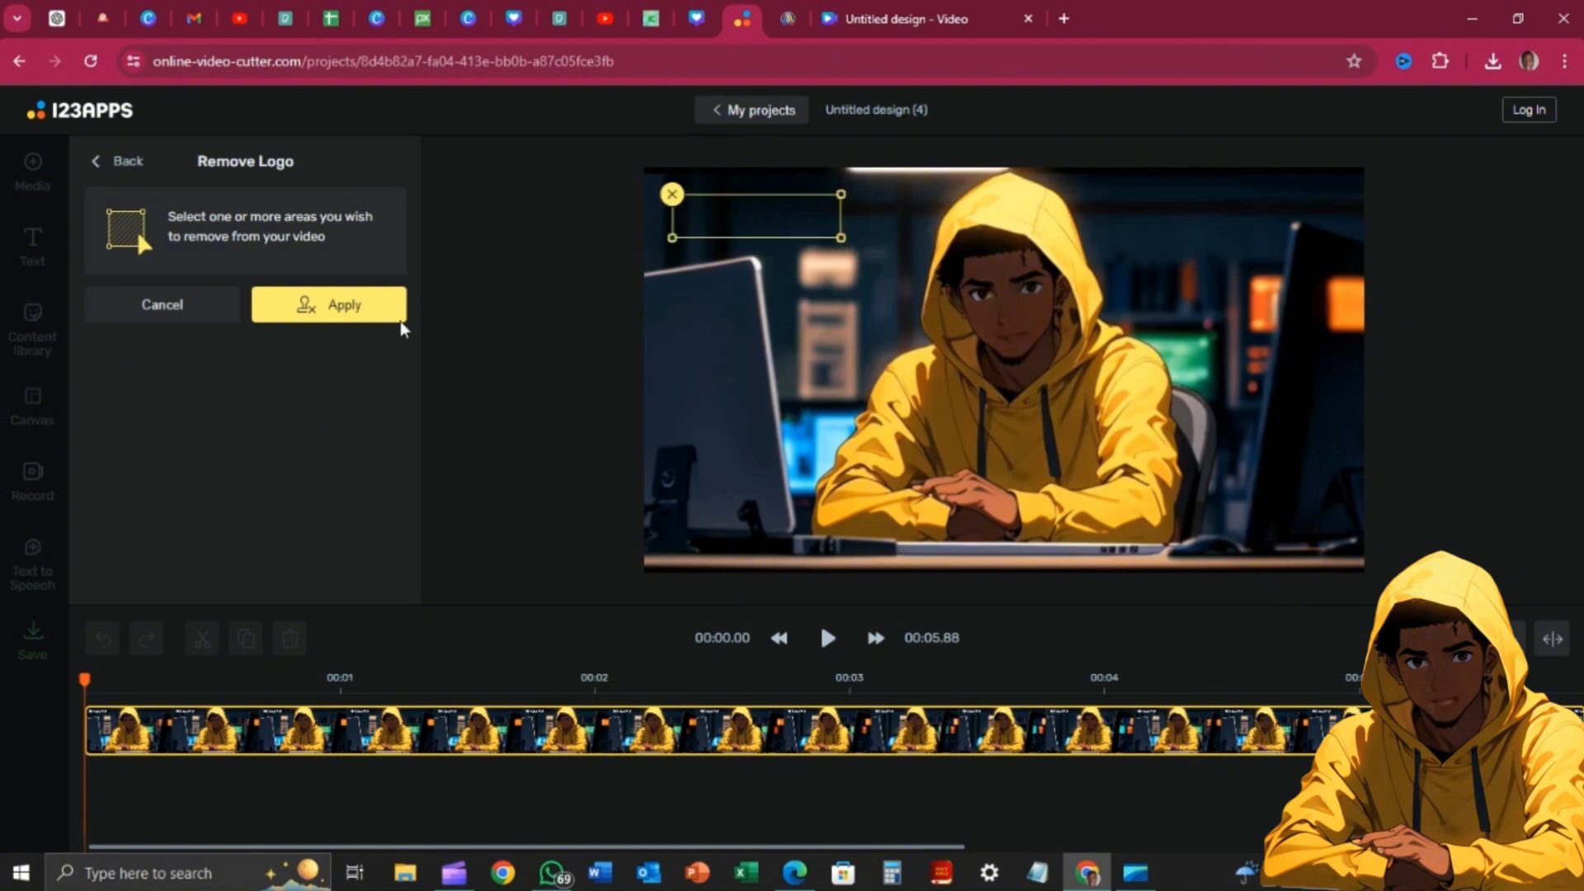
click(326, 306)
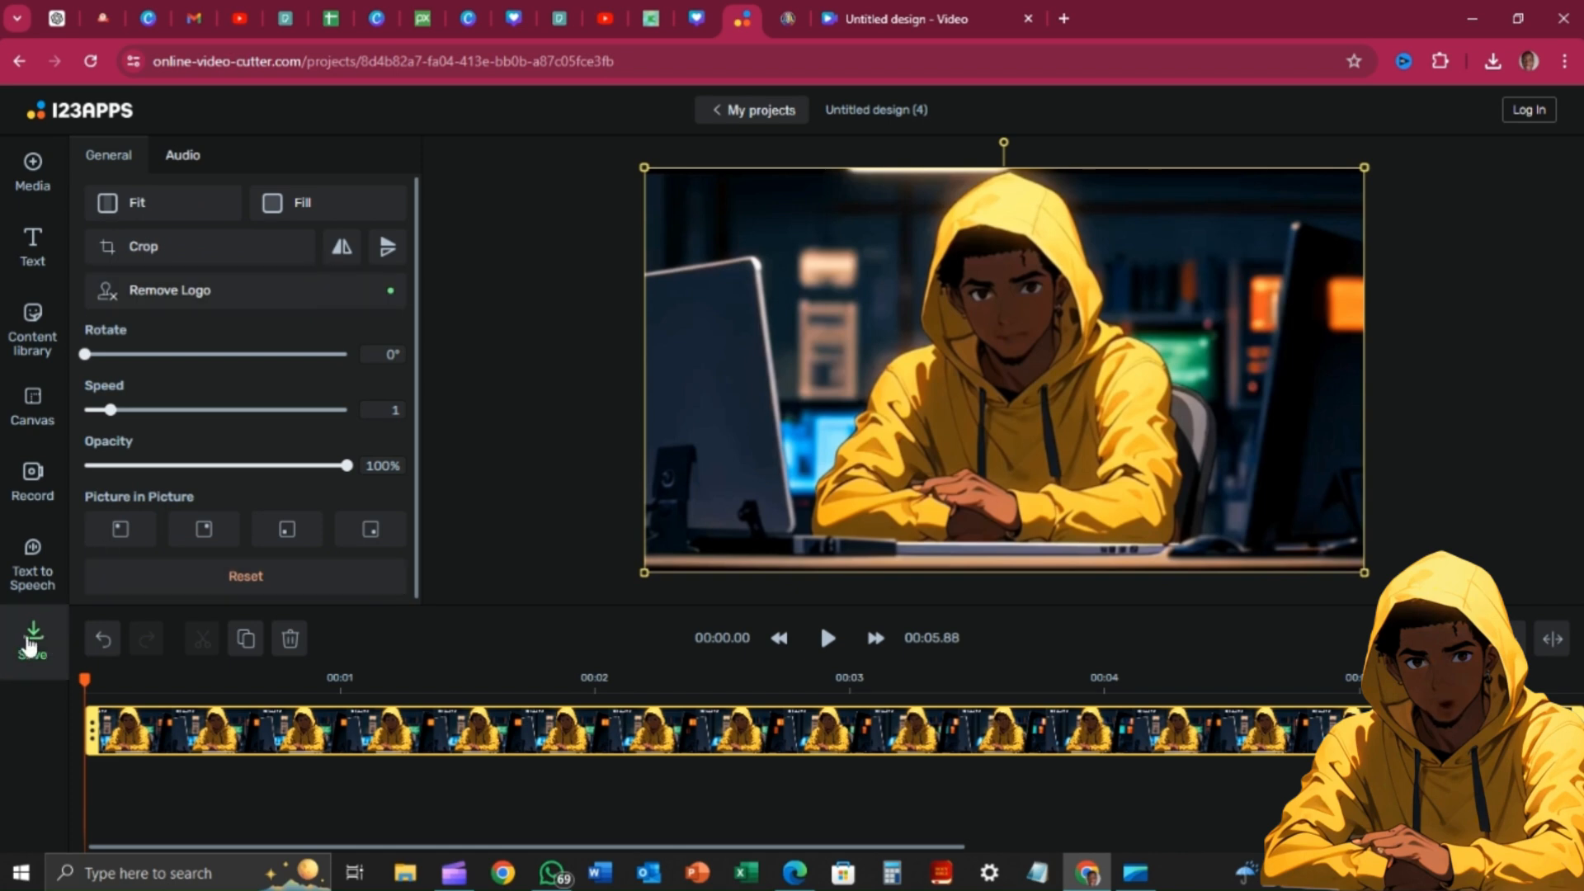
Export the watermark-free video as an MP4 at 720p and save the processed file to the computer
click(31, 643)
click(232, 417)
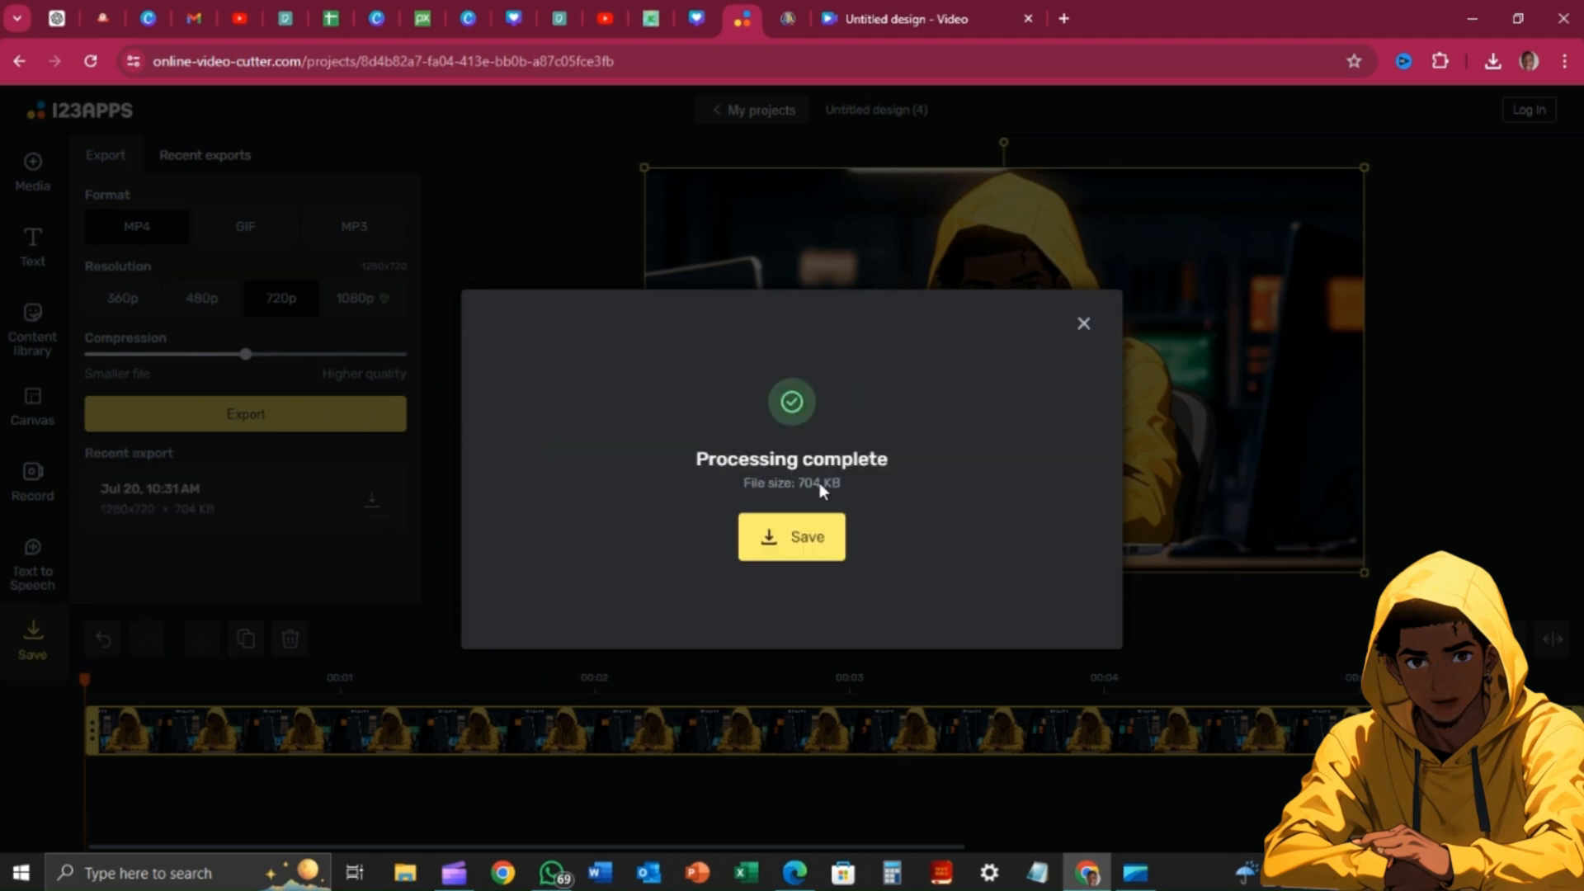
click(791, 538)
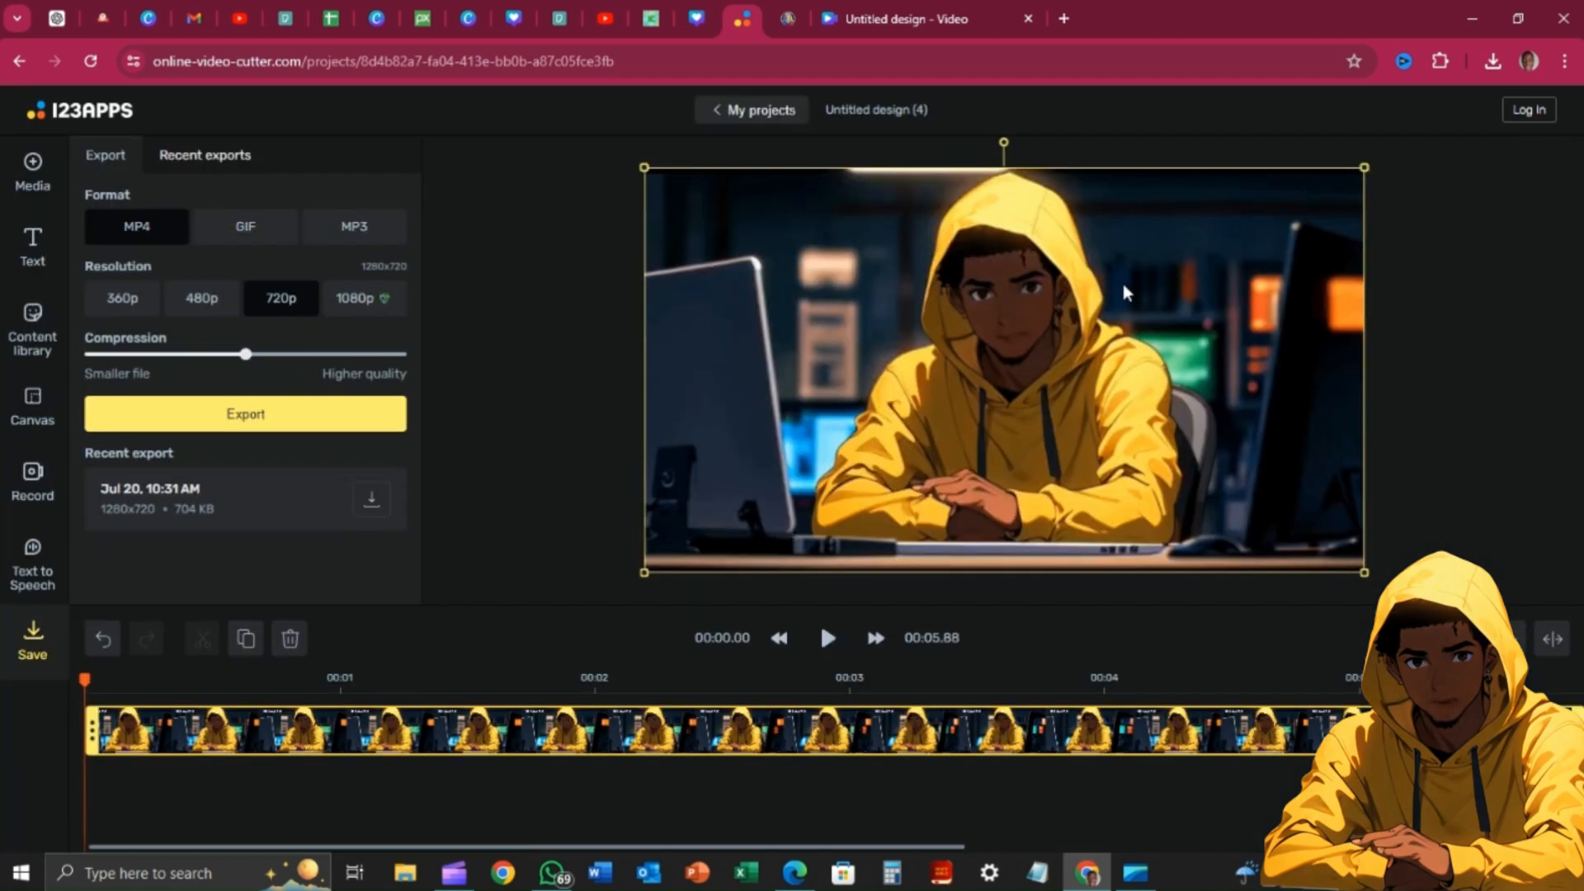